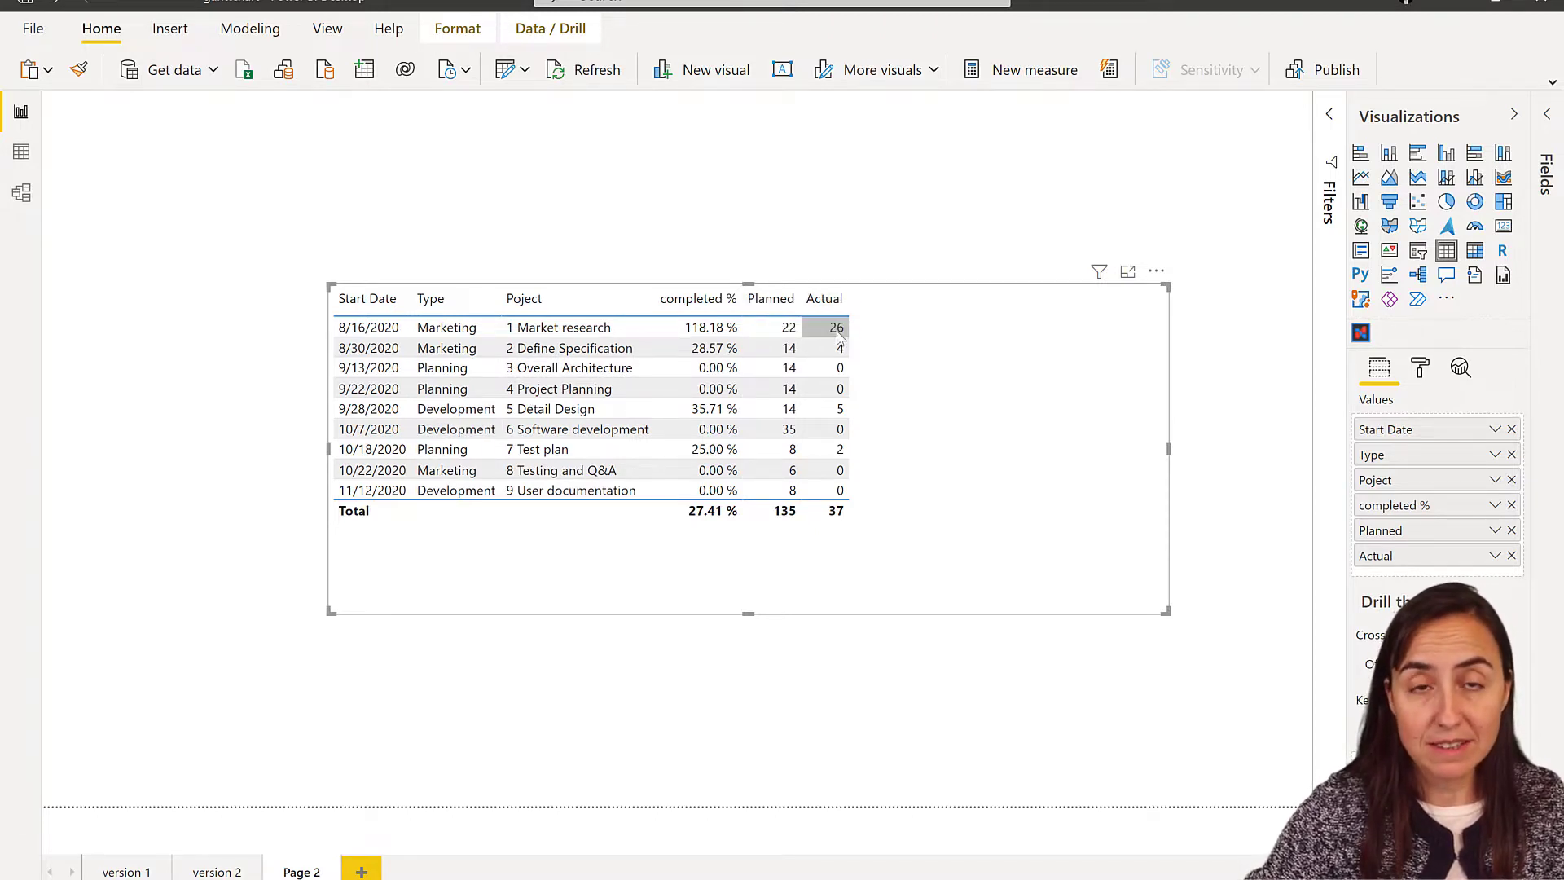
{"action": "mouse_move", "coordinate": [838, 336]}
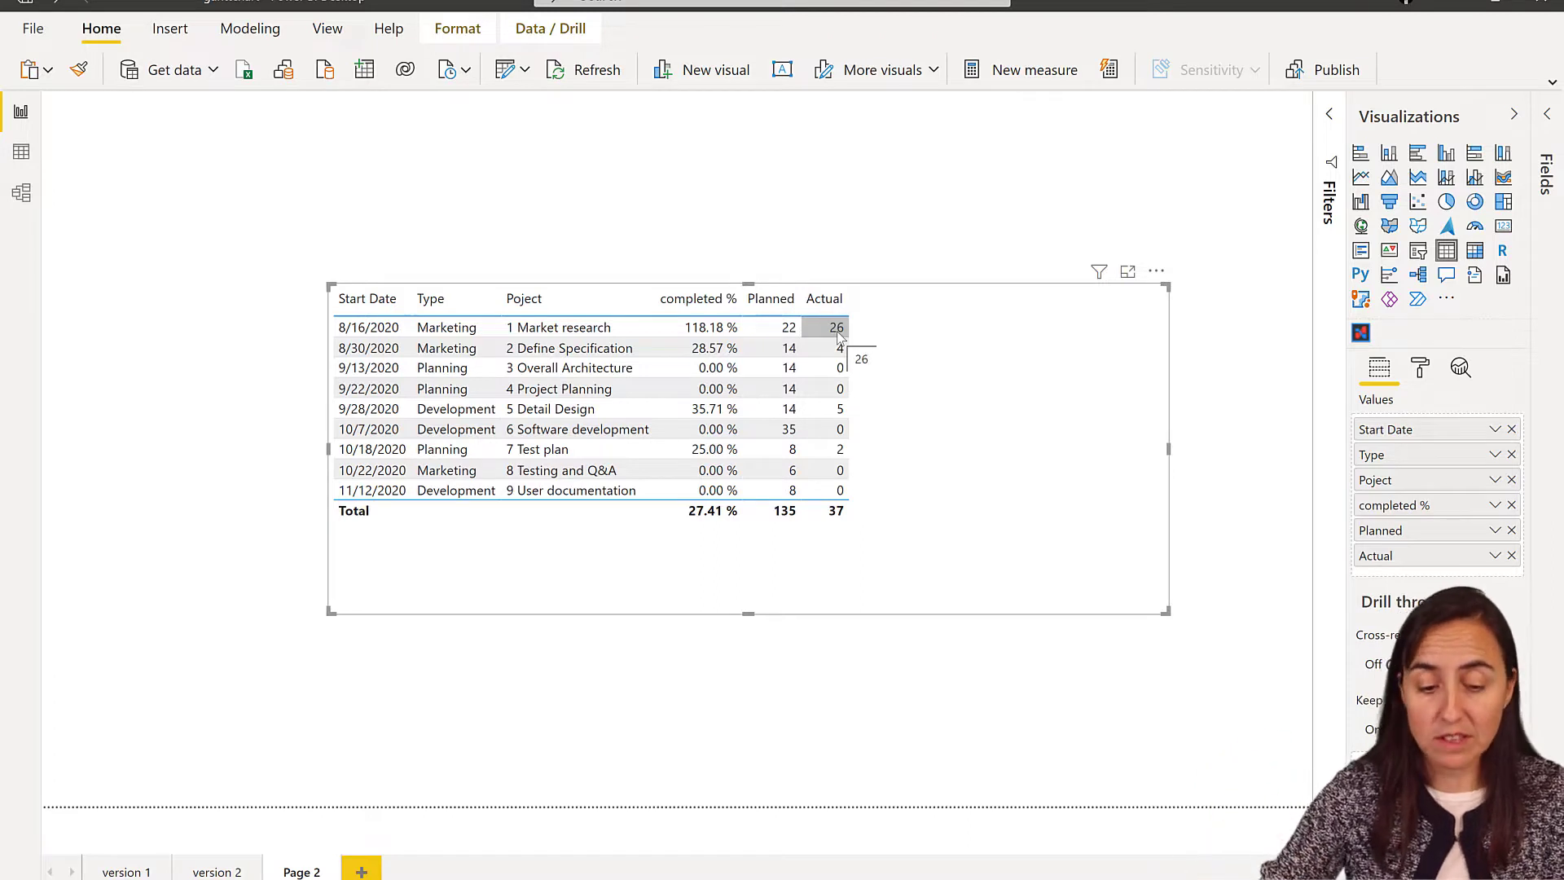
{"action": "mouse_move", "coordinate": [690, 330]}
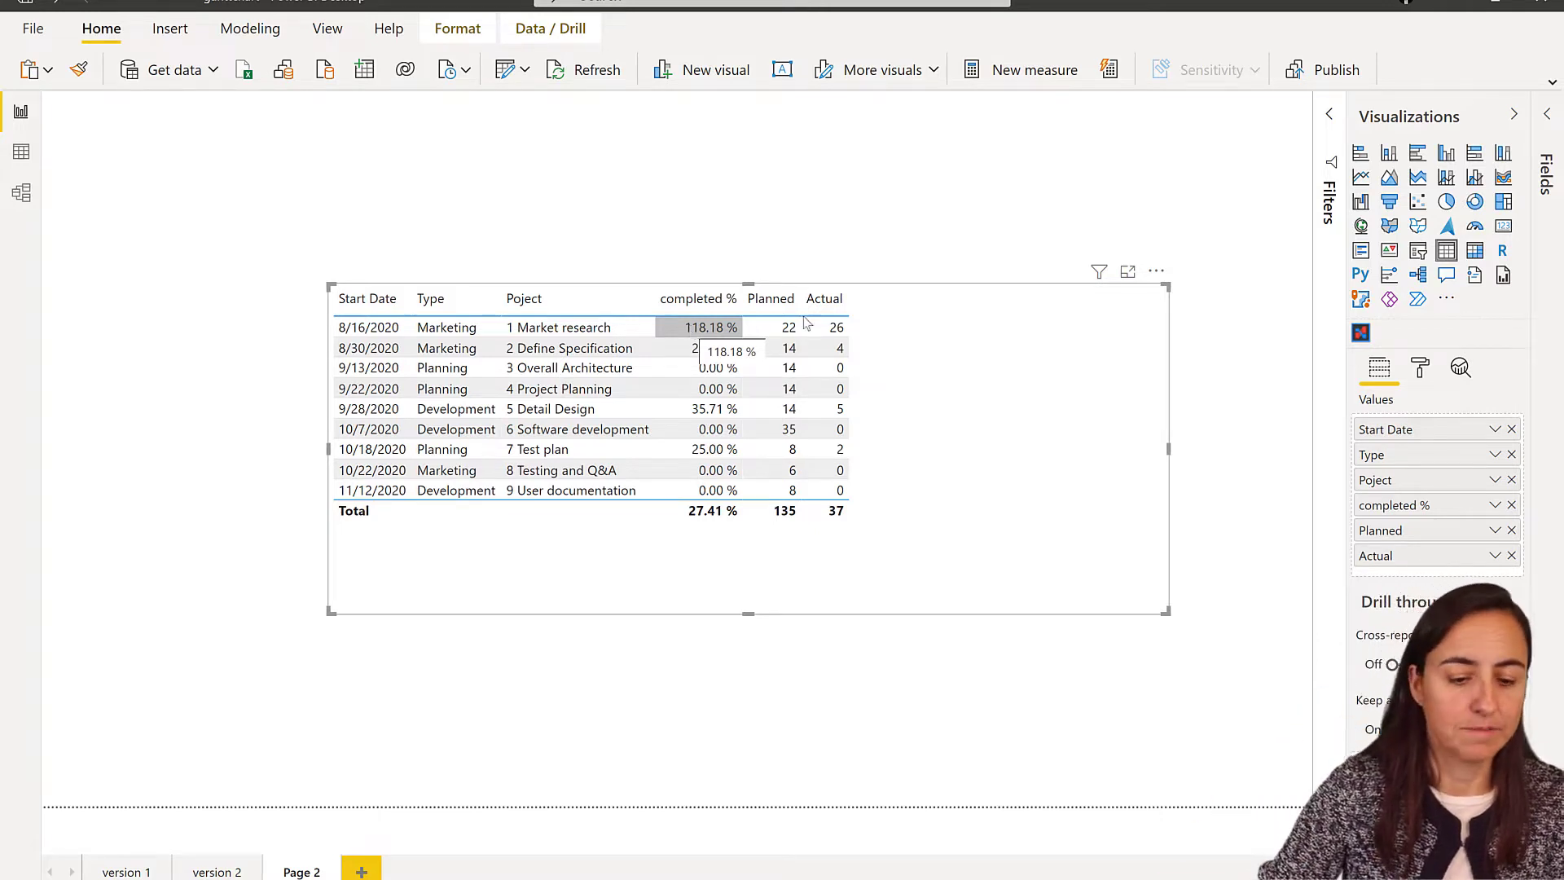
{"action": "left_click", "coordinate": [1446, 301]}
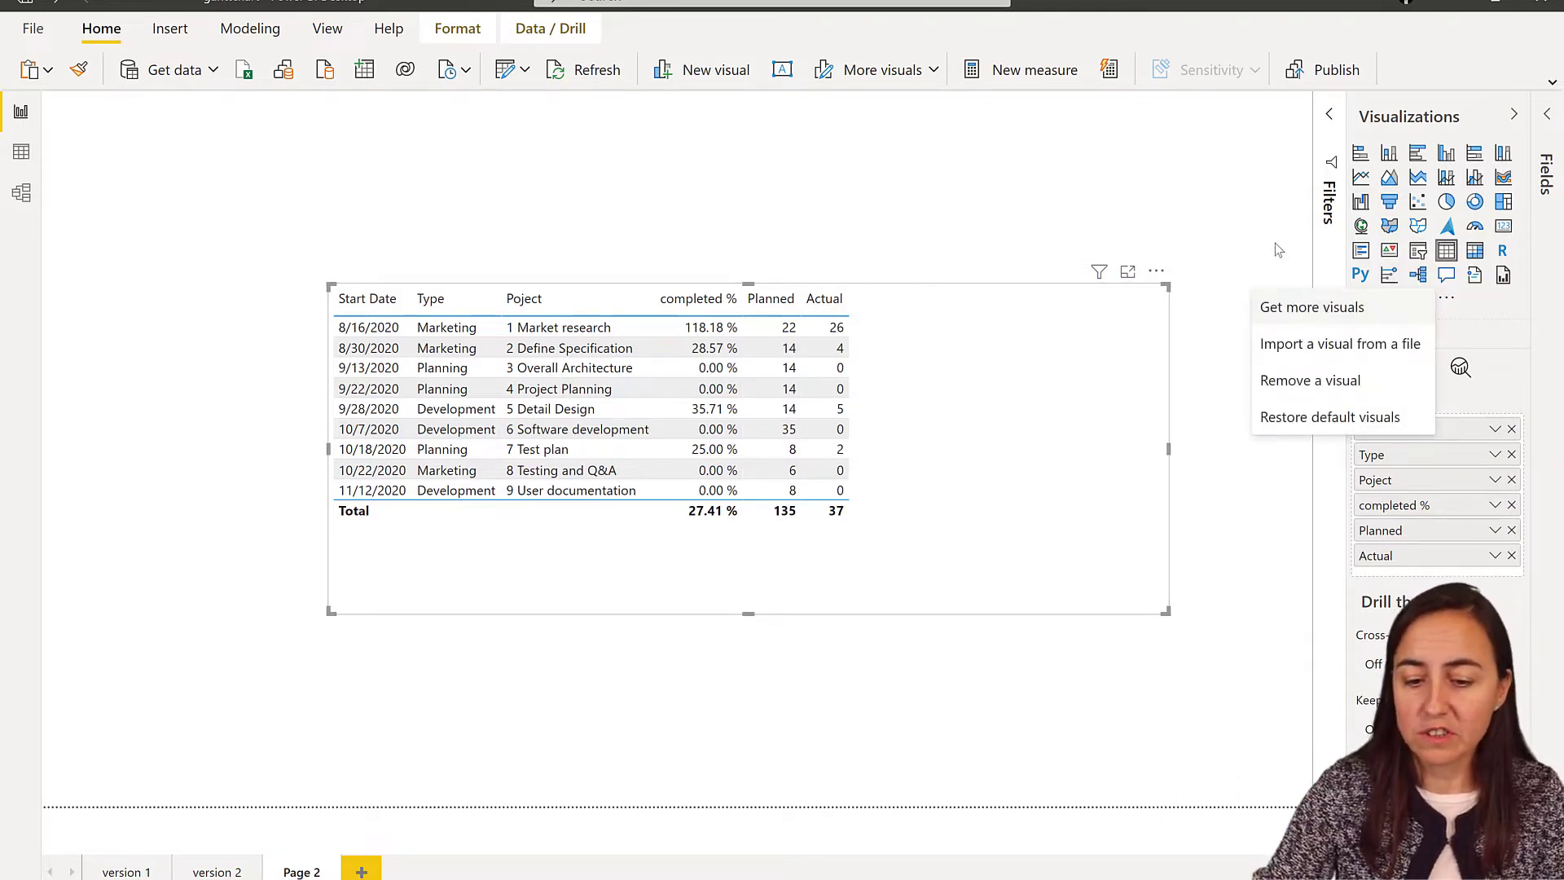
{"action": "left_click", "coordinate": [1305, 340]}
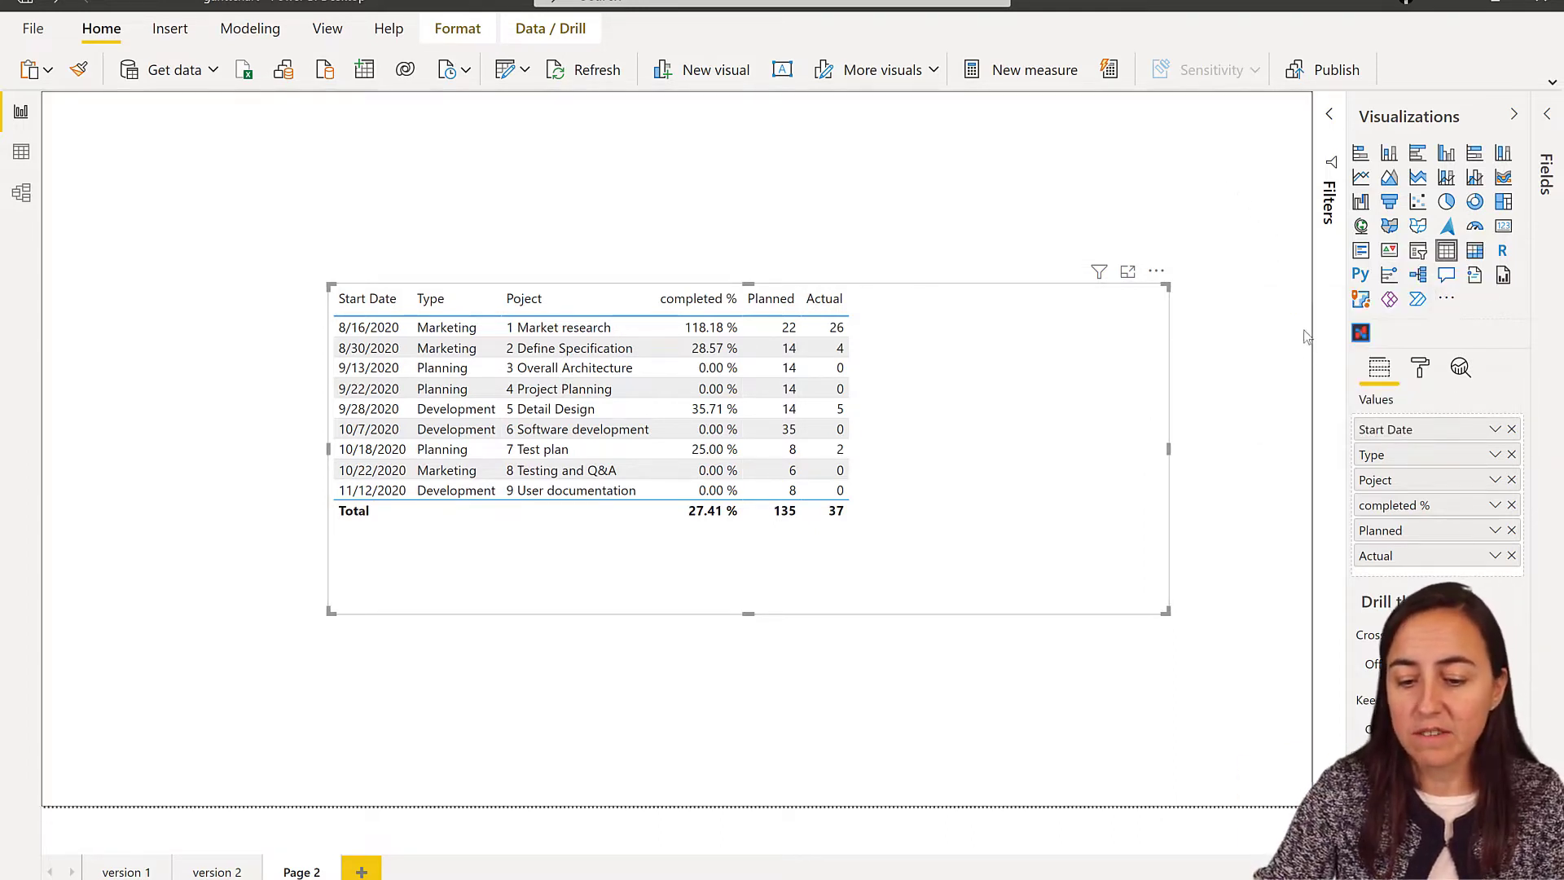
Convert the project table into a Charticulator visual and open it for editing.
{"action": "left_click", "coordinate": [1361, 332]}
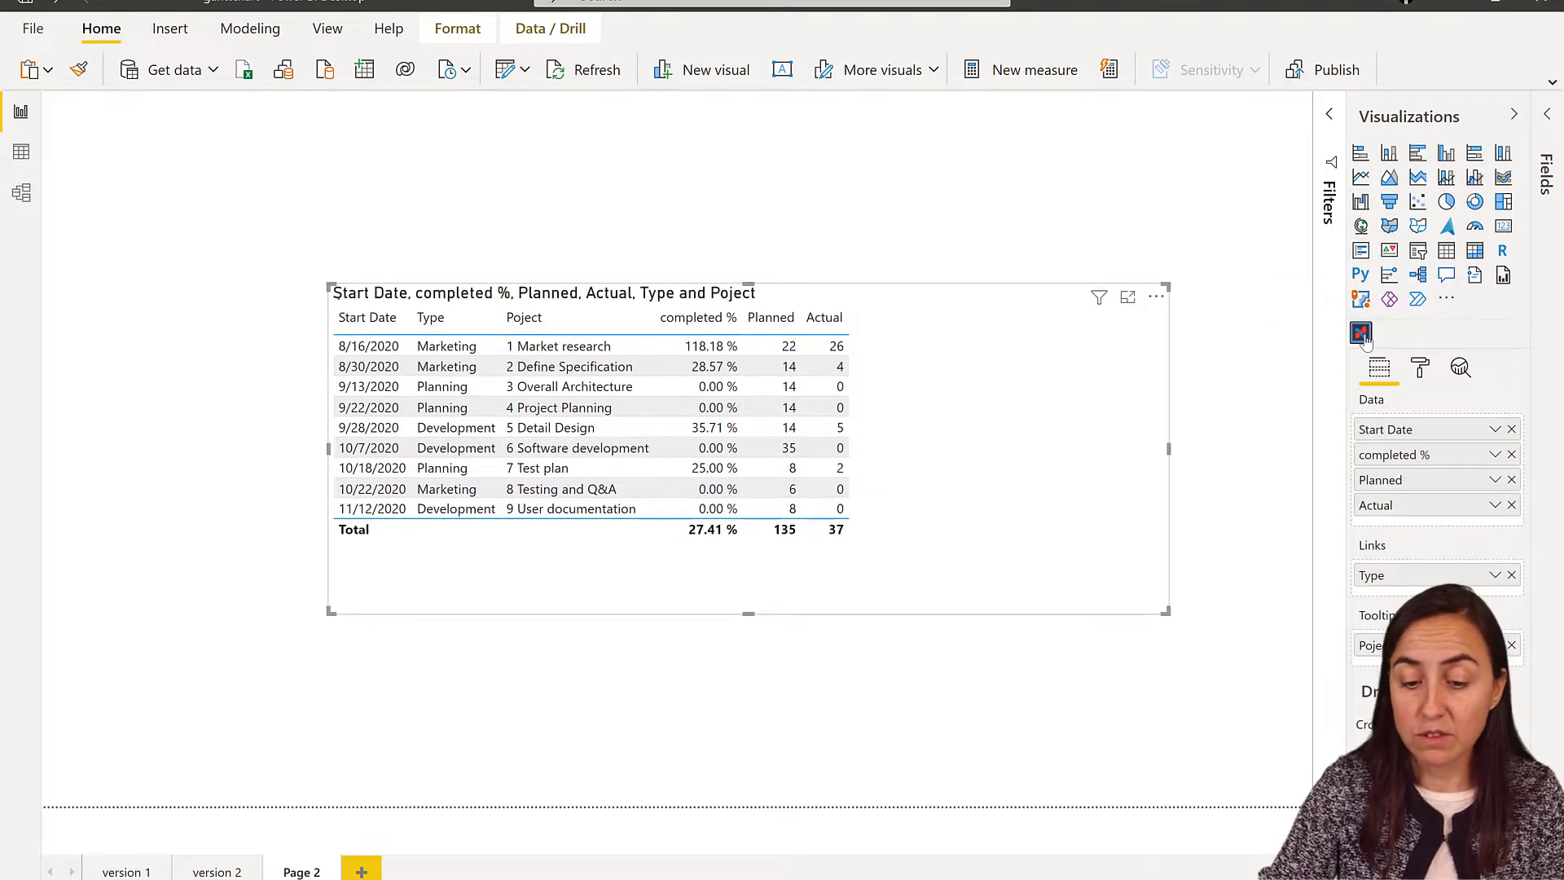
{"action": "left_click", "coordinate": [1156, 296]}
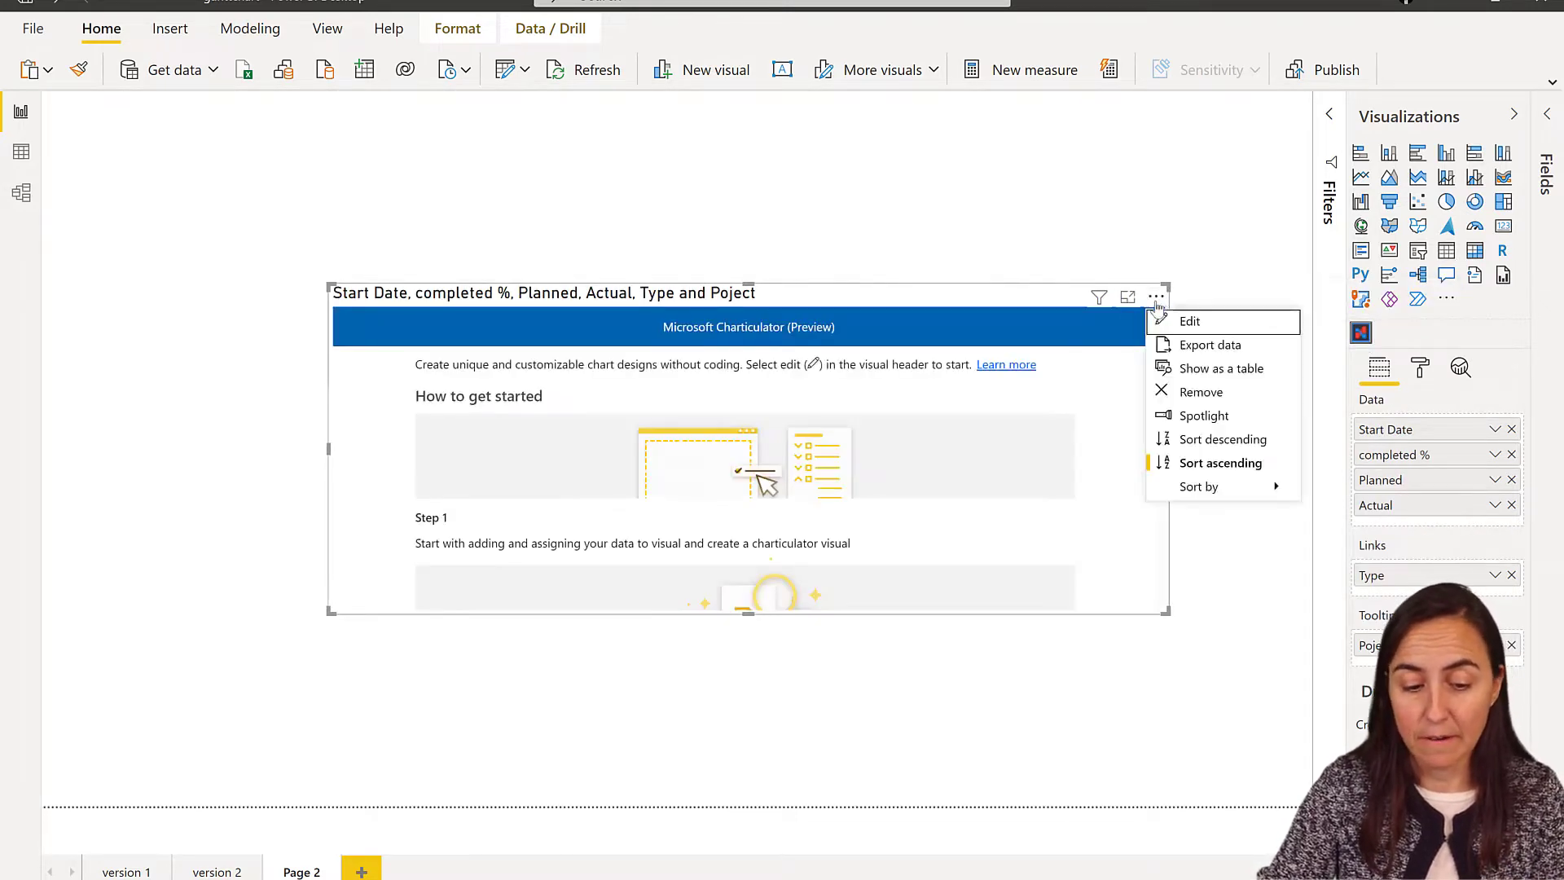
{"action": "left_click", "coordinate": [1187, 320]}
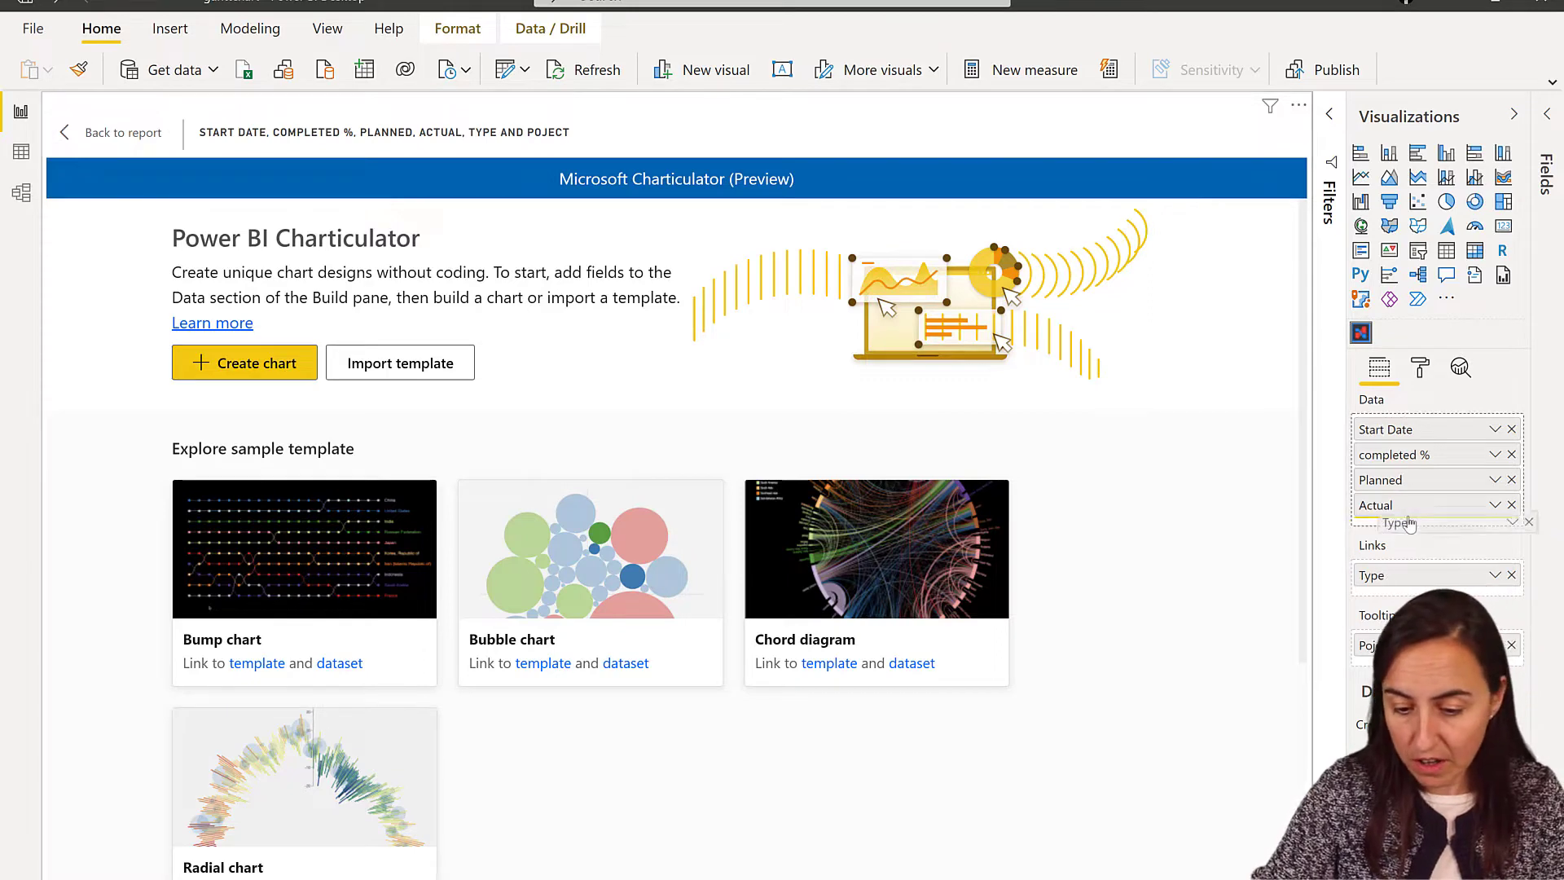
Assign Type and Poject to the visual's Data role and create a new blank chart with more working space.
{"action": "left_click_drag", "start_coordinate": [1418, 535], "coordinate": [1418, 542]}
{"action": "left_click", "coordinate": [243, 363]}
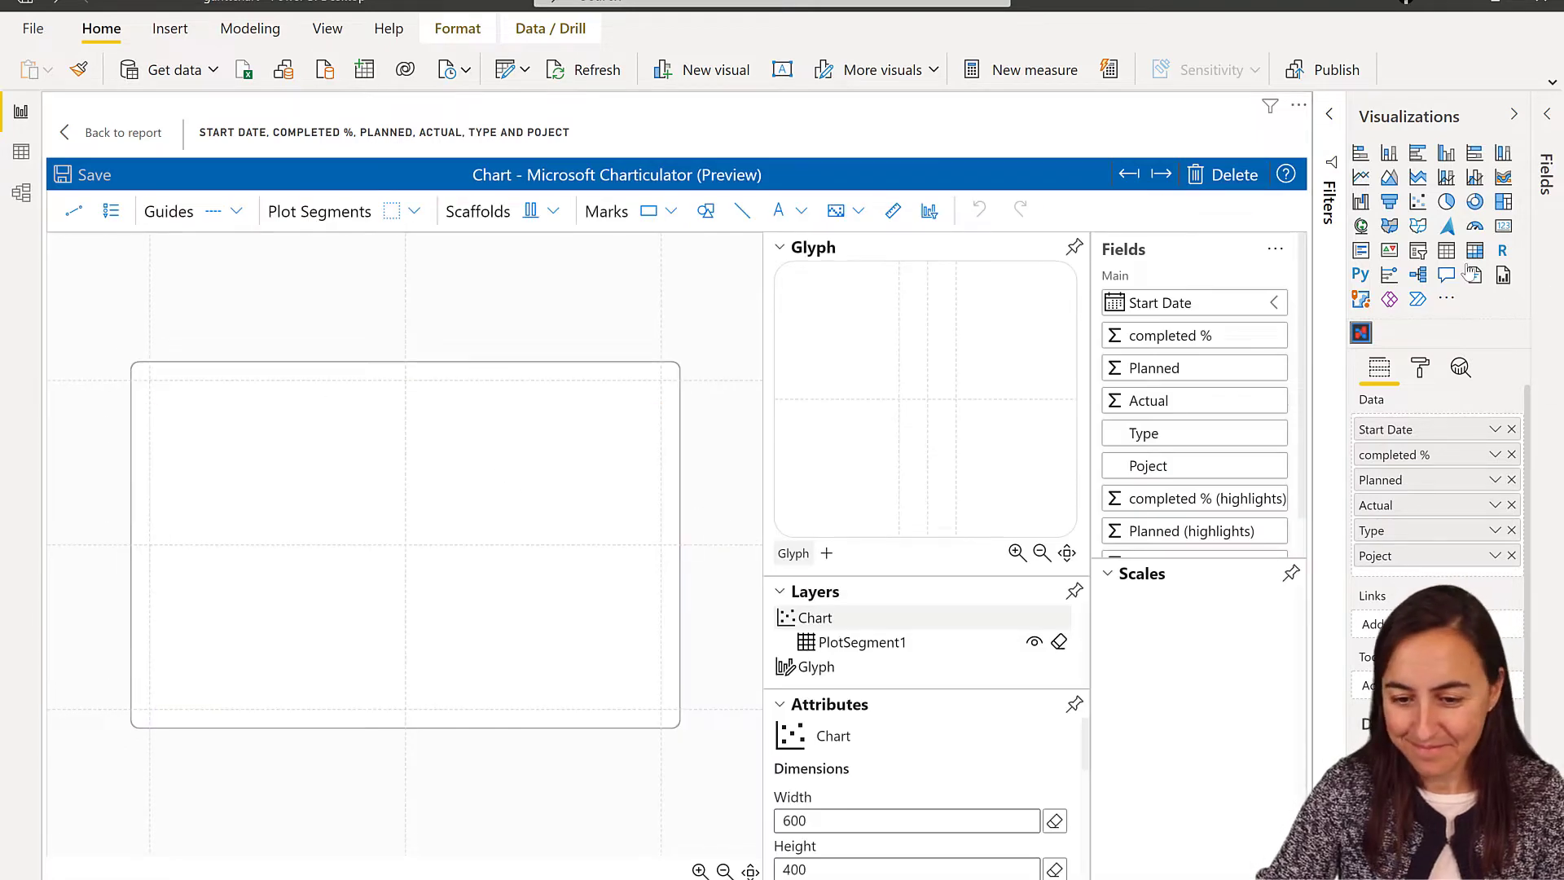
{"action": "left_click", "coordinate": [1514, 114]}
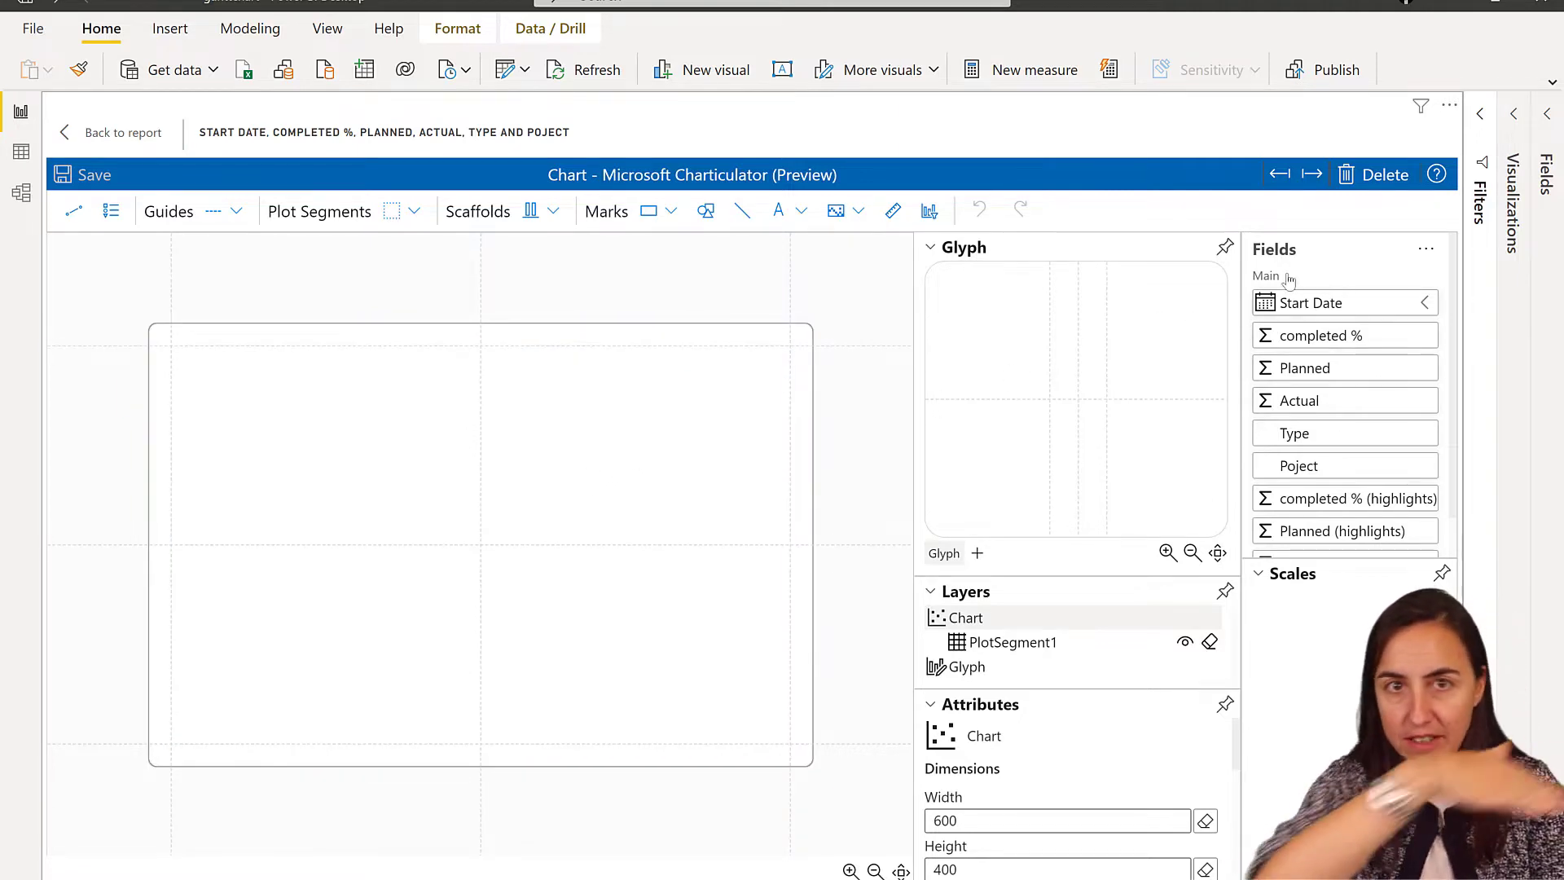
Assign Start Date to the plot's horizontal axis and Poject to its vertical axis.
{"action": "left_click", "coordinate": [1424, 305]}
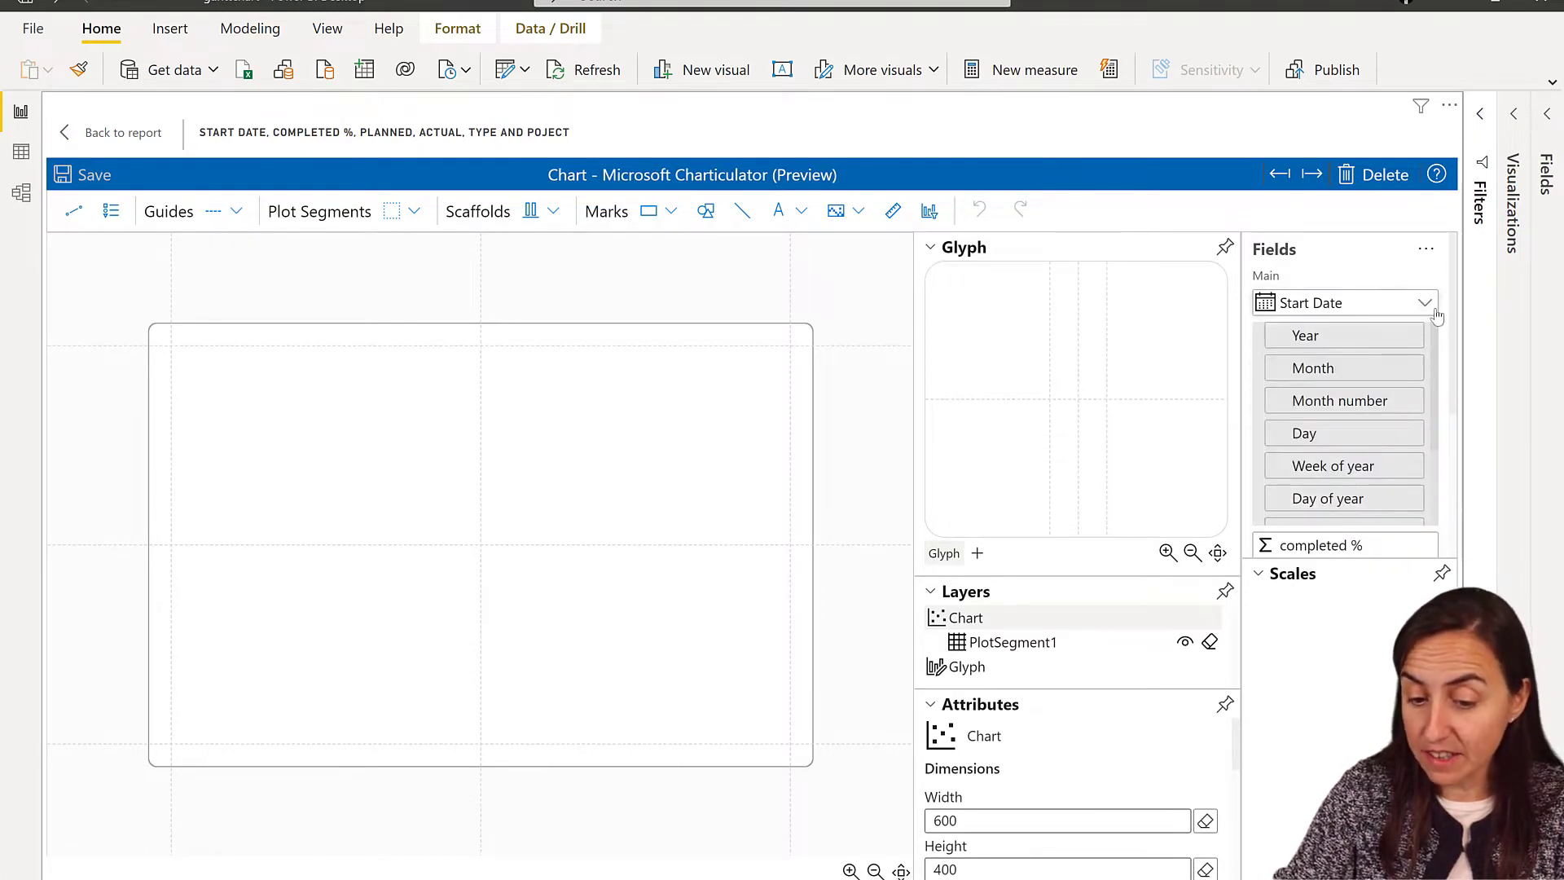
{"action": "left_click", "coordinate": [1436, 316]}
{"action": "left_click_drag", "start_coordinate": [1433, 309], "coordinate": [487, 746]}
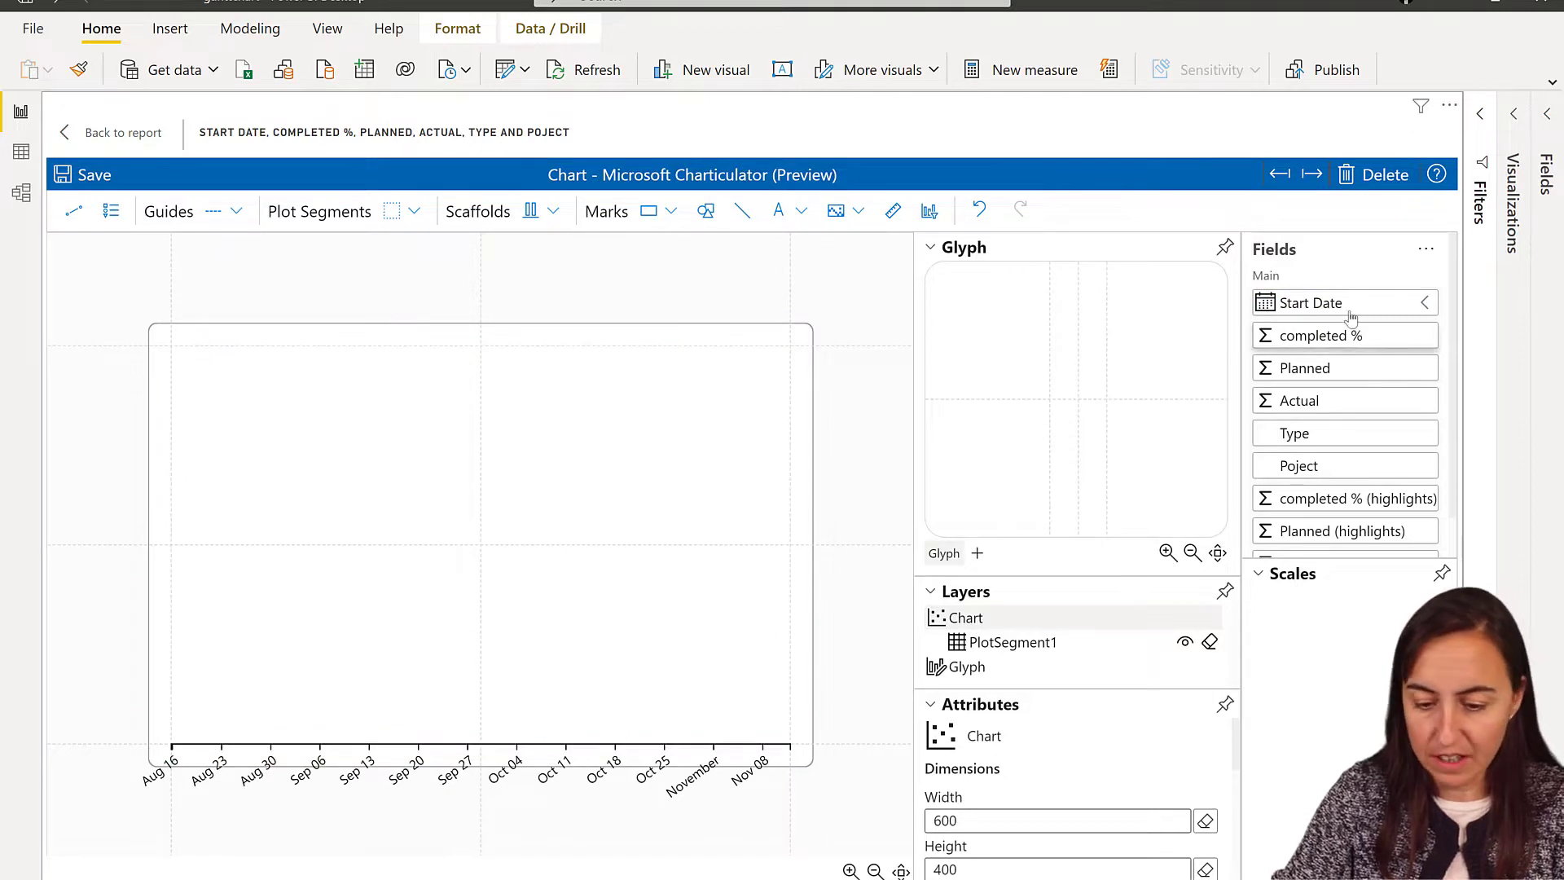
{"action": "left_click_drag", "start_coordinate": [1344, 465], "coordinate": [167, 428]}
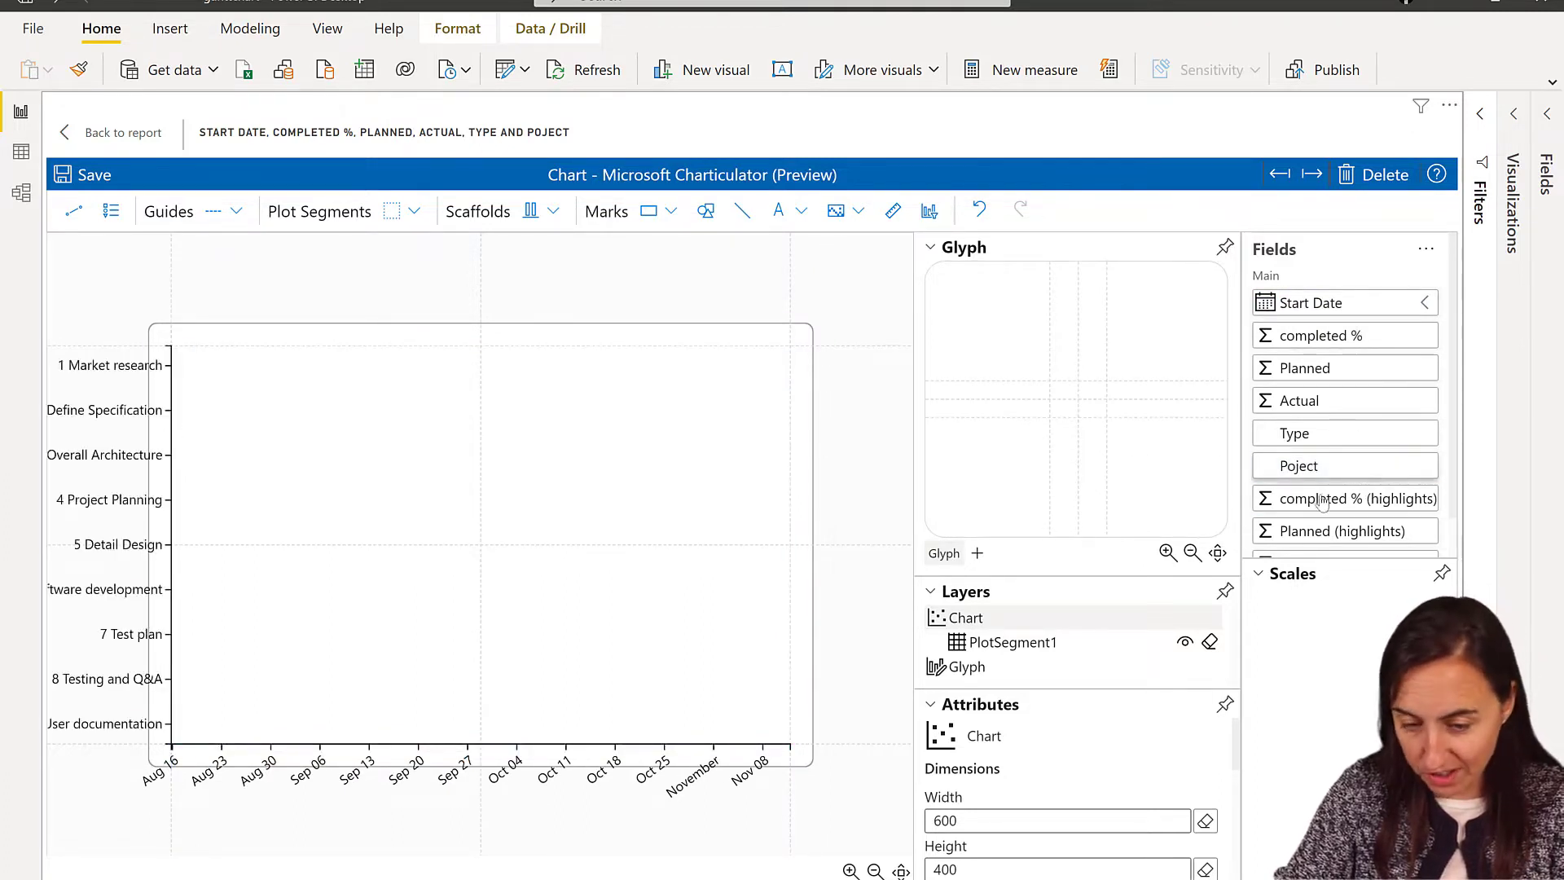
Widen the chart to about 958 and shift the plot's left guide inward to make room for the project labels.
{"action": "scroll", "coordinate": [673, 447], "scroll_direction": "down", "scroll_amount": 3}
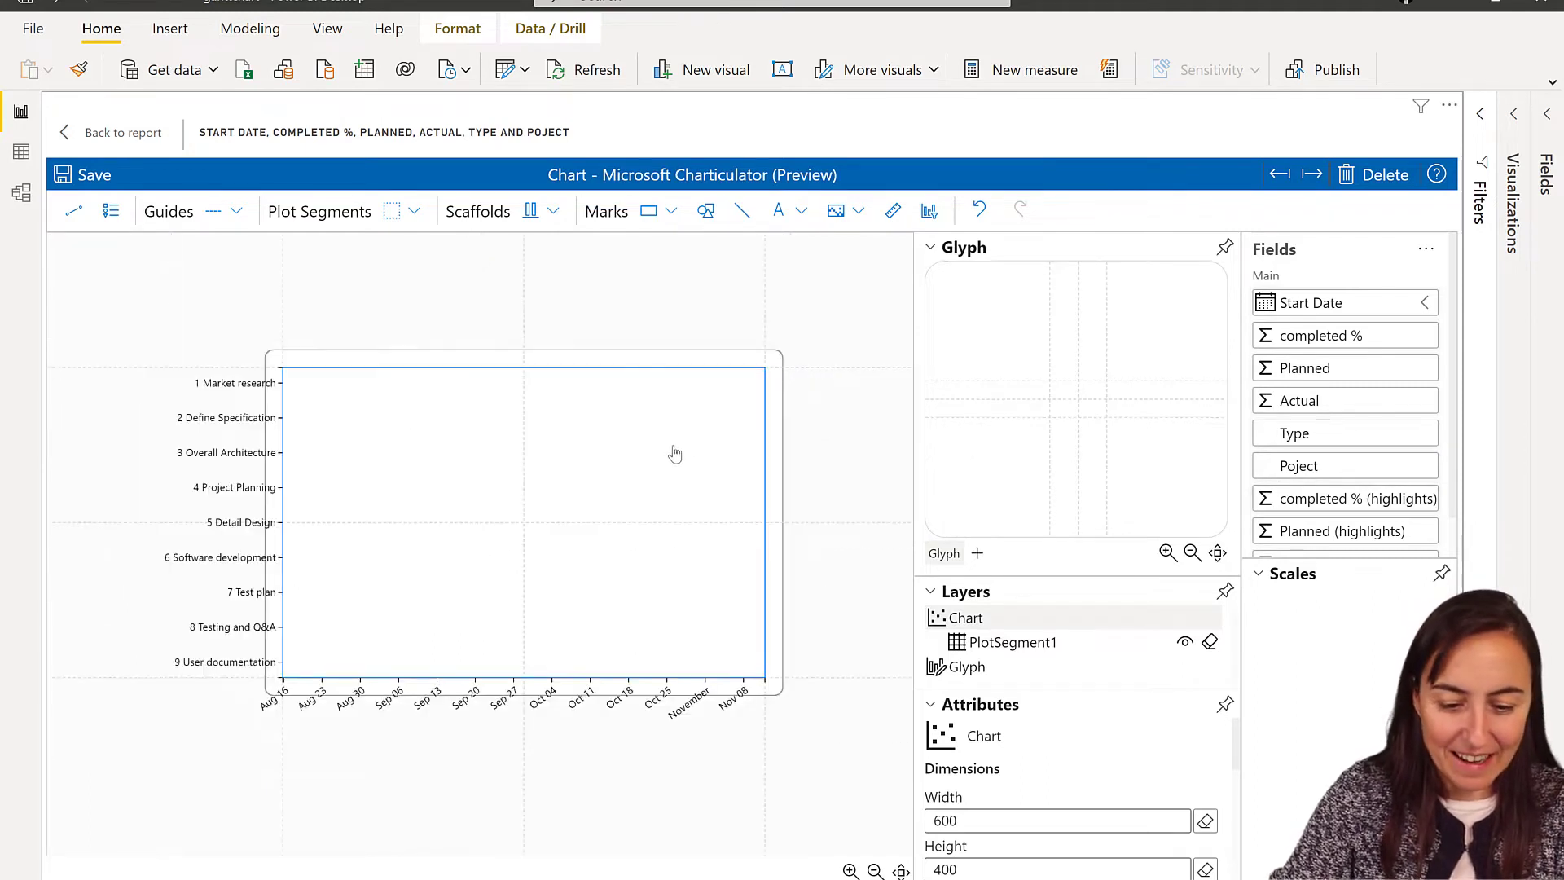
{"action": "left_click_drag", "start_coordinate": [768, 450], "coordinate": [876, 461]}
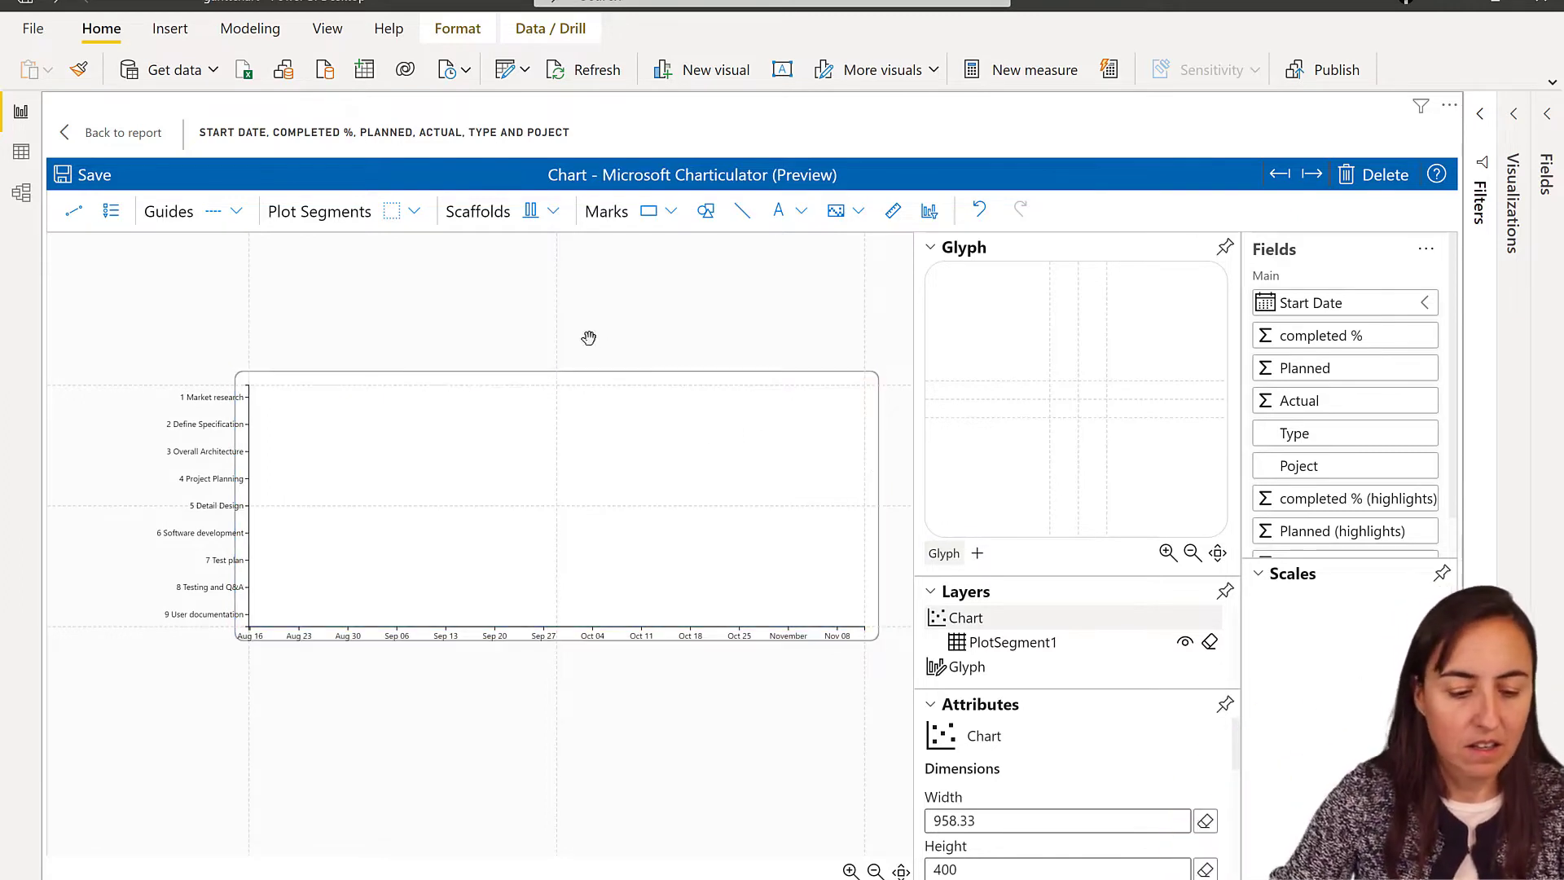
{"action": "left_click_drag", "start_coordinate": [253, 311], "coordinate": [324, 315]}
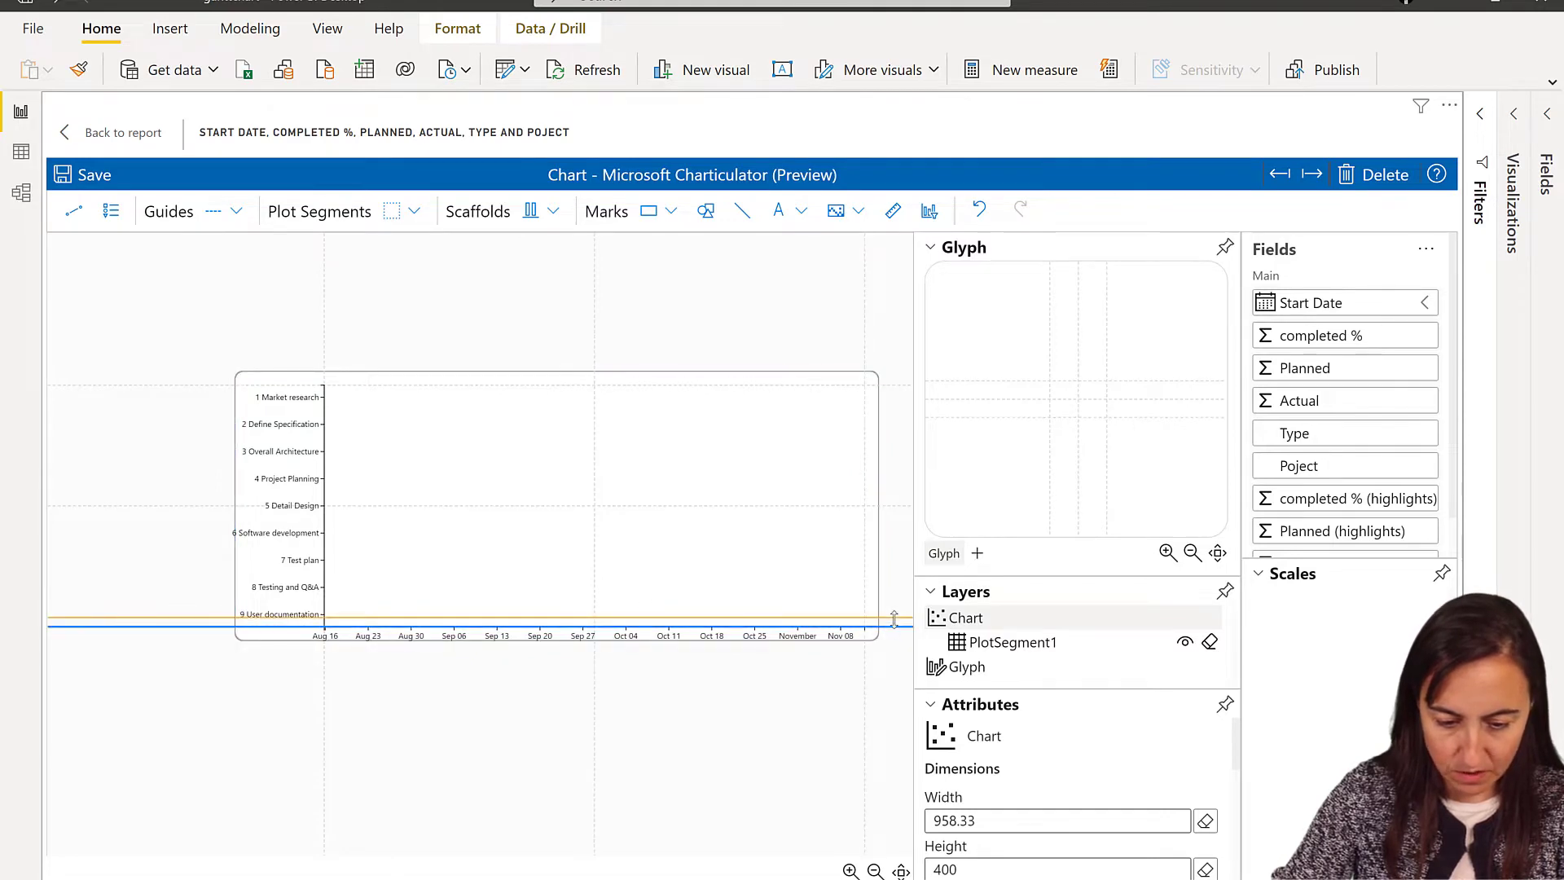
{"action": "scroll", "coordinate": [470, 530], "scroll_direction": "up", "scroll_amount": 2}
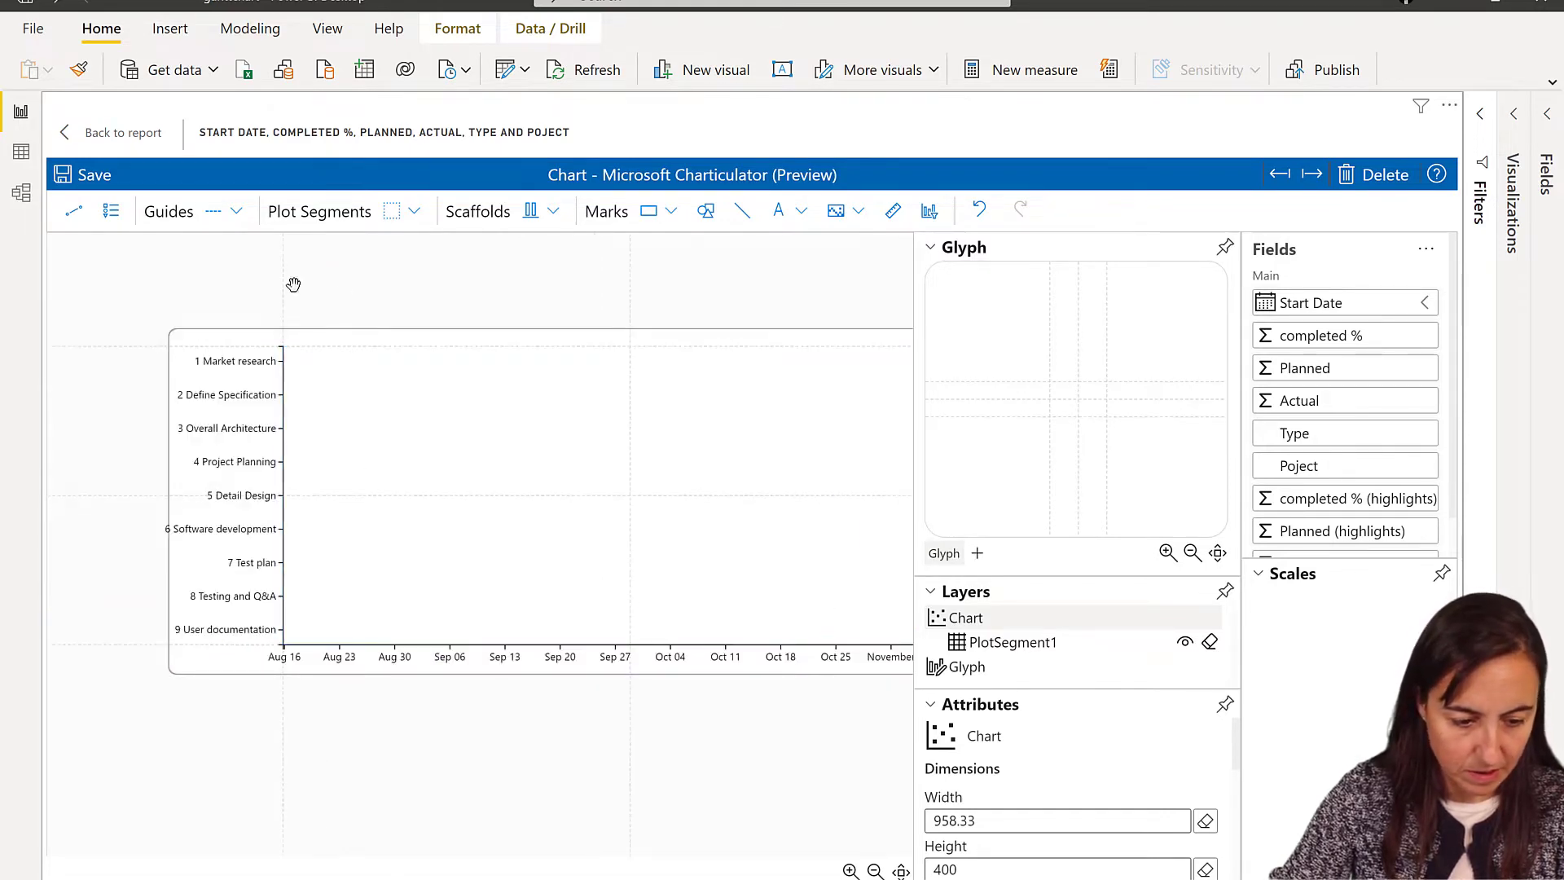
{"action": "left_click_drag", "start_coordinate": [285, 286], "coordinate": [295, 287]}
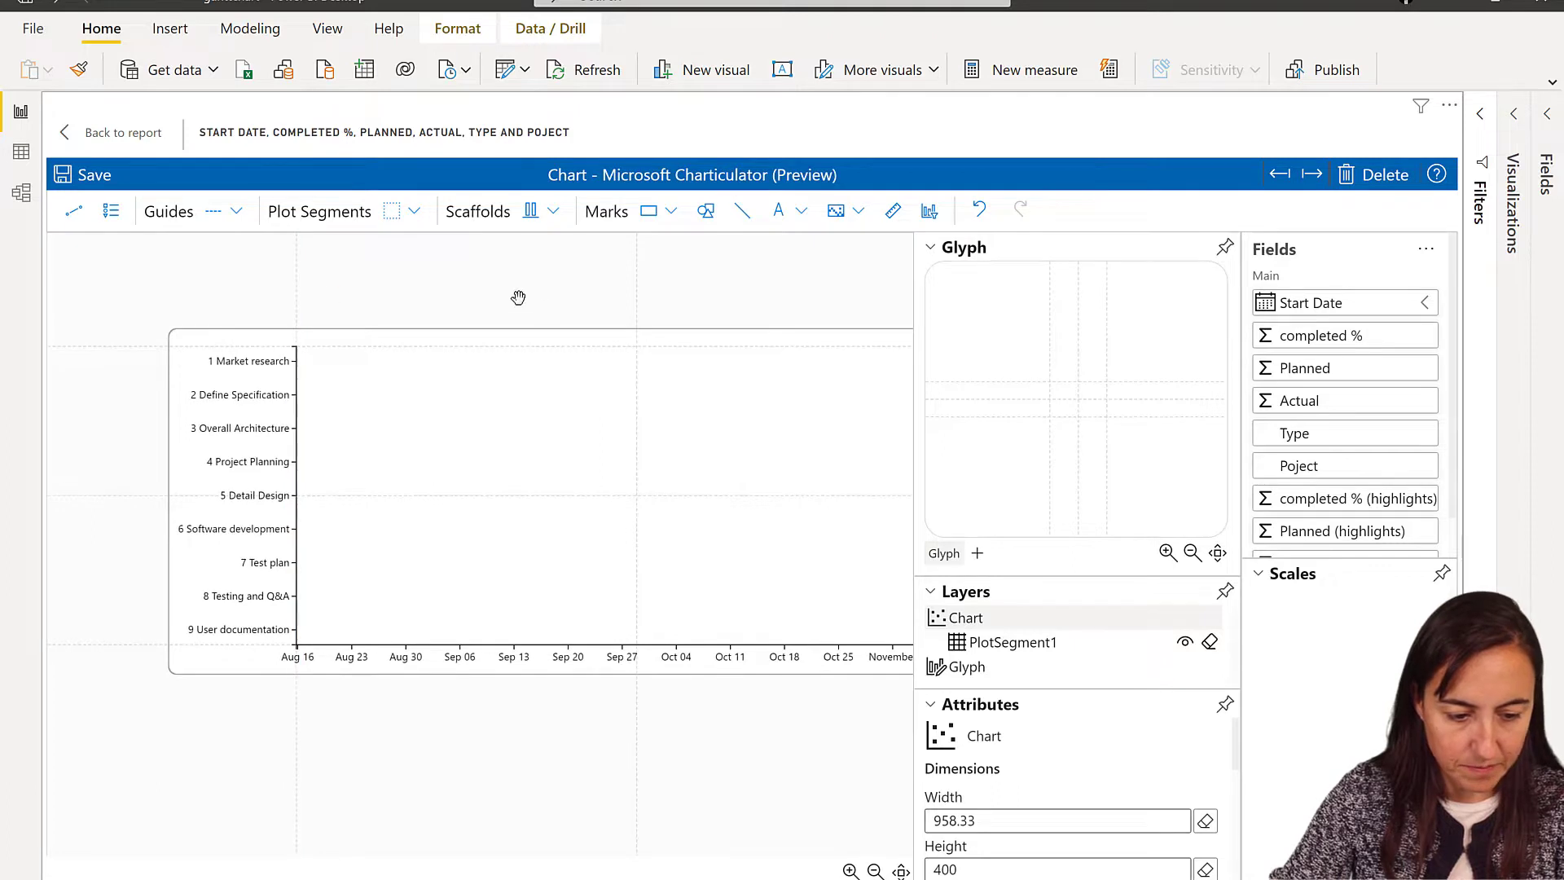
{"action": "scroll", "coordinate": [517, 297], "scroll_direction": "right", "scroll_amount": 3}
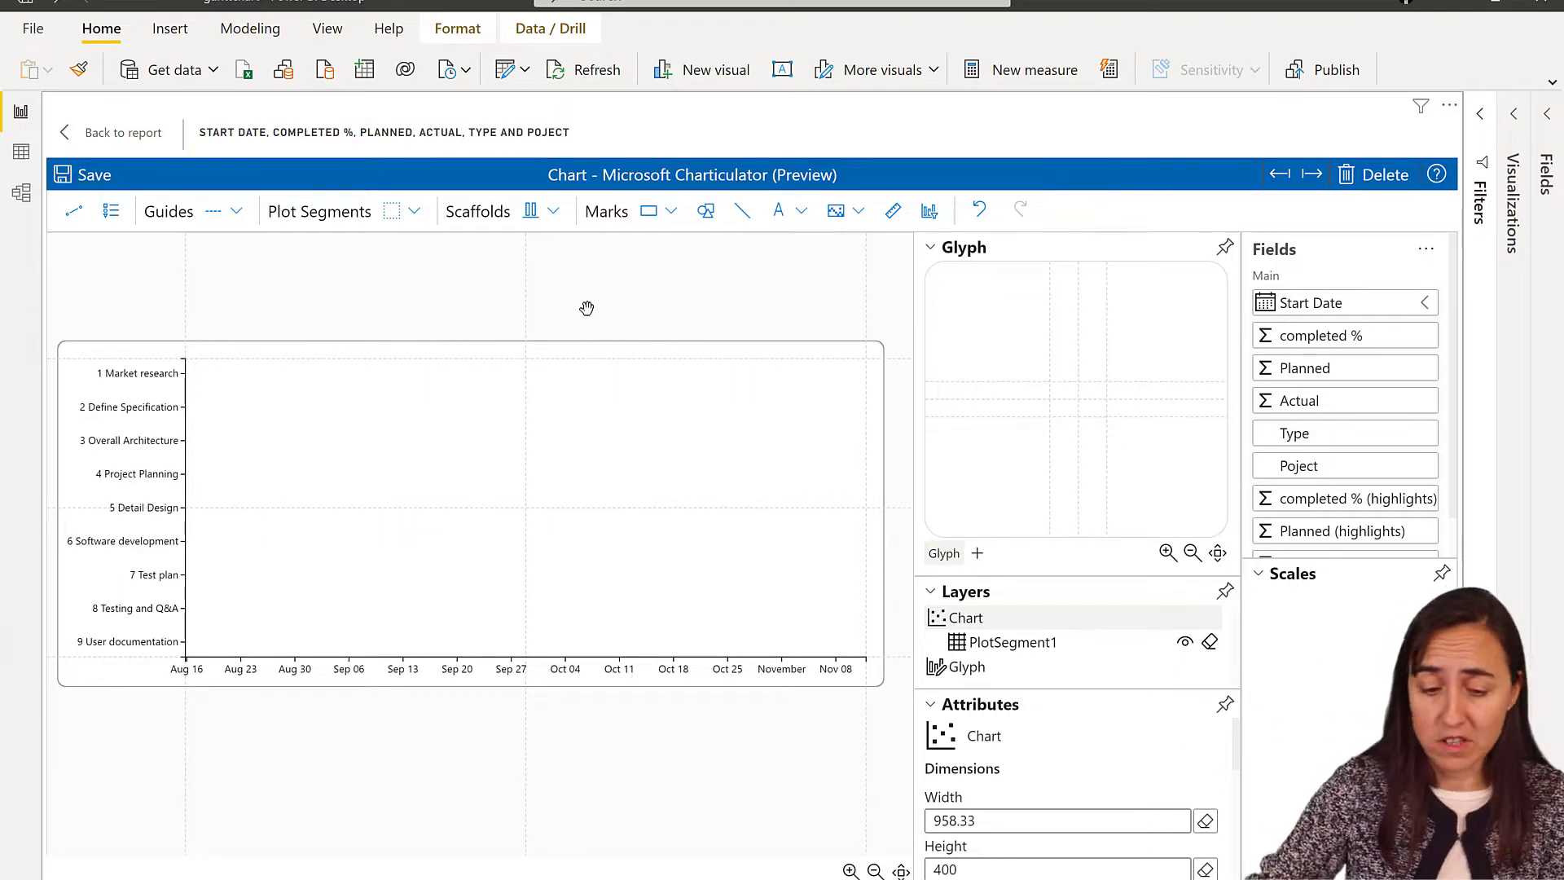
Draw a rectangle mark in the glyph, starting at its vertical centre line, and bind its width to Planned.
{"action": "left_click_drag", "start_coordinate": [646, 214], "coordinate": [1110, 403]}
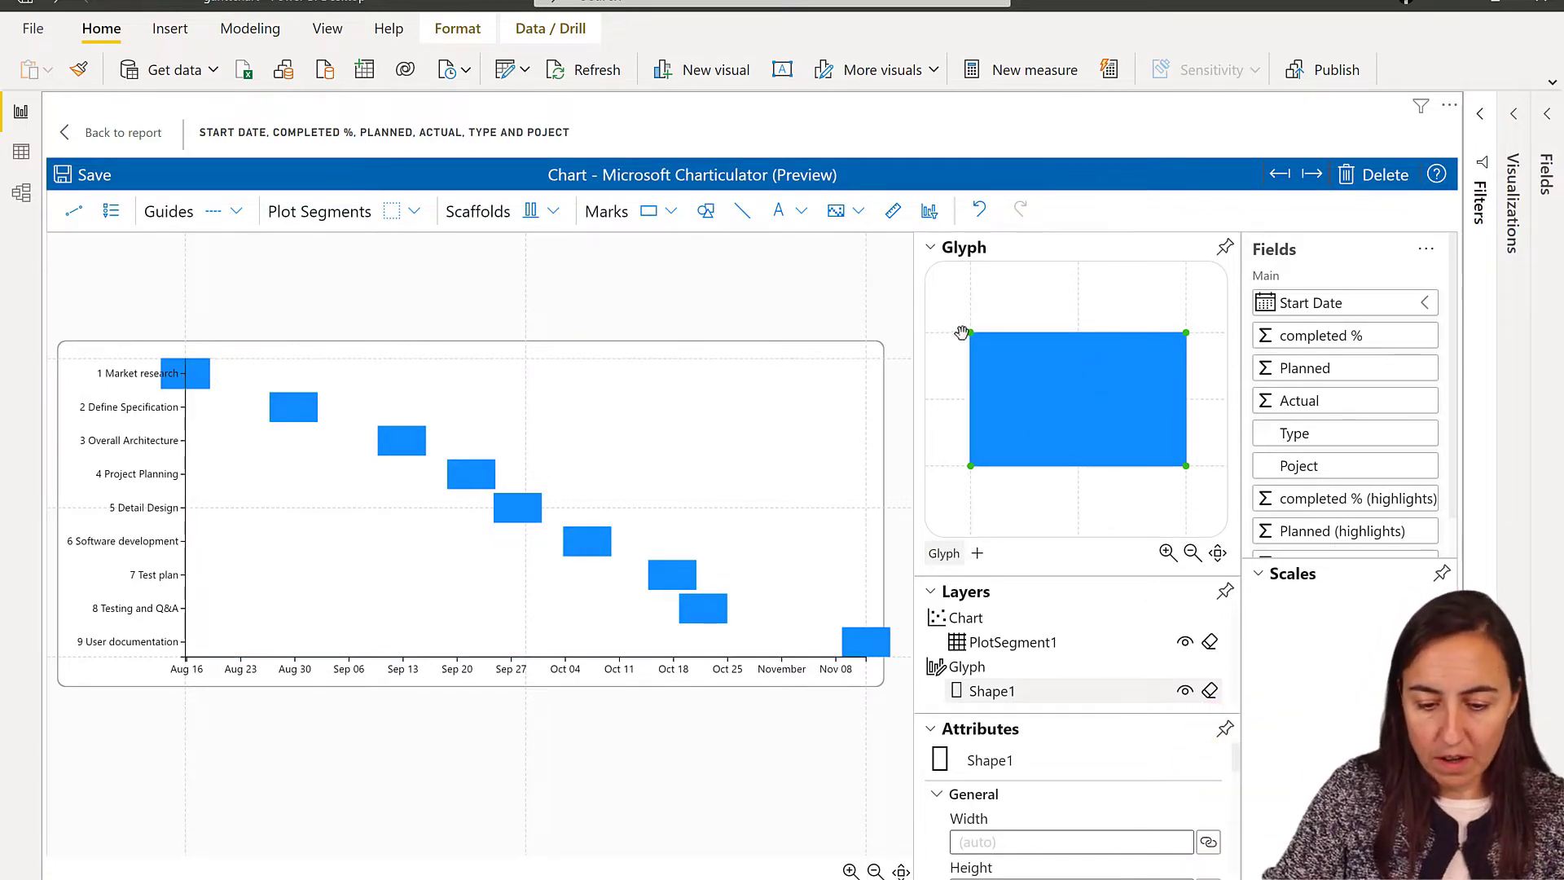
{"action": "left_click_drag", "start_coordinate": [962, 334], "coordinate": [1078, 331]}
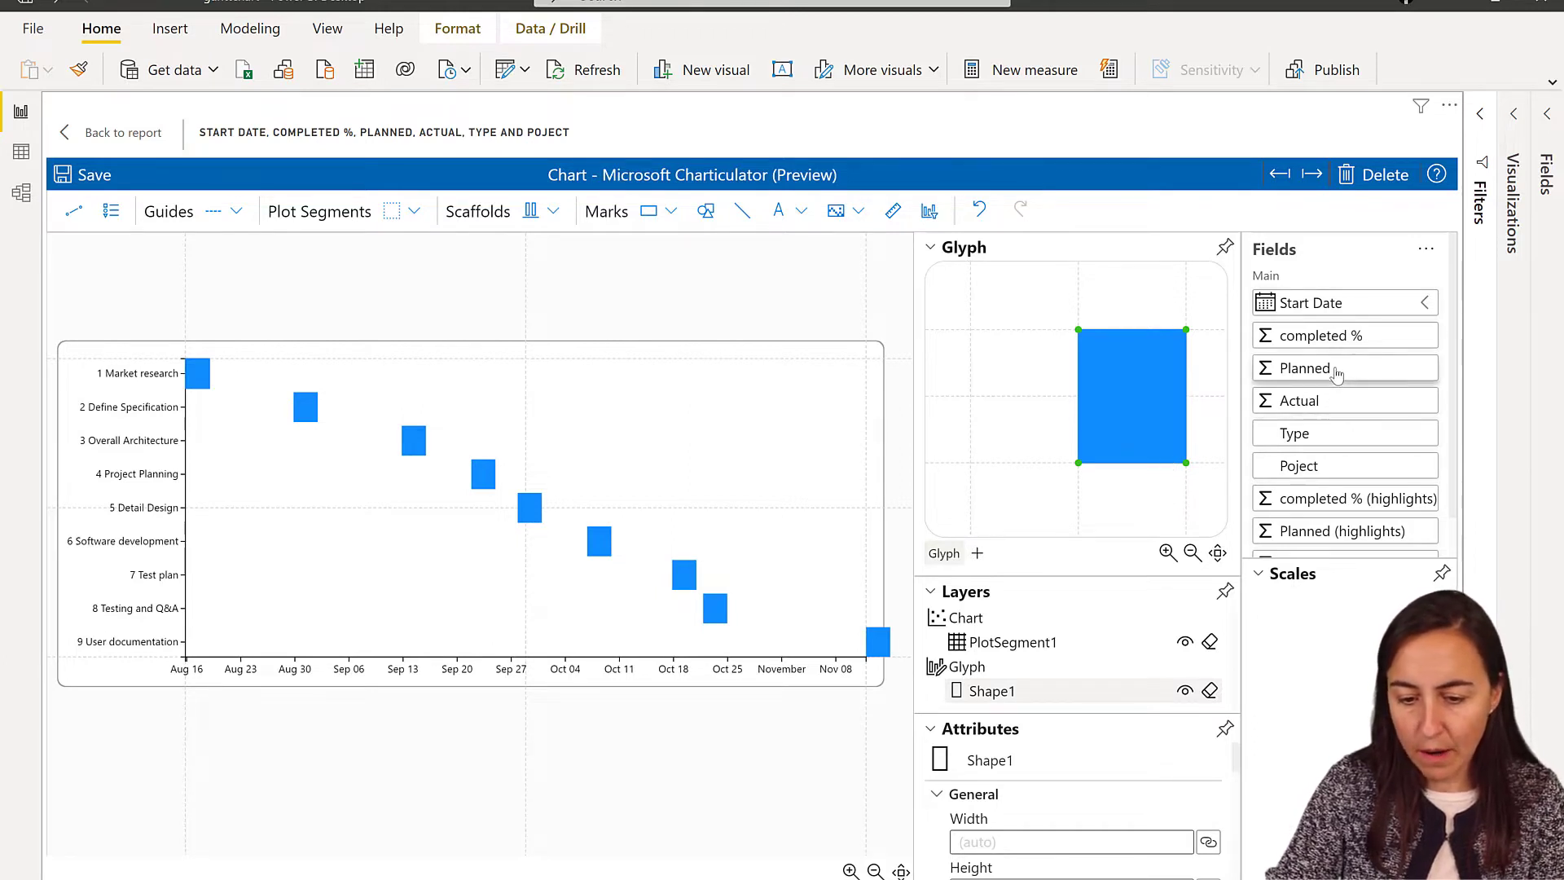
{"action": "left_click_drag", "start_coordinate": [1183, 417], "coordinate": [1141, 458]}
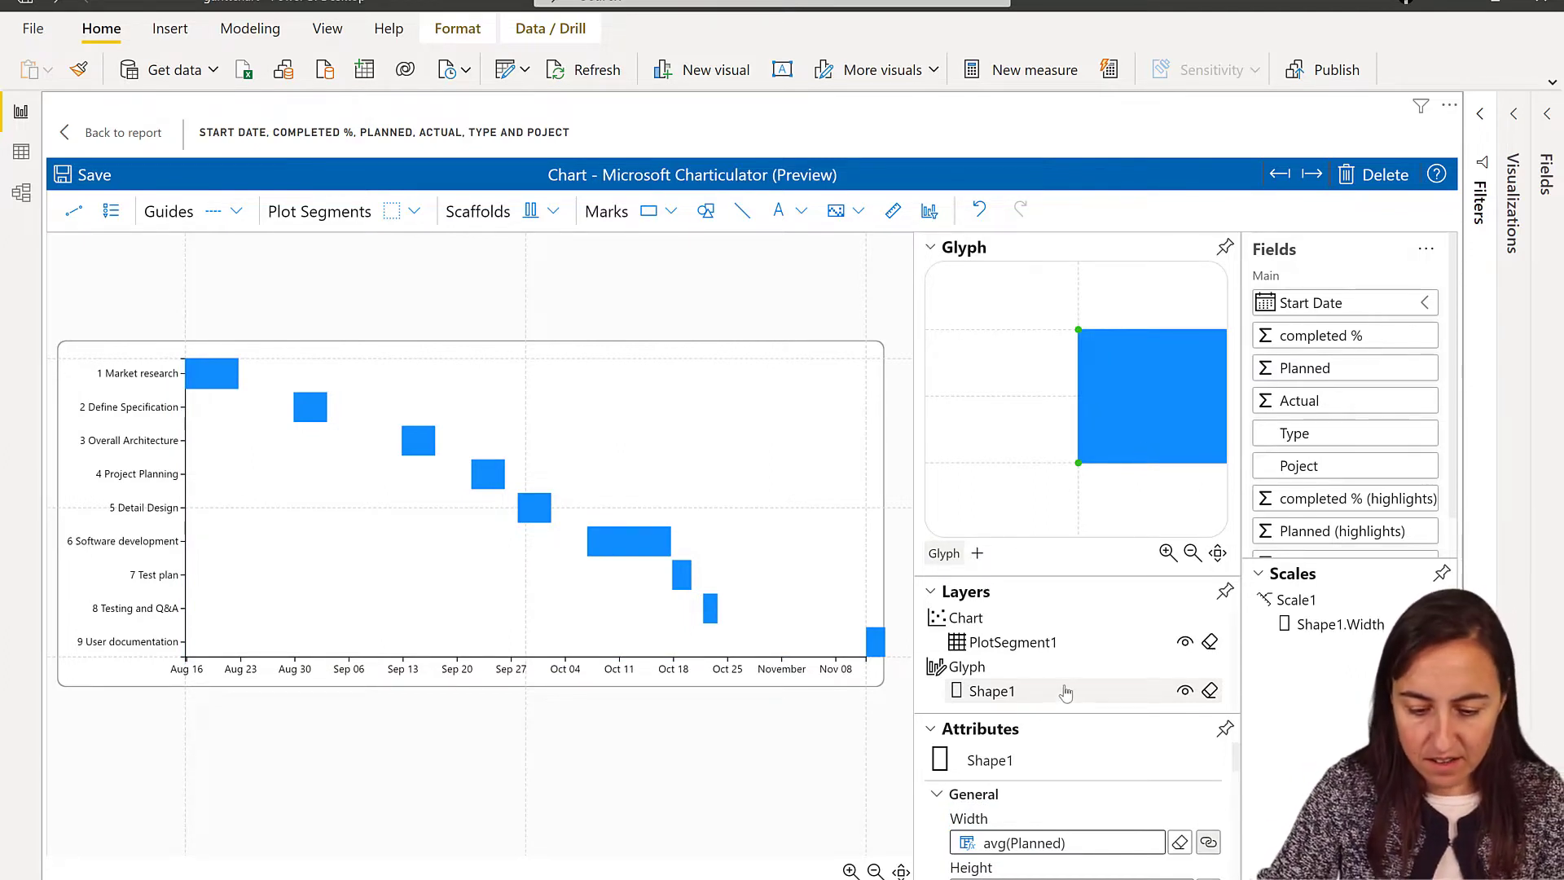
Rename the rectangle mark as Planned.
{"action": "left_click", "coordinate": [1014, 753]}
{"action": "type", "text": "Pl"}
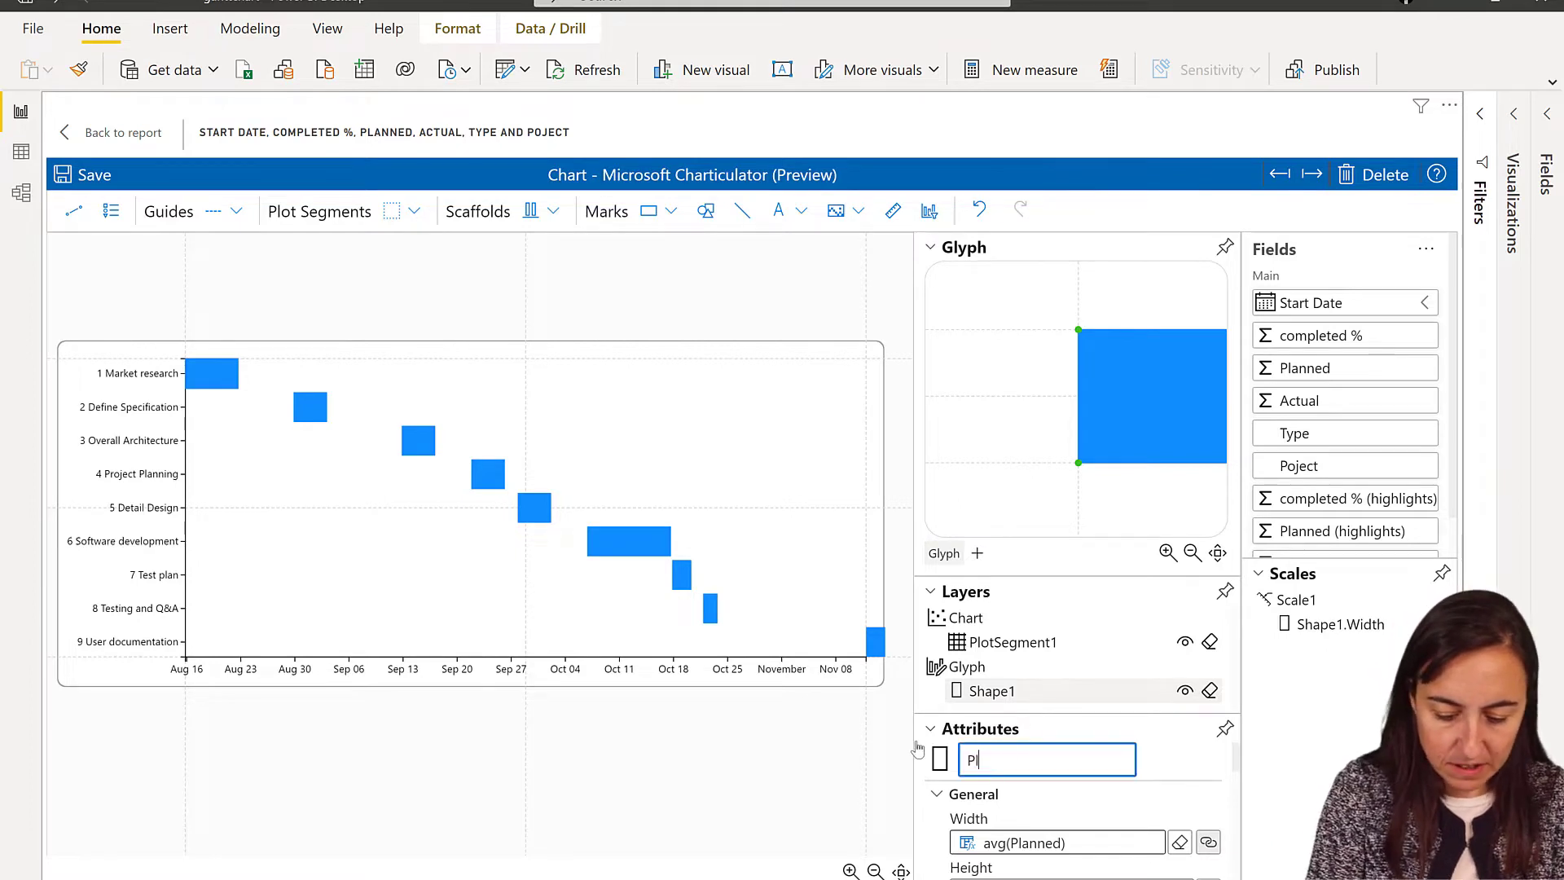
{"action": "type", "text": "anned"}
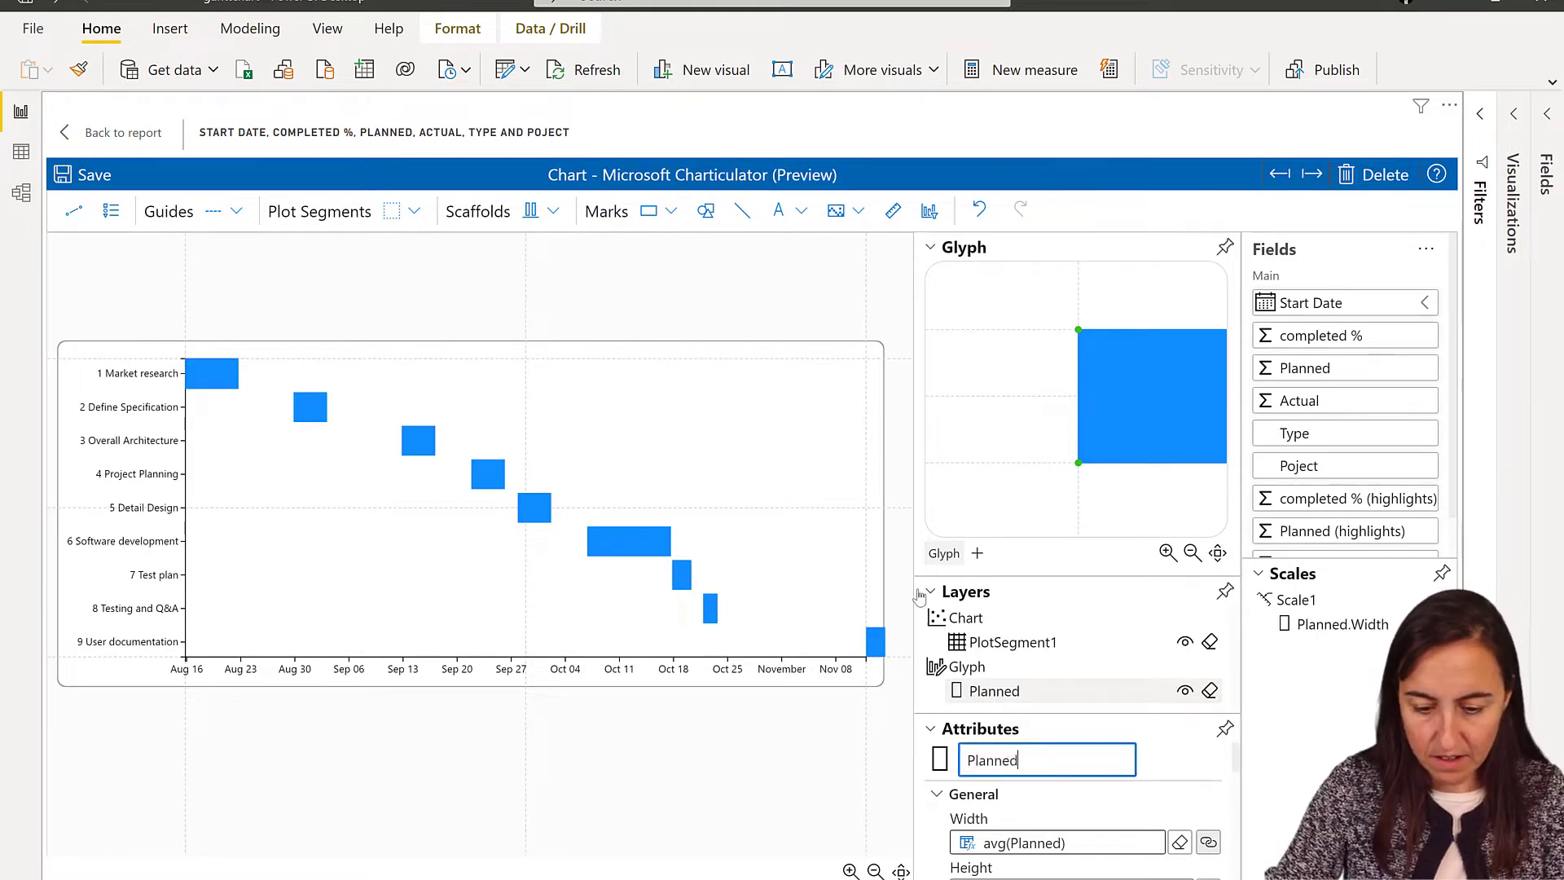
Bind the fill colour of the Planned rectangle to the Type field.
{"action": "left_click", "coordinate": [934, 599]}
{"action": "scroll", "coordinate": [1088, 703], "scroll_direction": "down", "scroll_amount": 1}
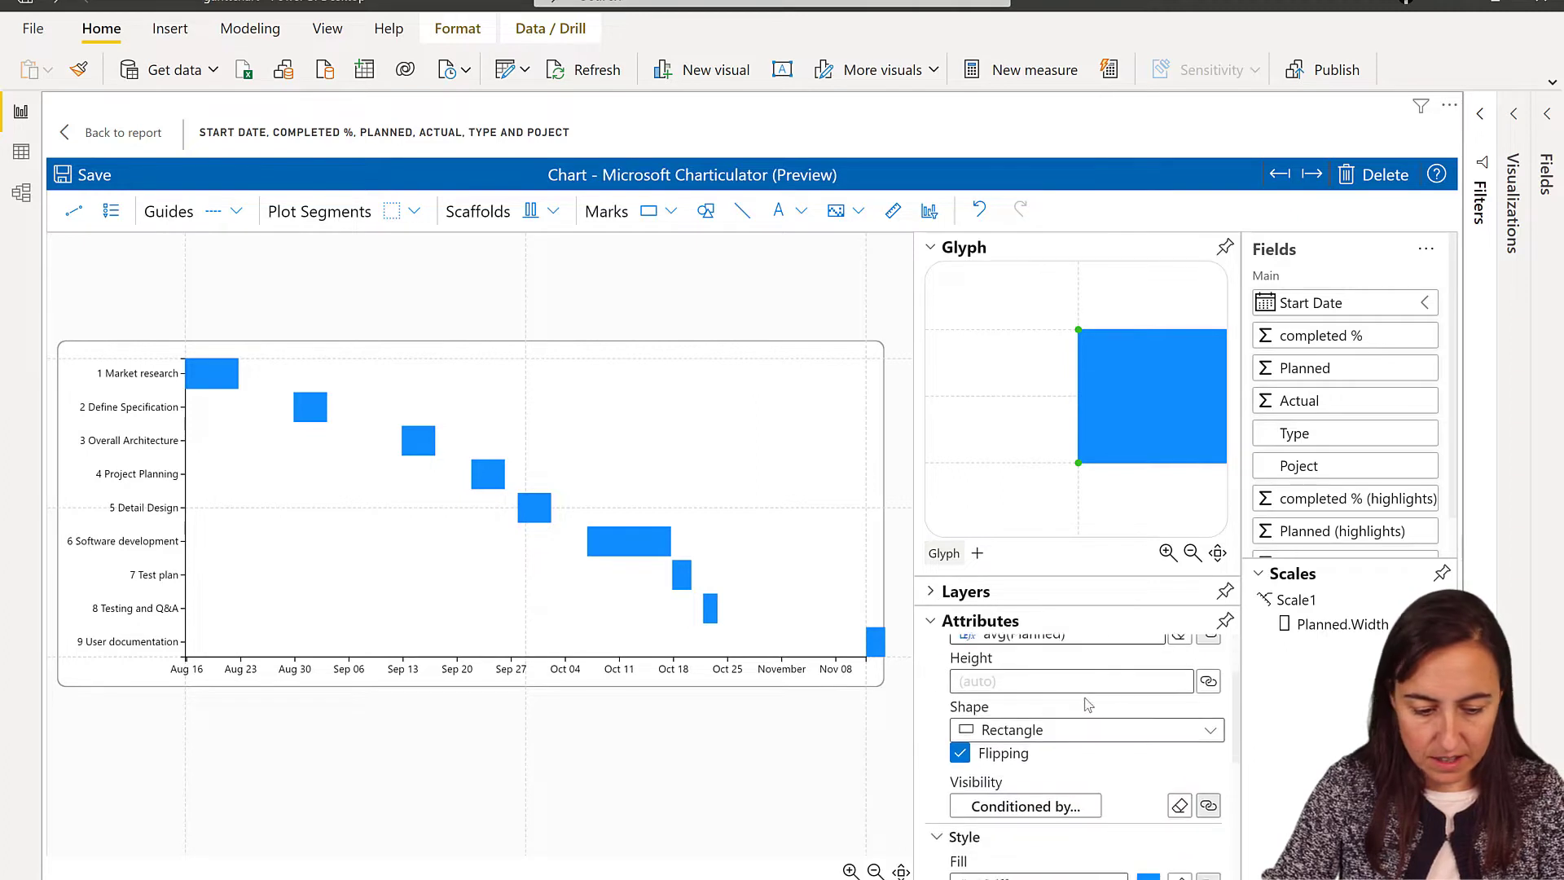
{"action": "scroll", "coordinate": [1088, 703], "scroll_direction": "down", "scroll_amount": 3}
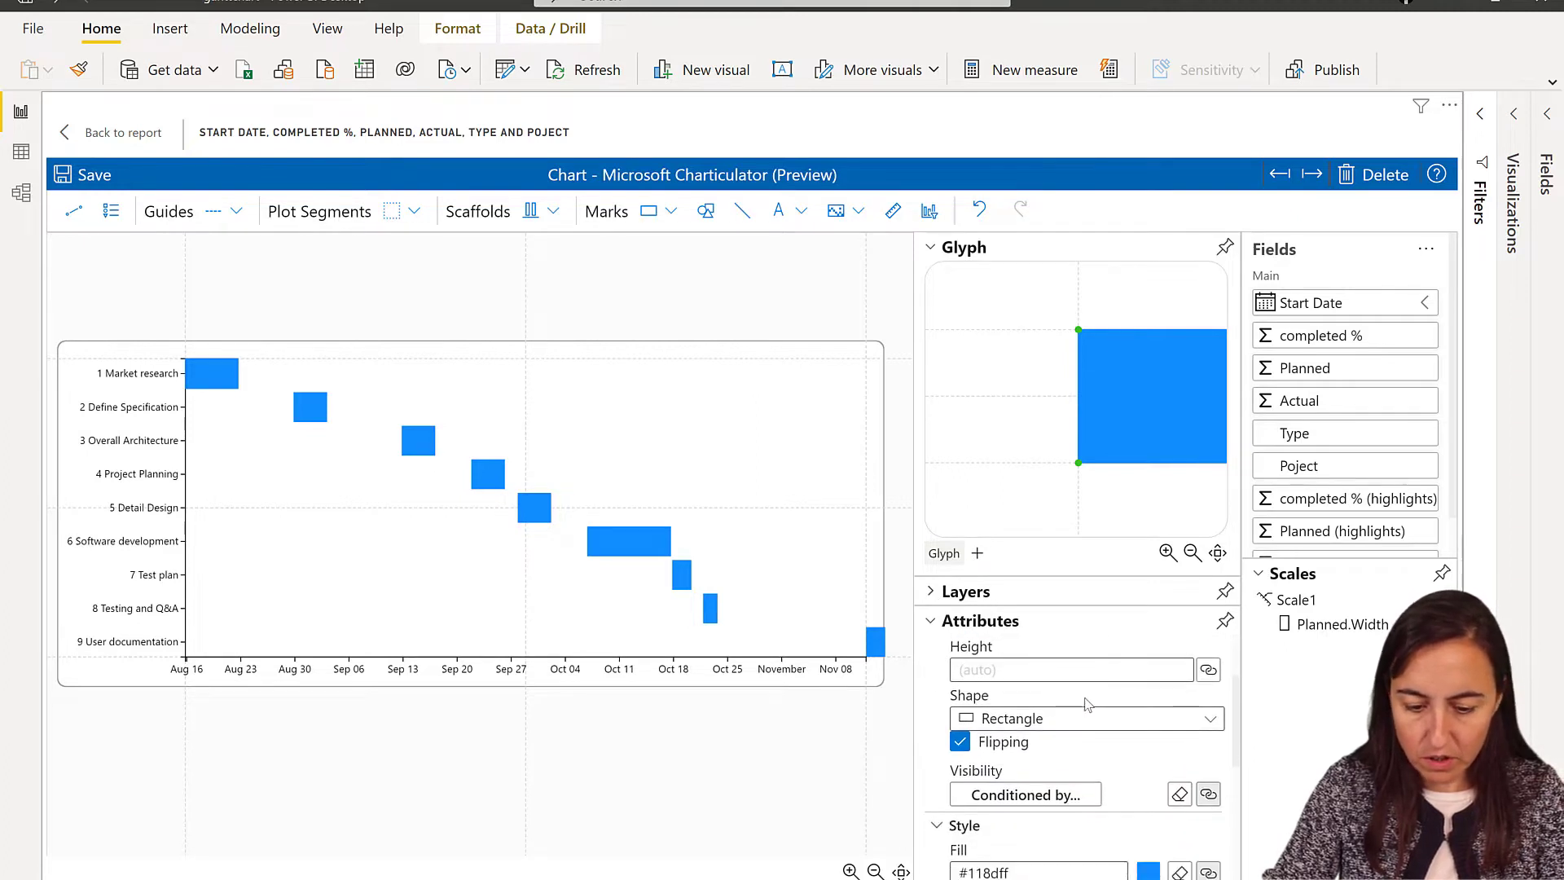
{"action": "left_click_drag", "start_coordinate": [1336, 440], "coordinate": [1069, 668]}
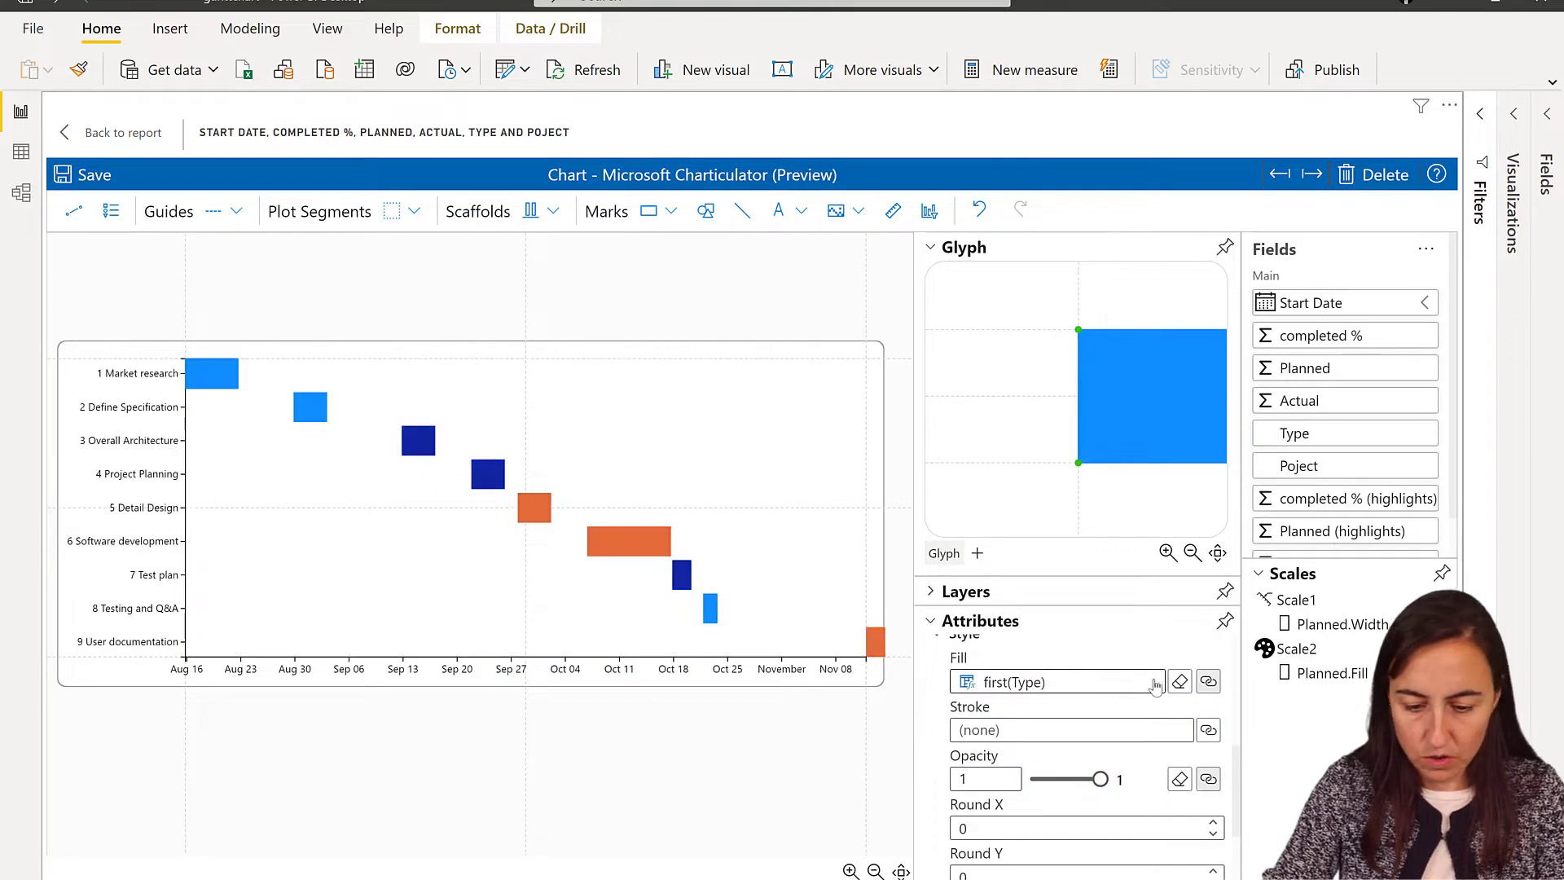
Set the Planning colour in the fill's colour mapping to the Material palette's green #8bc34a.
{"action": "left_click", "coordinate": [1207, 683]}
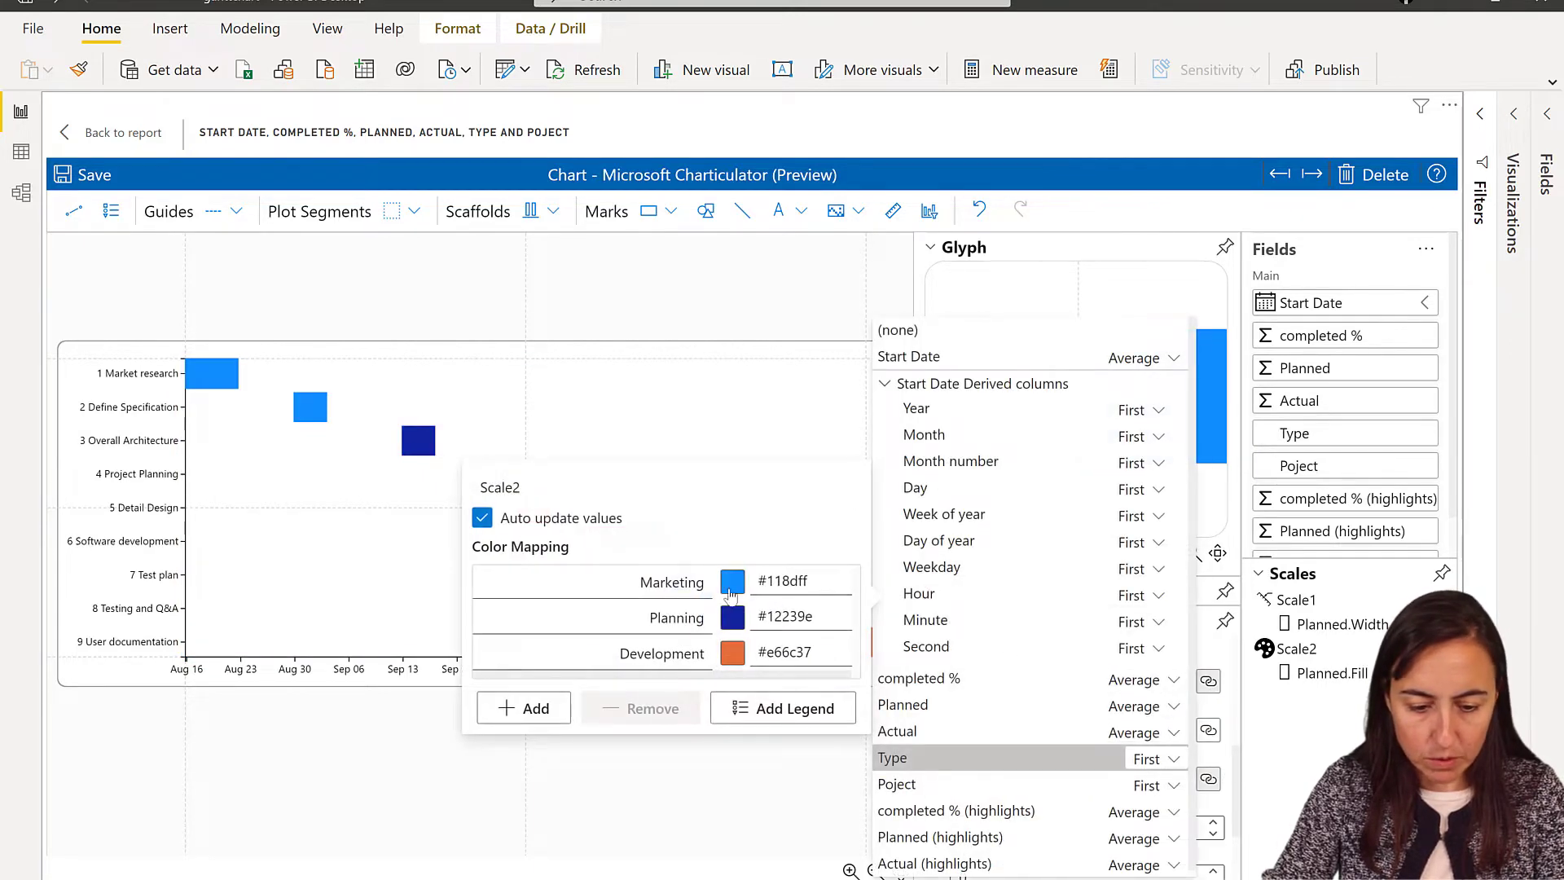
{"action": "left_click", "coordinate": [731, 619]}
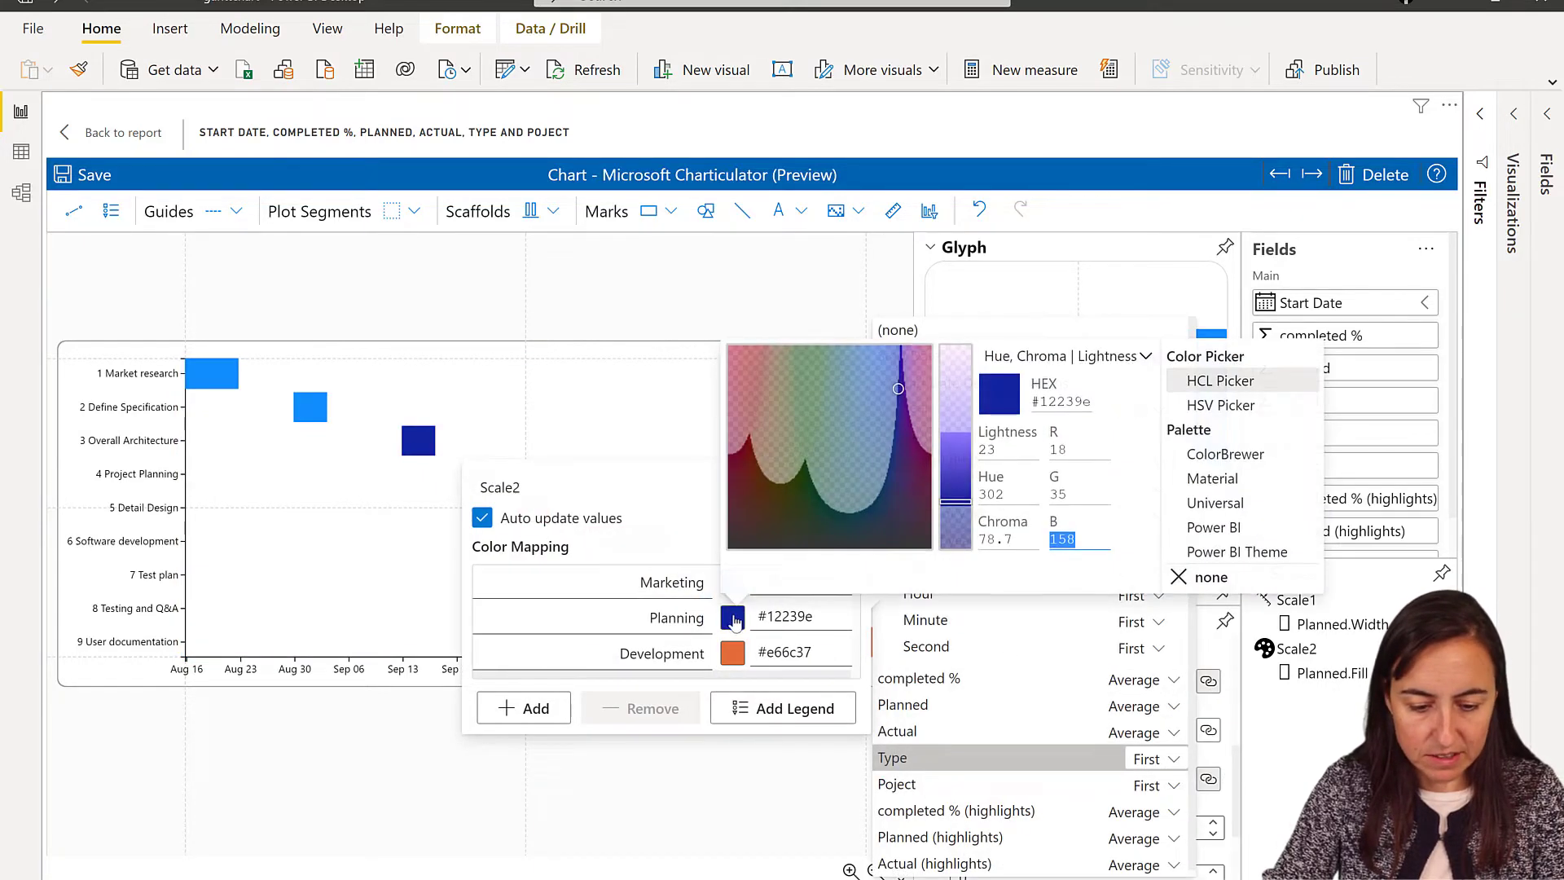
{"action": "left_click", "coordinate": [1205, 479]}
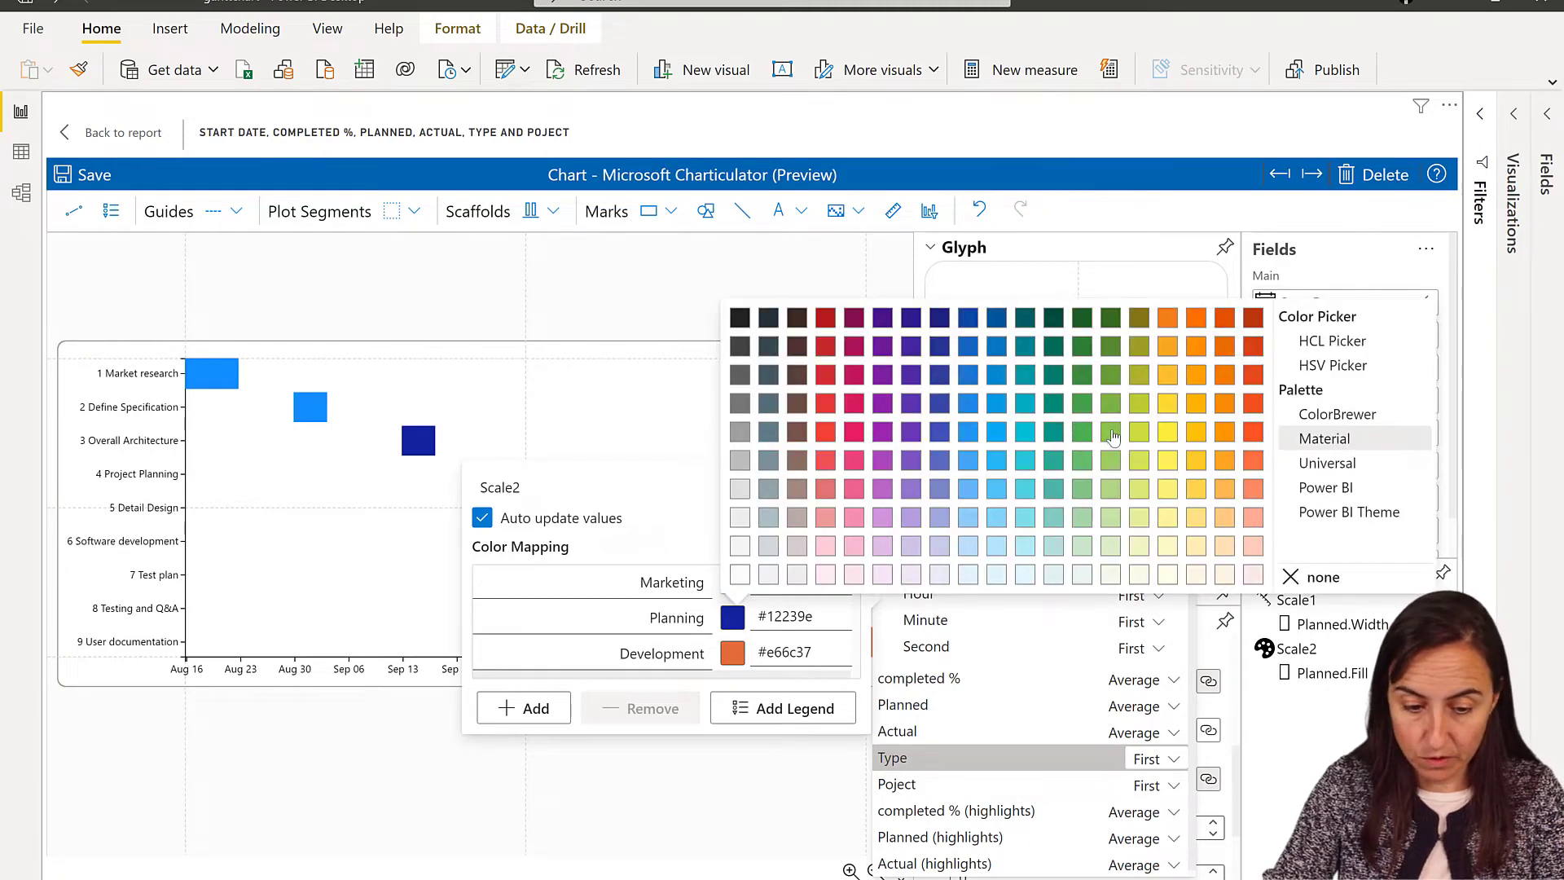
{"action": "left_click", "coordinate": [1114, 437]}
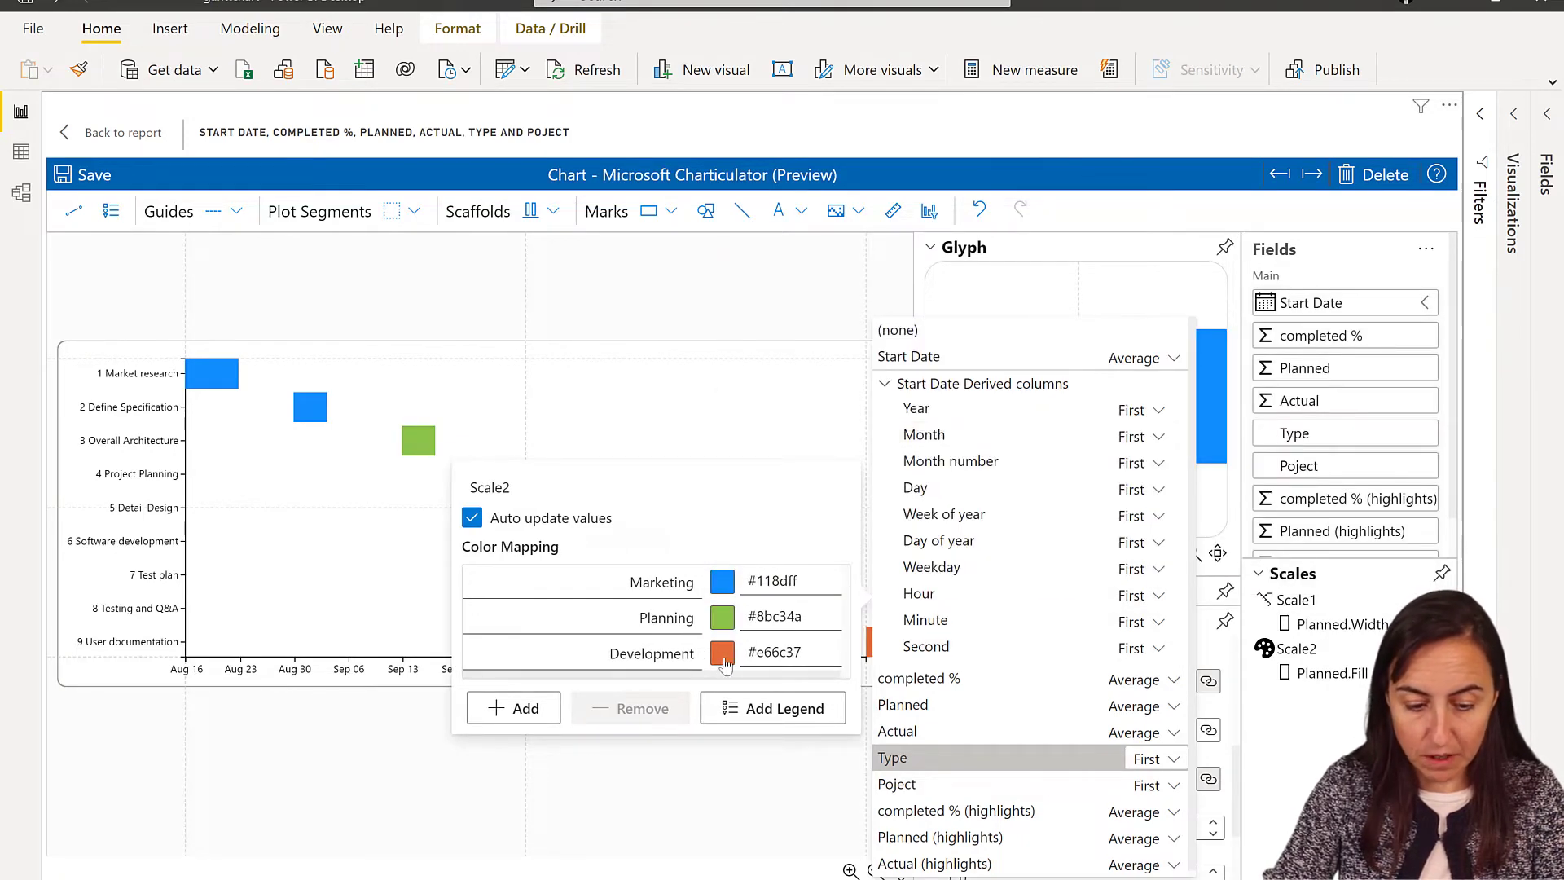
Set the Development colour in the fill's colour mapping to the Material palette's purple #ba68c8.
{"action": "left_click", "coordinate": [724, 660]}
{"action": "left_click", "coordinate": [1206, 513]}
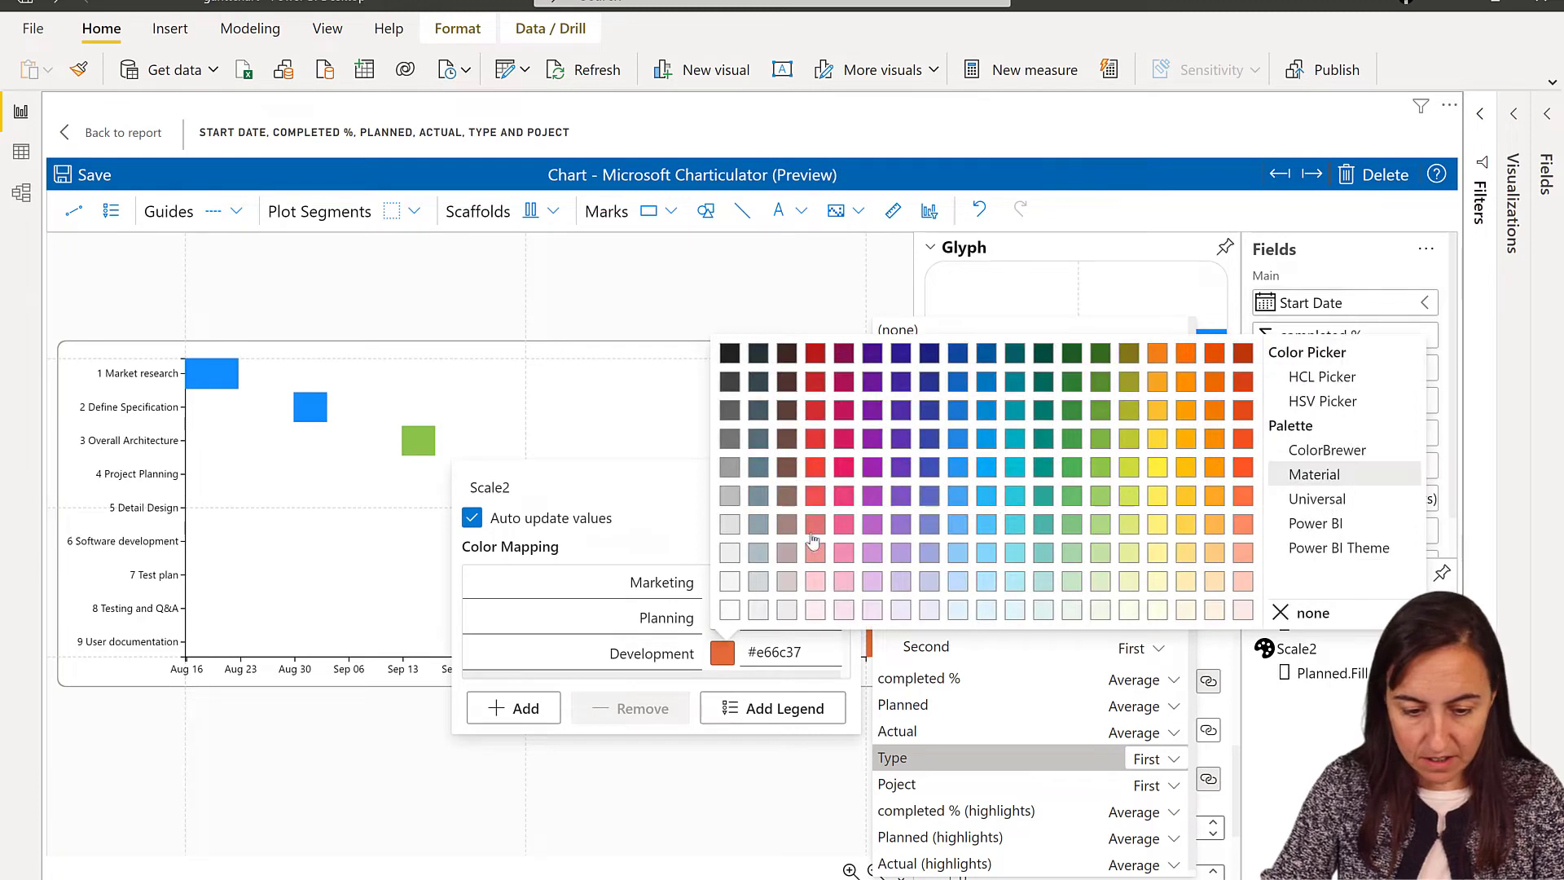
{"action": "left_click", "coordinate": [874, 531]}
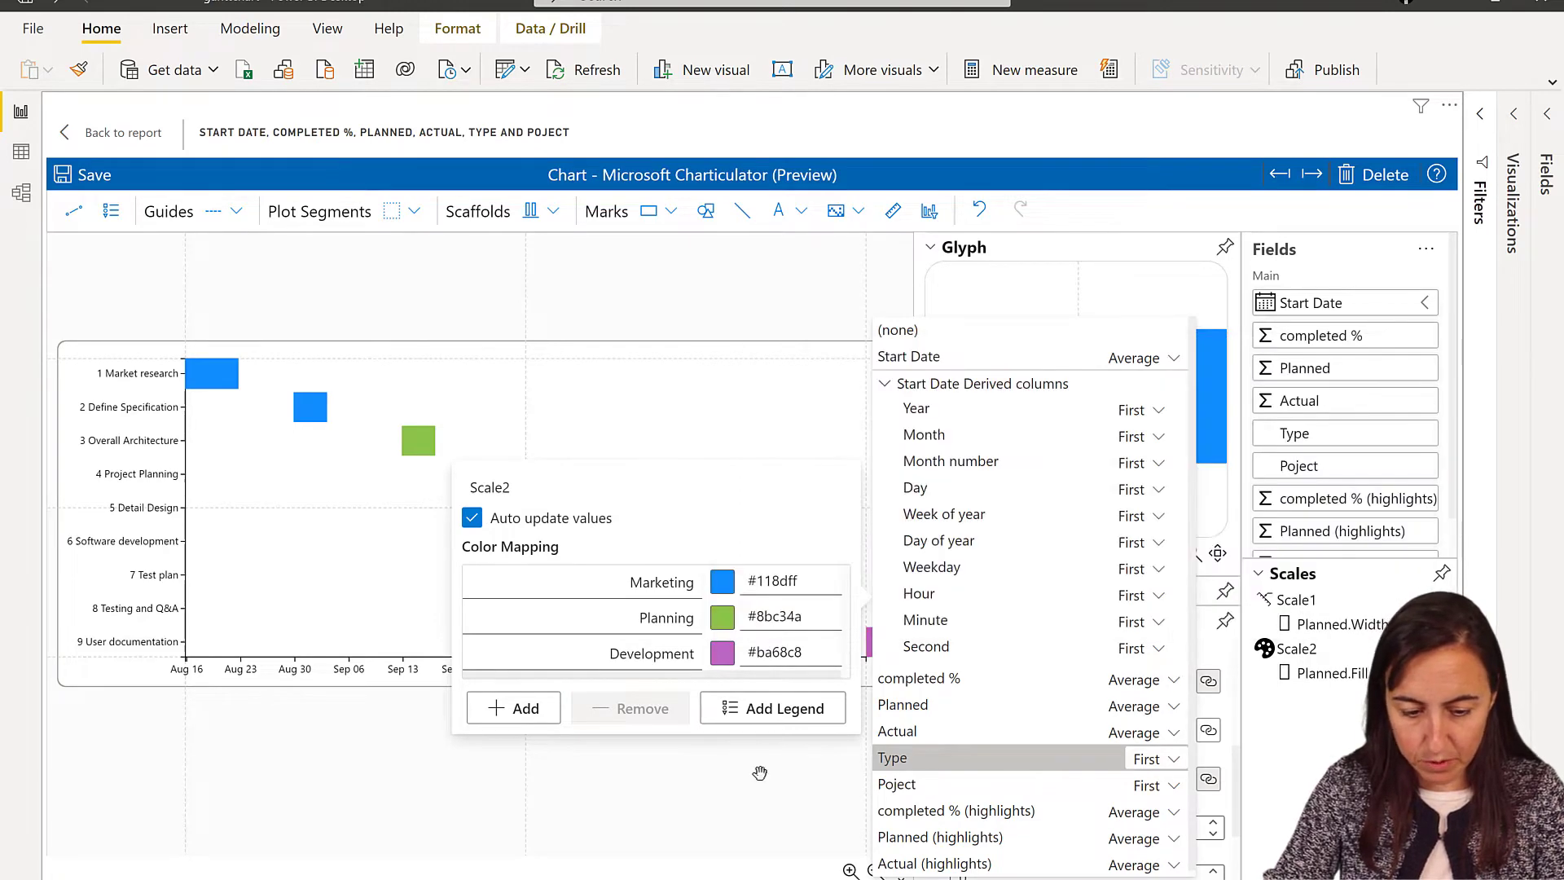
{"action": "left_click", "coordinate": [740, 376]}
{"action": "left_click", "coordinate": [847, 706]}
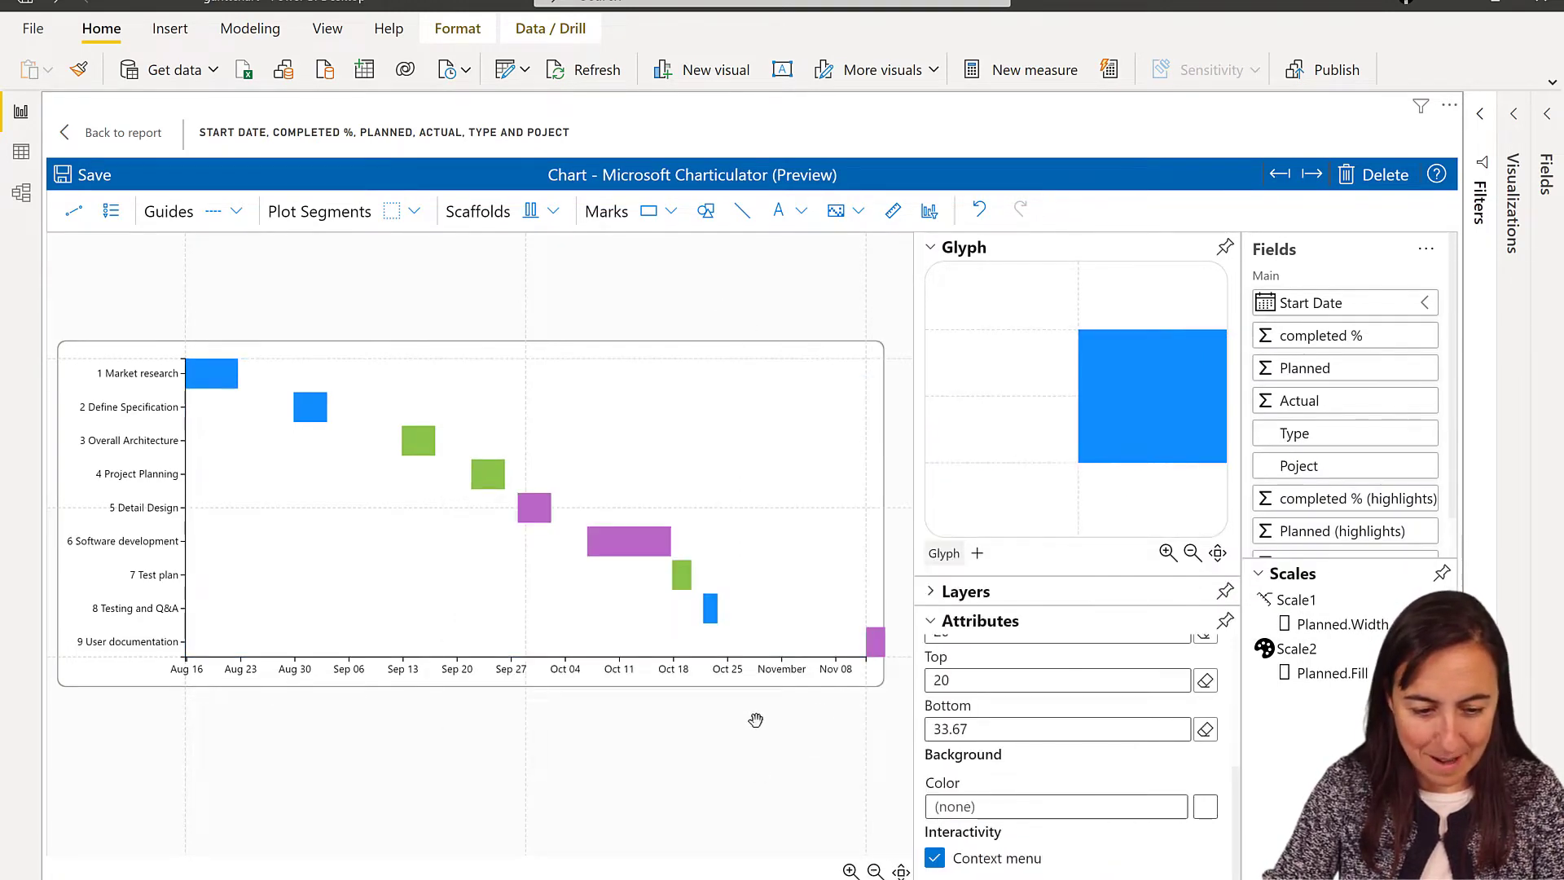
Return to the report and enlarge the chart visual toward the lower-left of the page.
{"action": "left_click", "coordinate": [119, 143]}
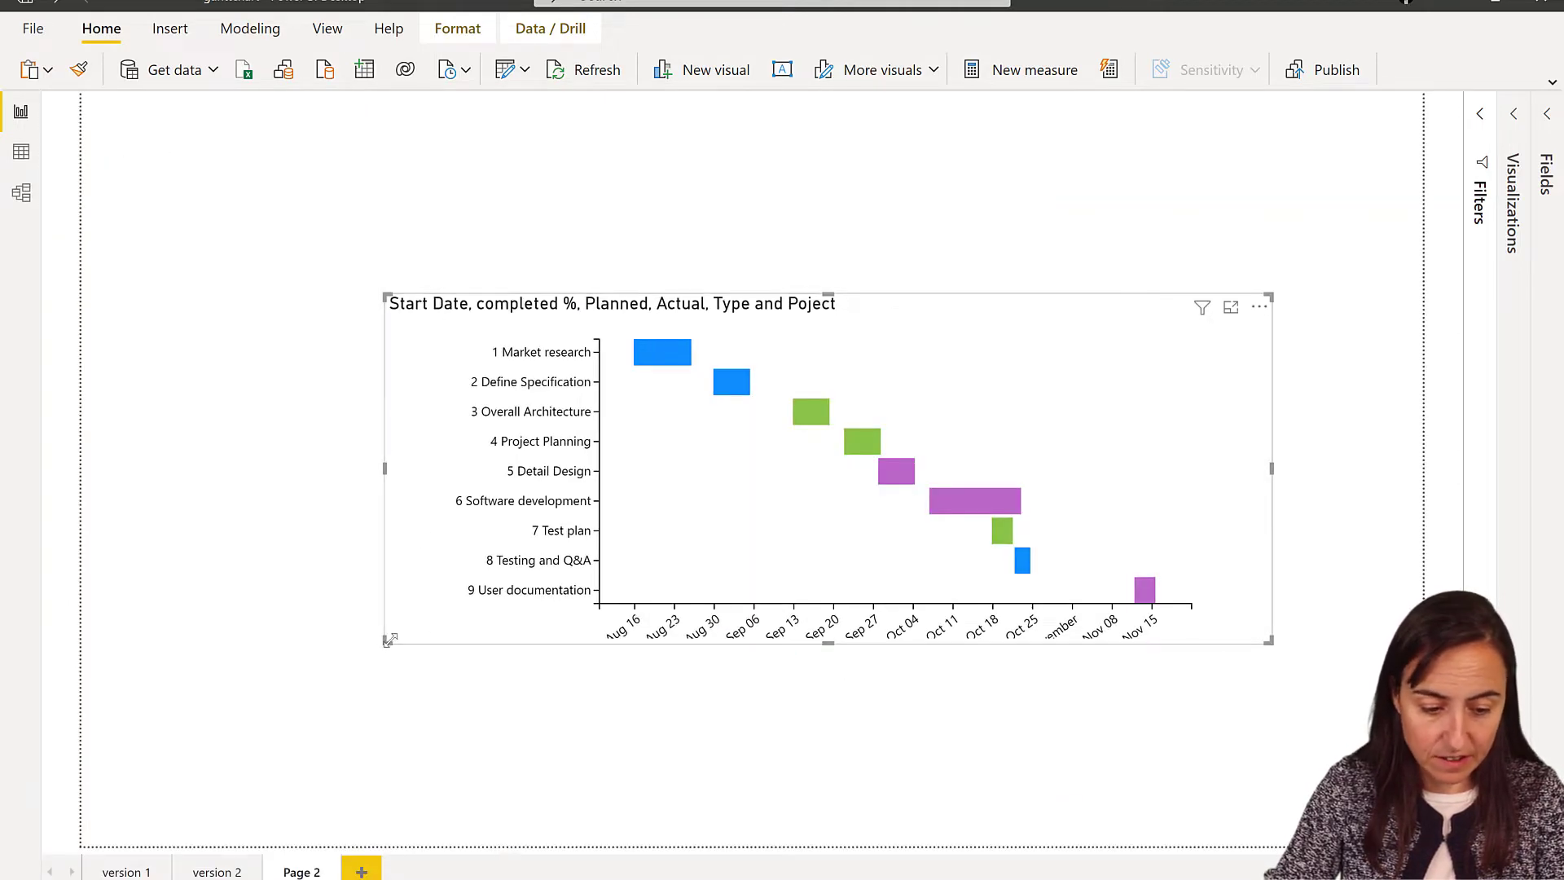
{"action": "left_click_drag", "start_coordinate": [387, 642], "coordinate": [110, 784]}
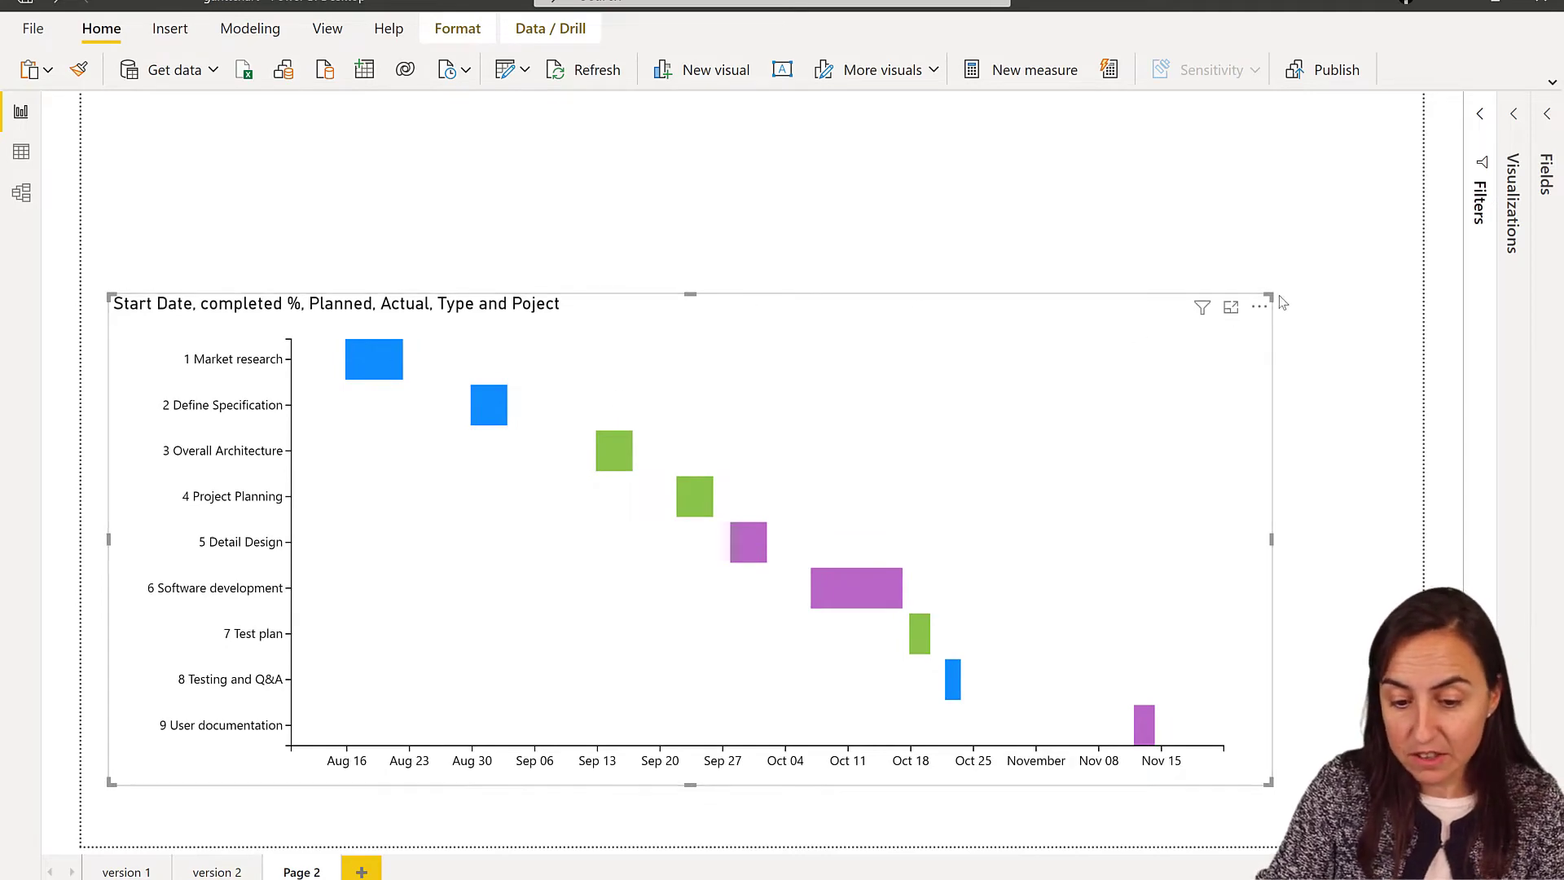
Enlarge the chart visual toward the upper-right of the page and open it for editing in Charticulator.
{"action": "left_click_drag", "start_coordinate": [1267, 295], "coordinate": [1370, 162]}
{"action": "left_click", "coordinate": [1357, 180]}
{"action": "left_click", "coordinate": [1385, 199]}
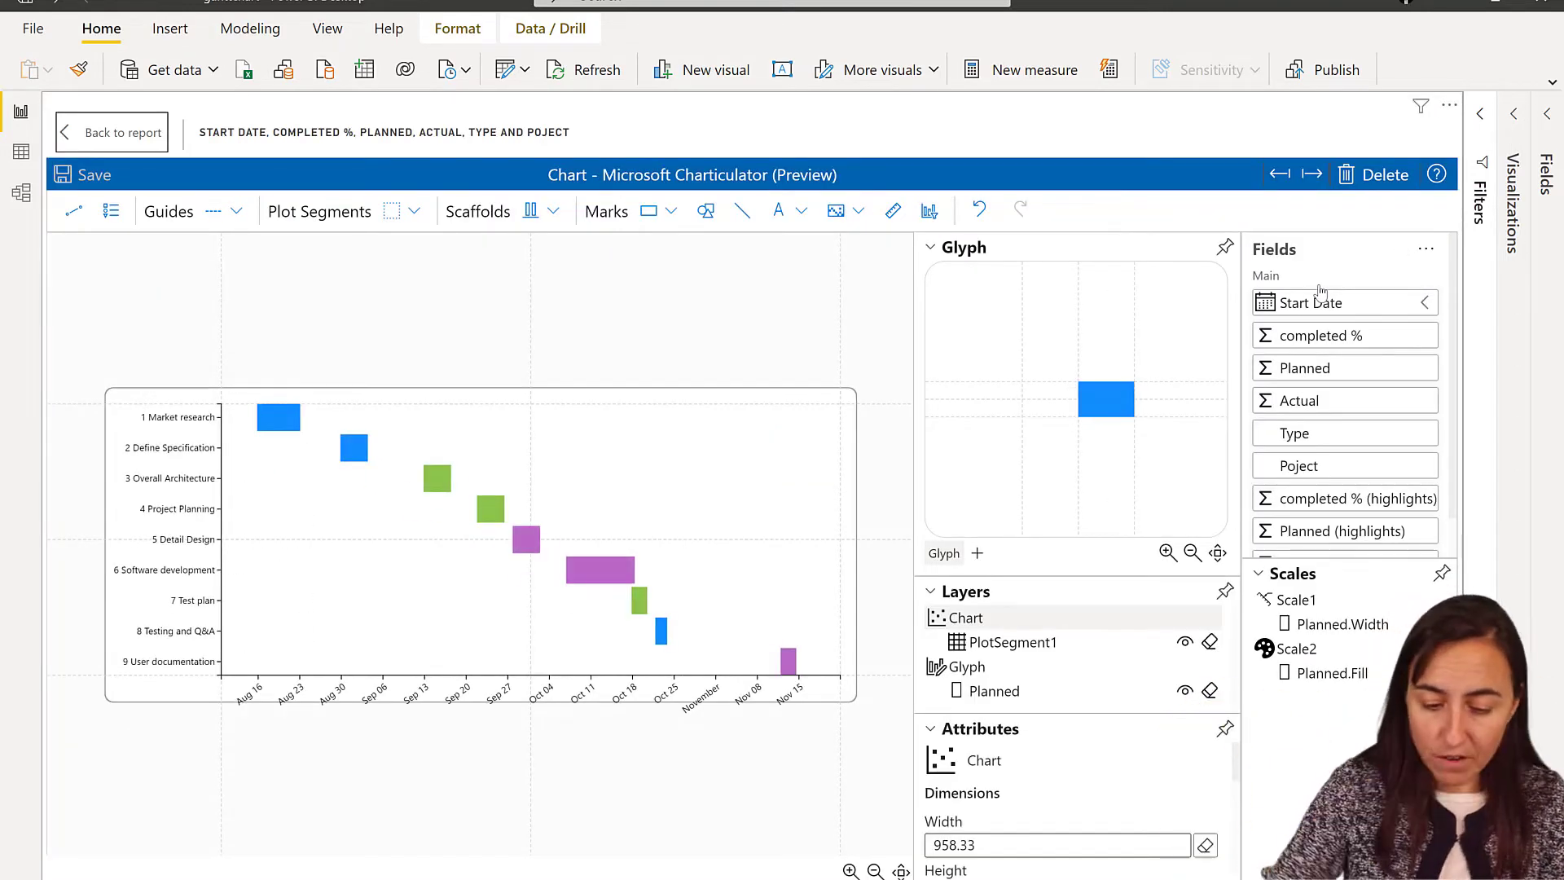
Set the X-axis gridline style of PlotSegment1 to Dashed.
{"action": "left_click", "coordinate": [930, 246]}
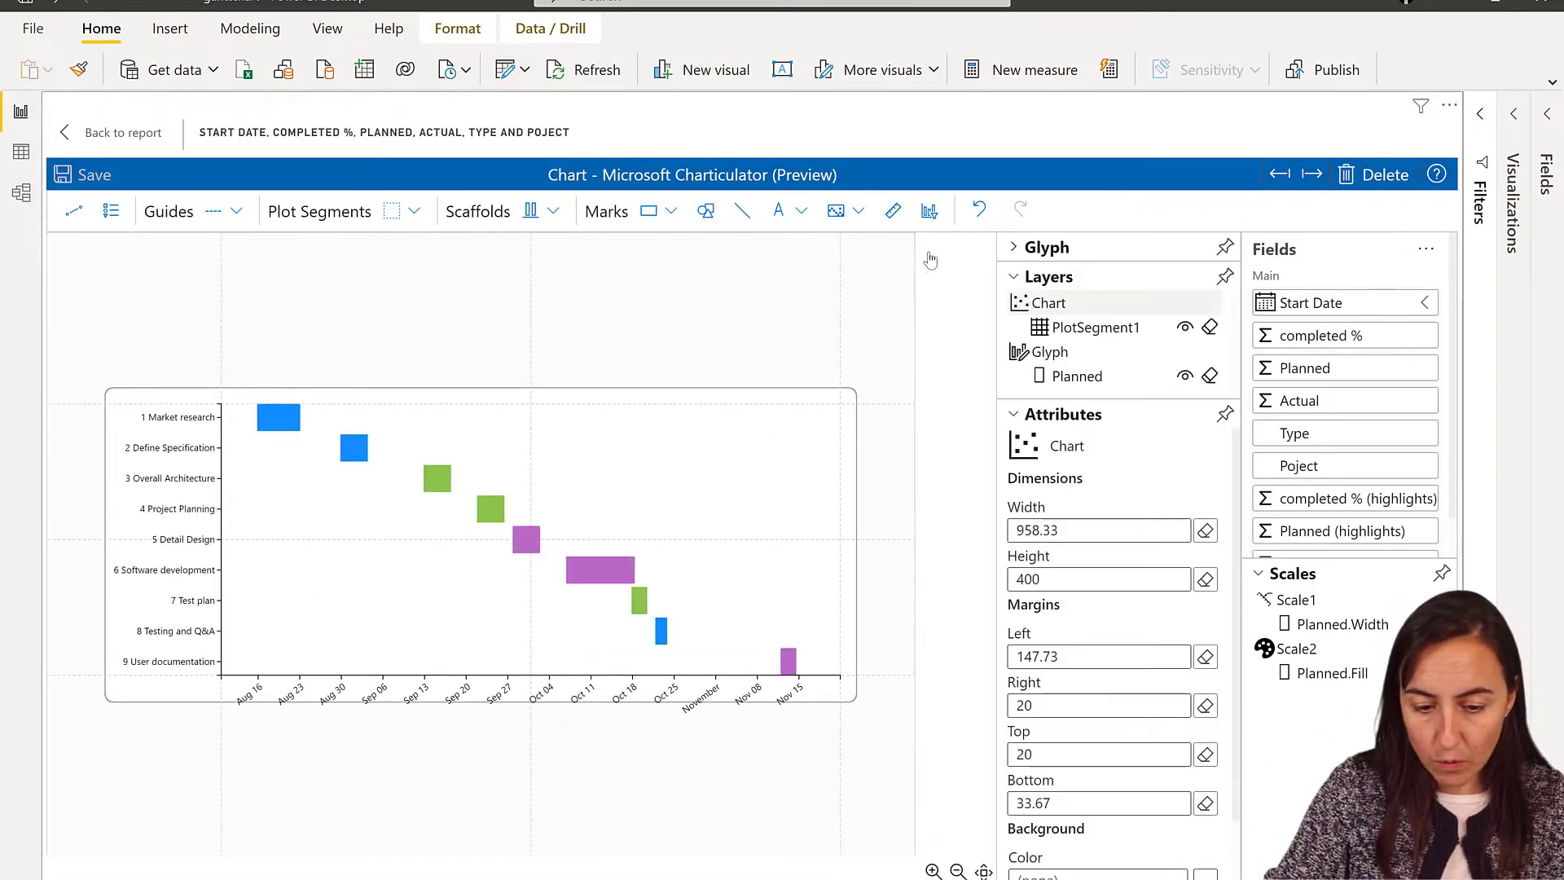
{"action": "left_click", "coordinate": [1091, 329]}
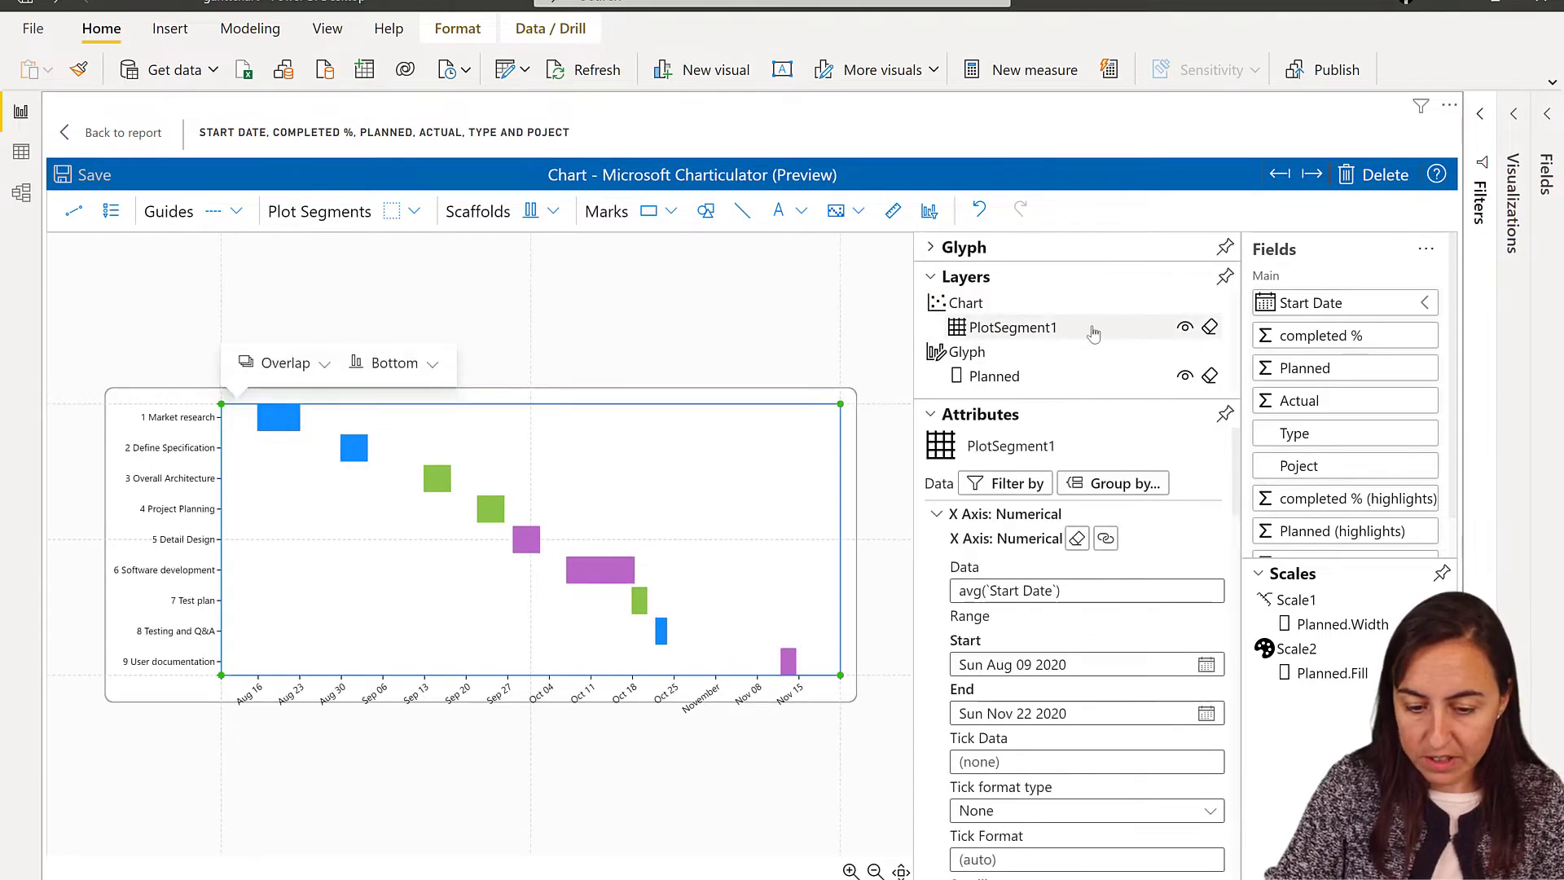
{"action": "left_click", "coordinate": [936, 514]}
{"action": "left_click", "coordinate": [937, 539]}
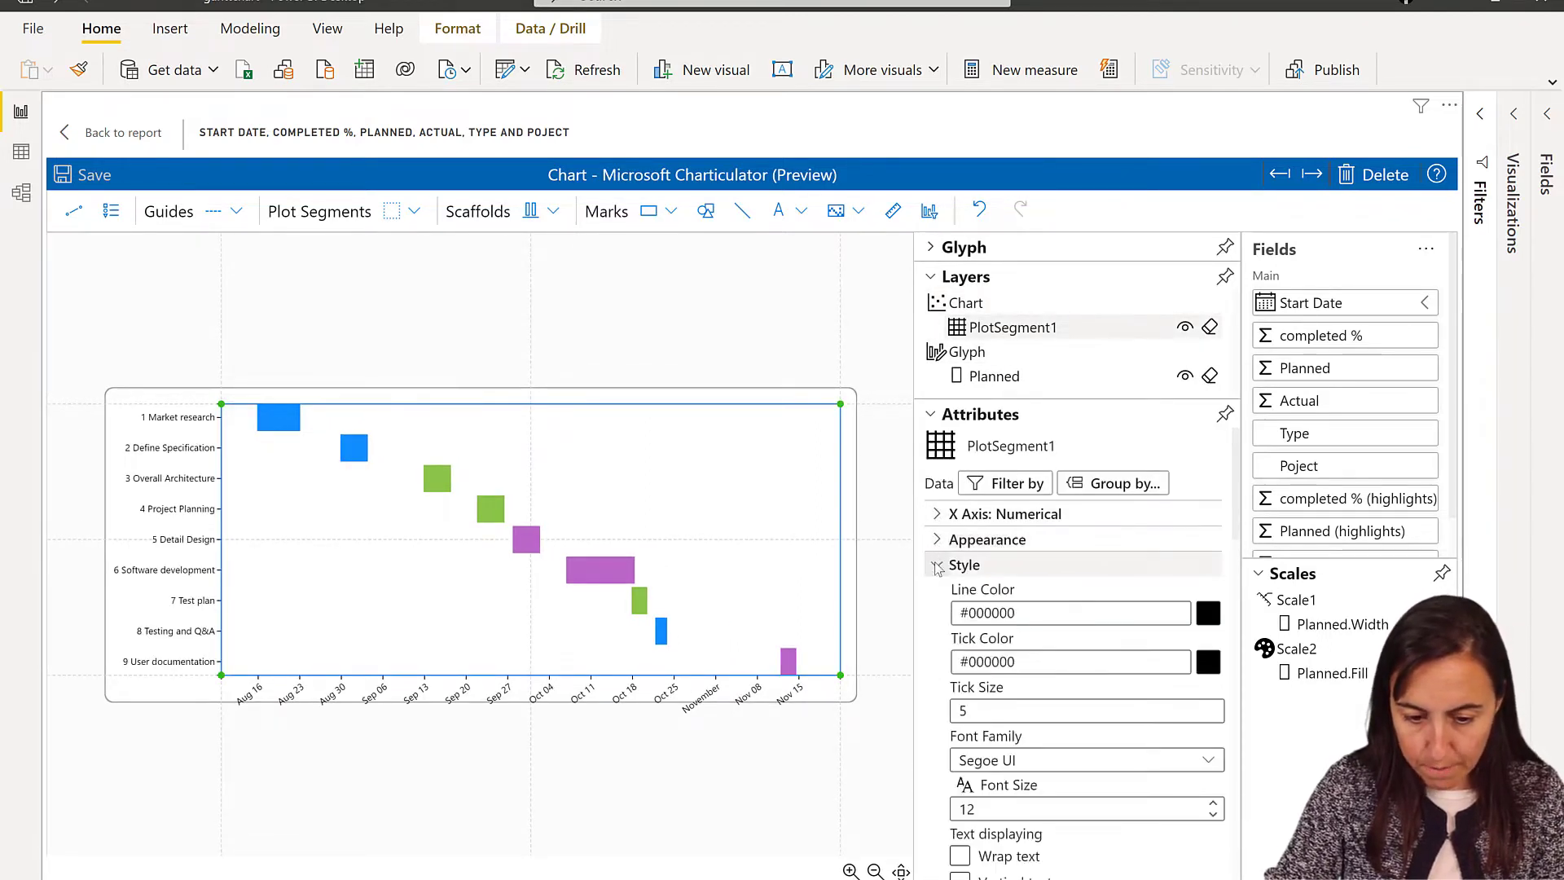
{"action": "left_click", "coordinate": [937, 565]}
{"action": "left_click", "coordinate": [936, 590]}
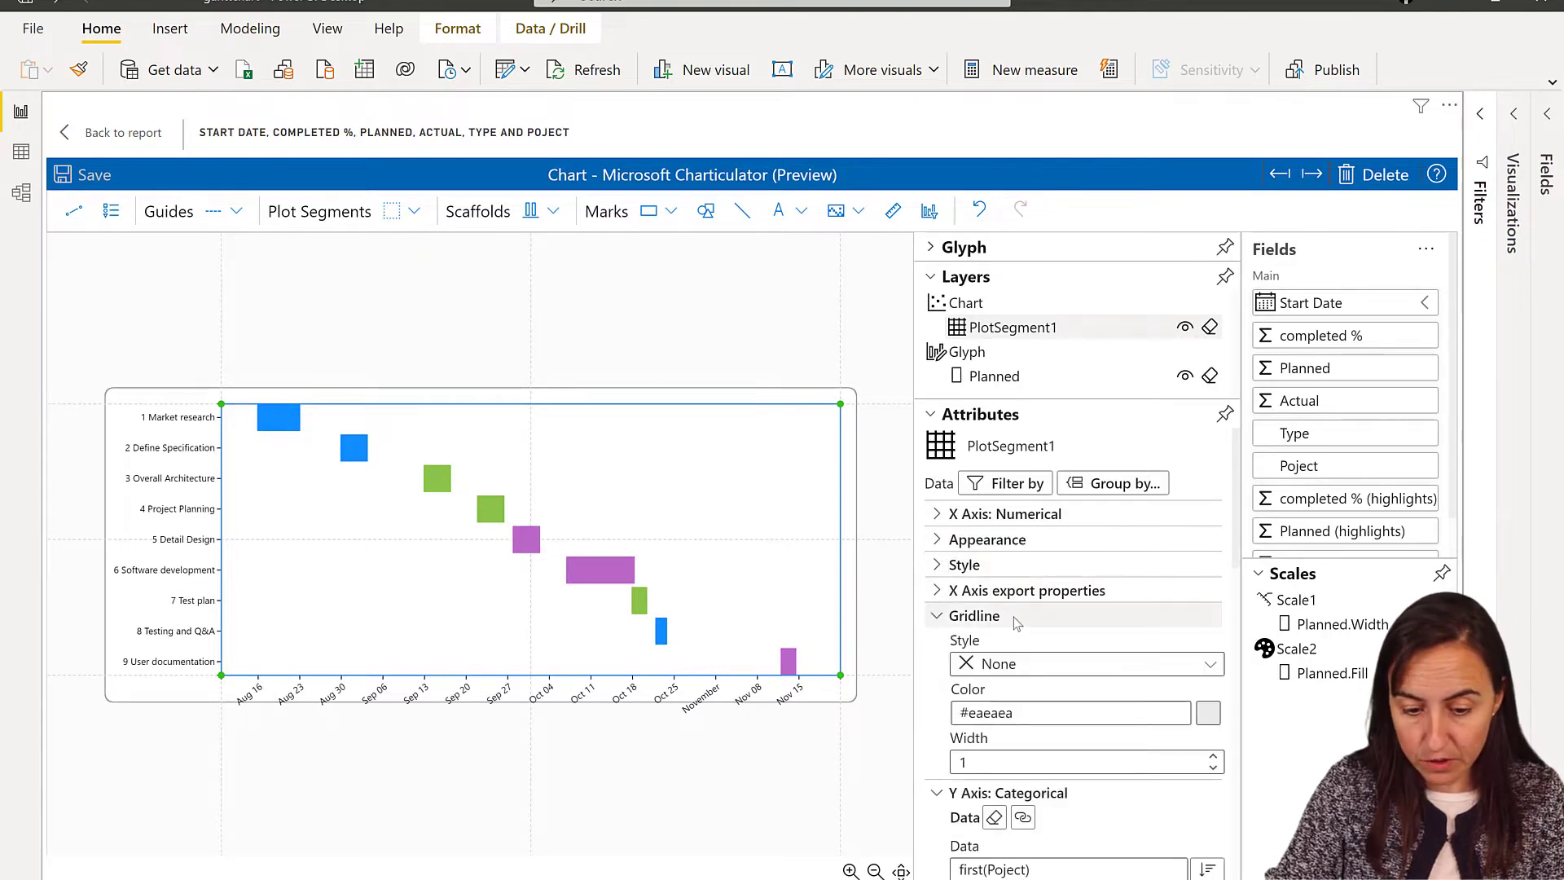
{"action": "left_click", "coordinate": [1041, 671]}
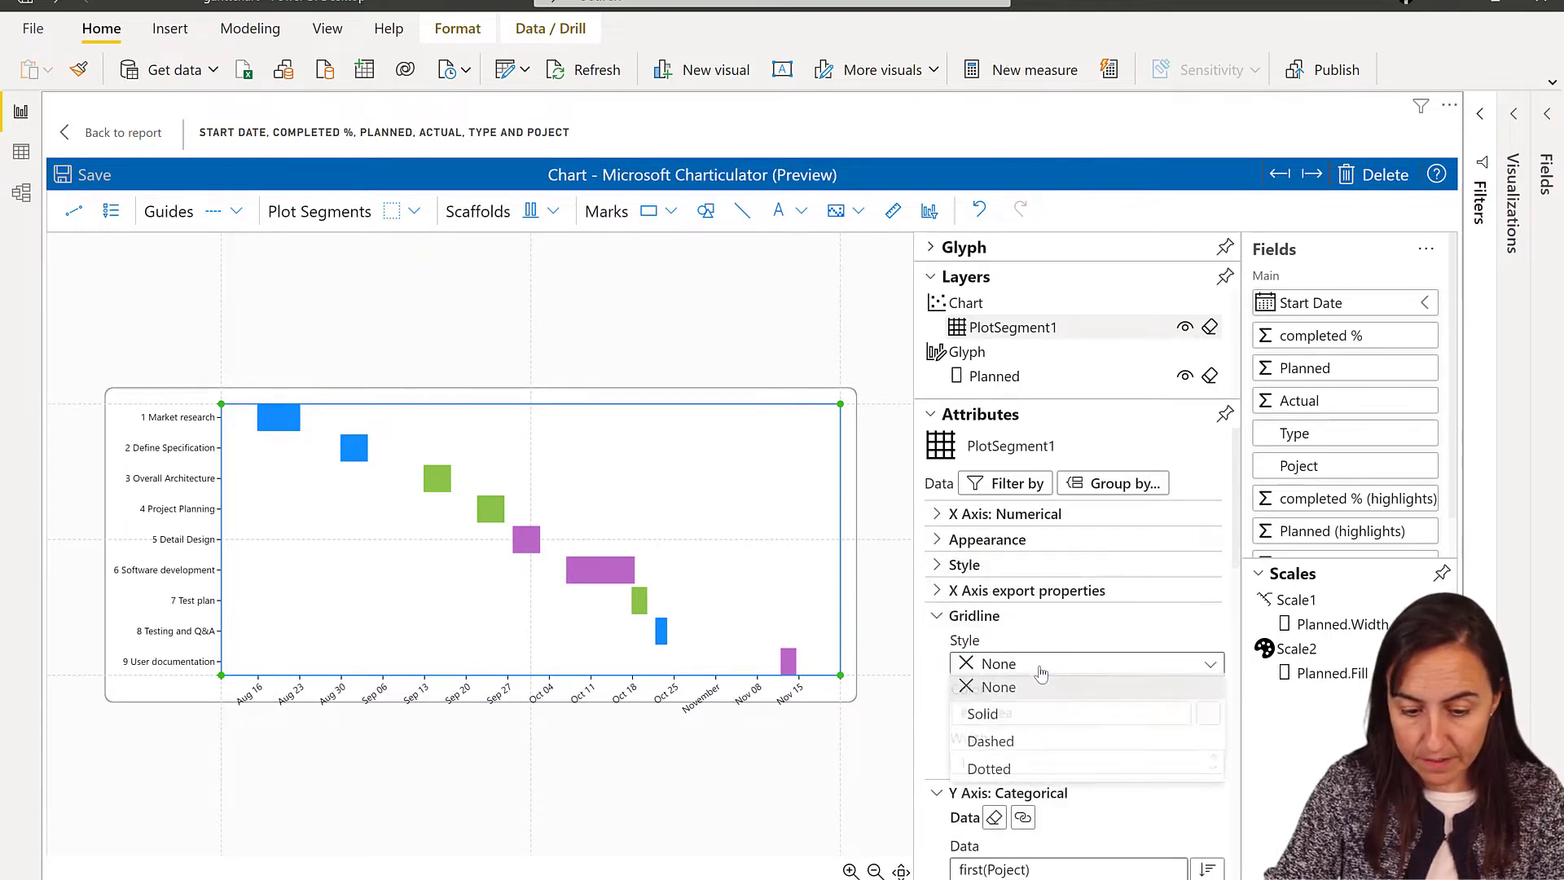
{"action": "left_click", "coordinate": [1054, 746]}
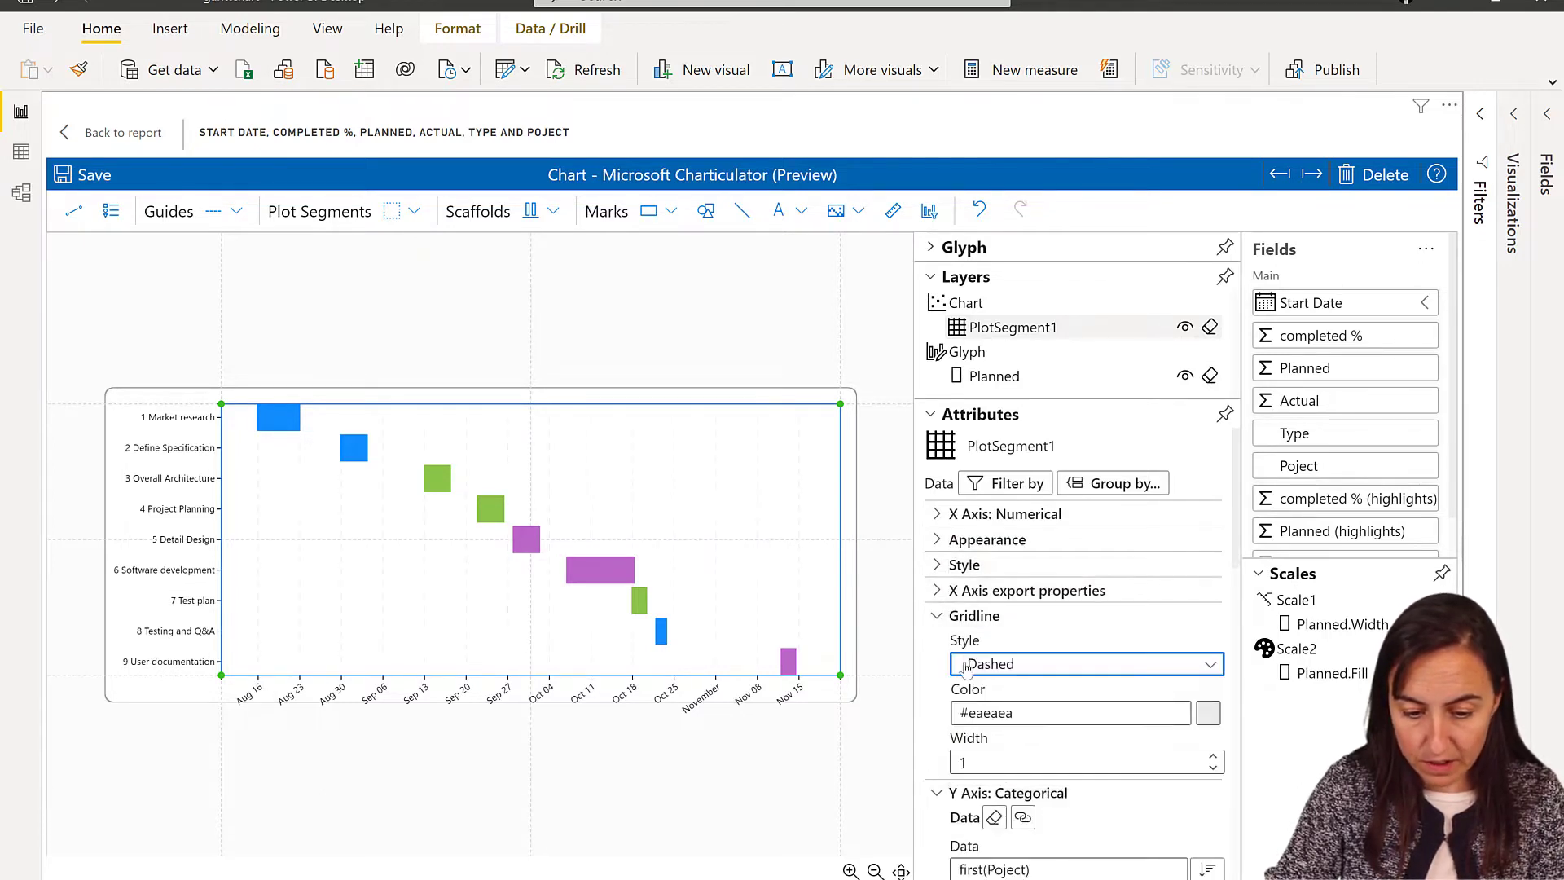
{"action": "left_click", "coordinate": [938, 616]}
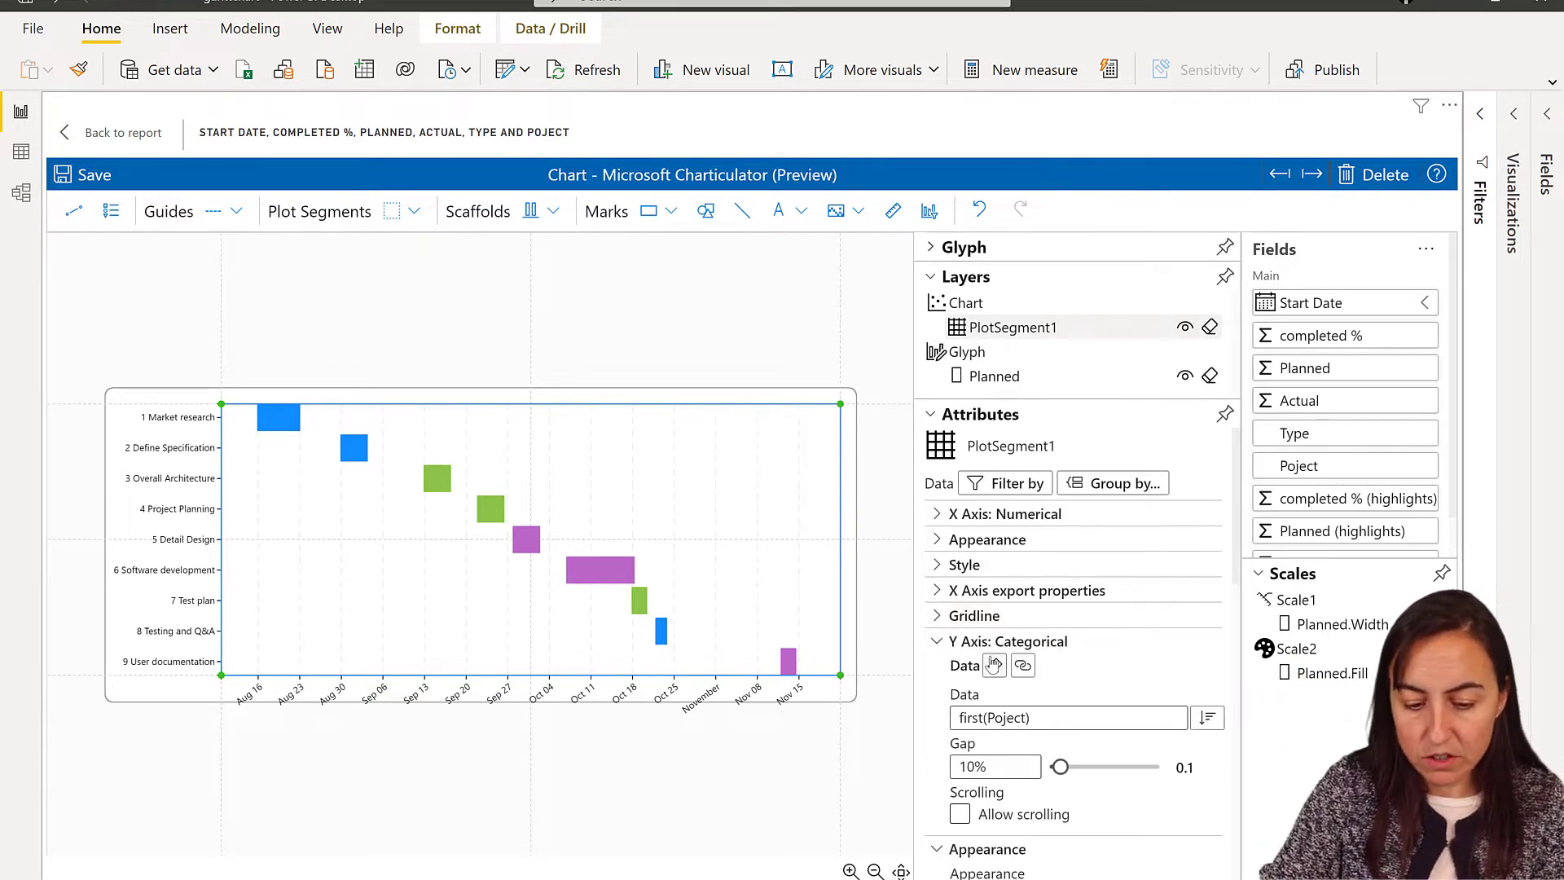
Set the Y-axis gridline style of PlotSegment1 to Dashed.
{"action": "scroll", "coordinate": [995, 665], "scroll_direction": "down", "scroll_amount": 3}
{"action": "scroll", "coordinate": [978, 603], "scroll_direction": "up", "scroll_amount": 1}
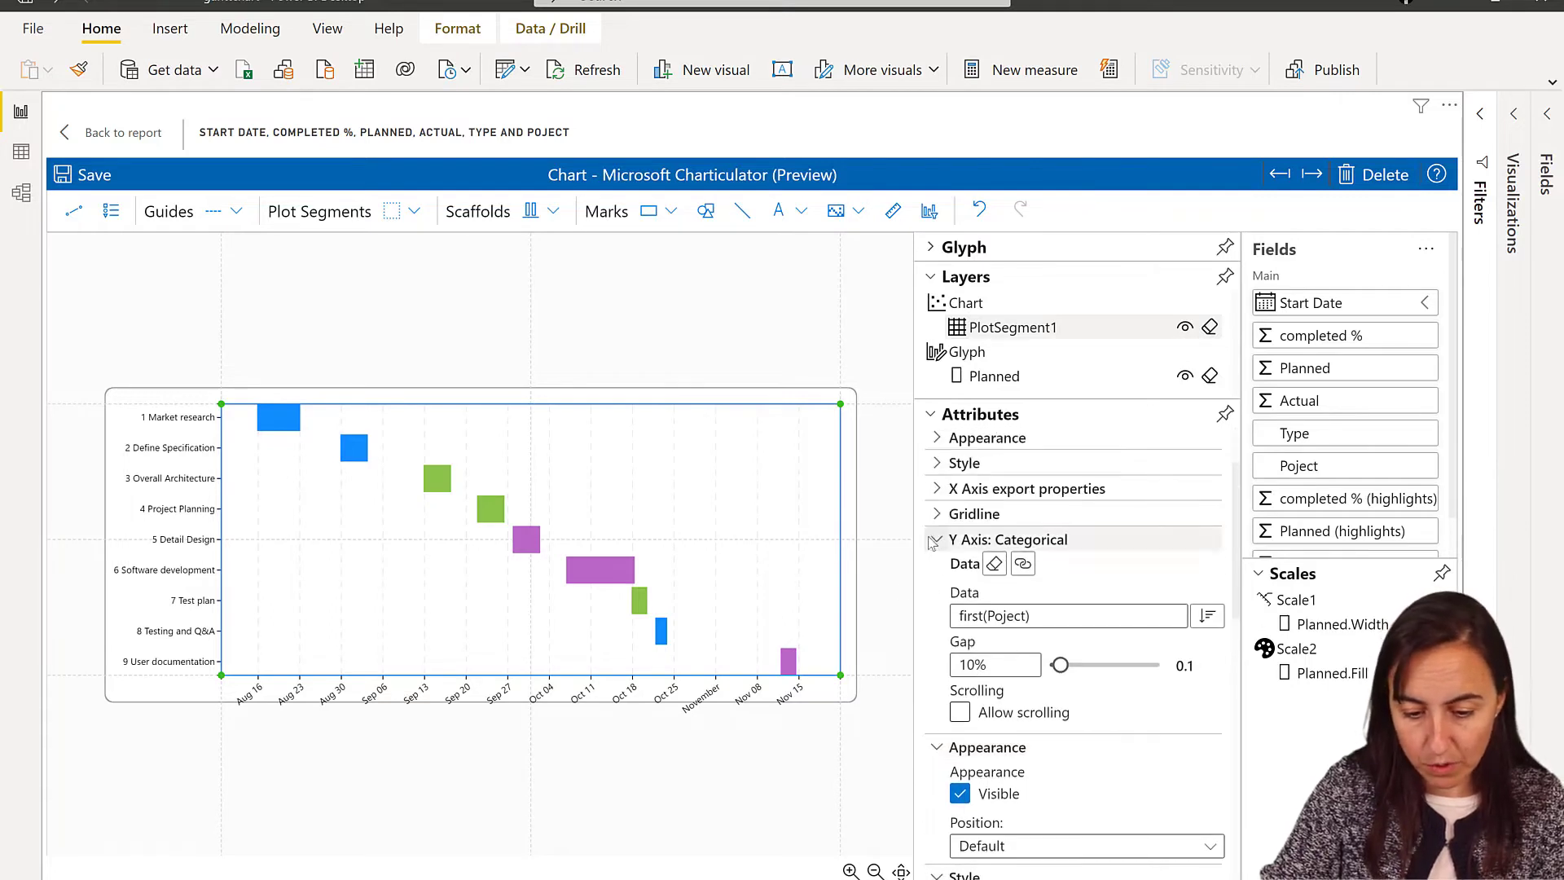
{"action": "left_click", "coordinate": [938, 541]}
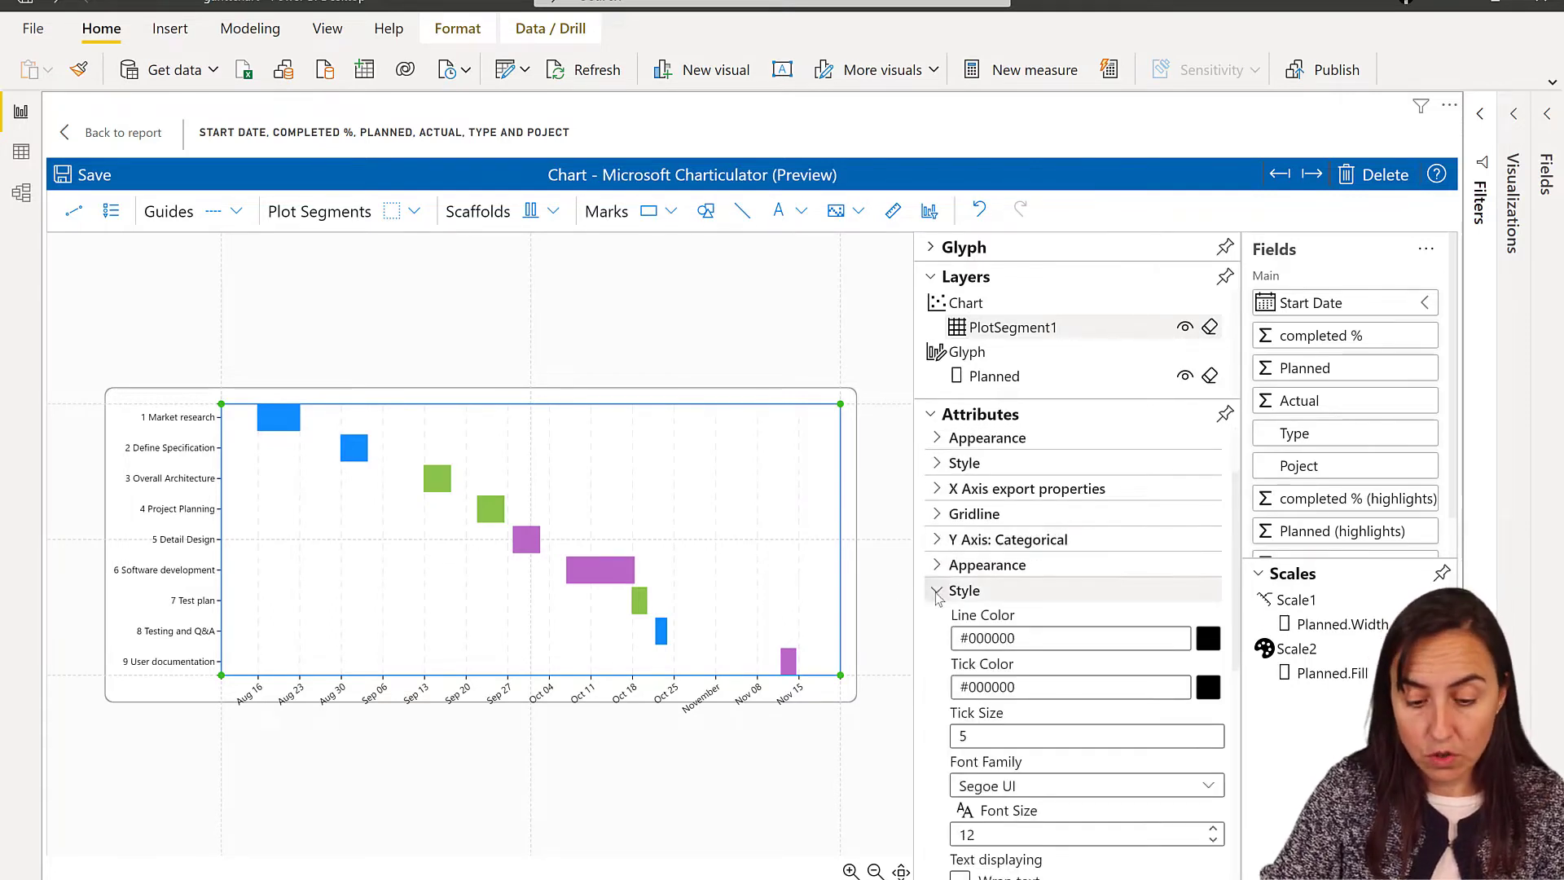
{"action": "left_click", "coordinate": [938, 589]}
{"action": "left_click", "coordinate": [939, 617]}
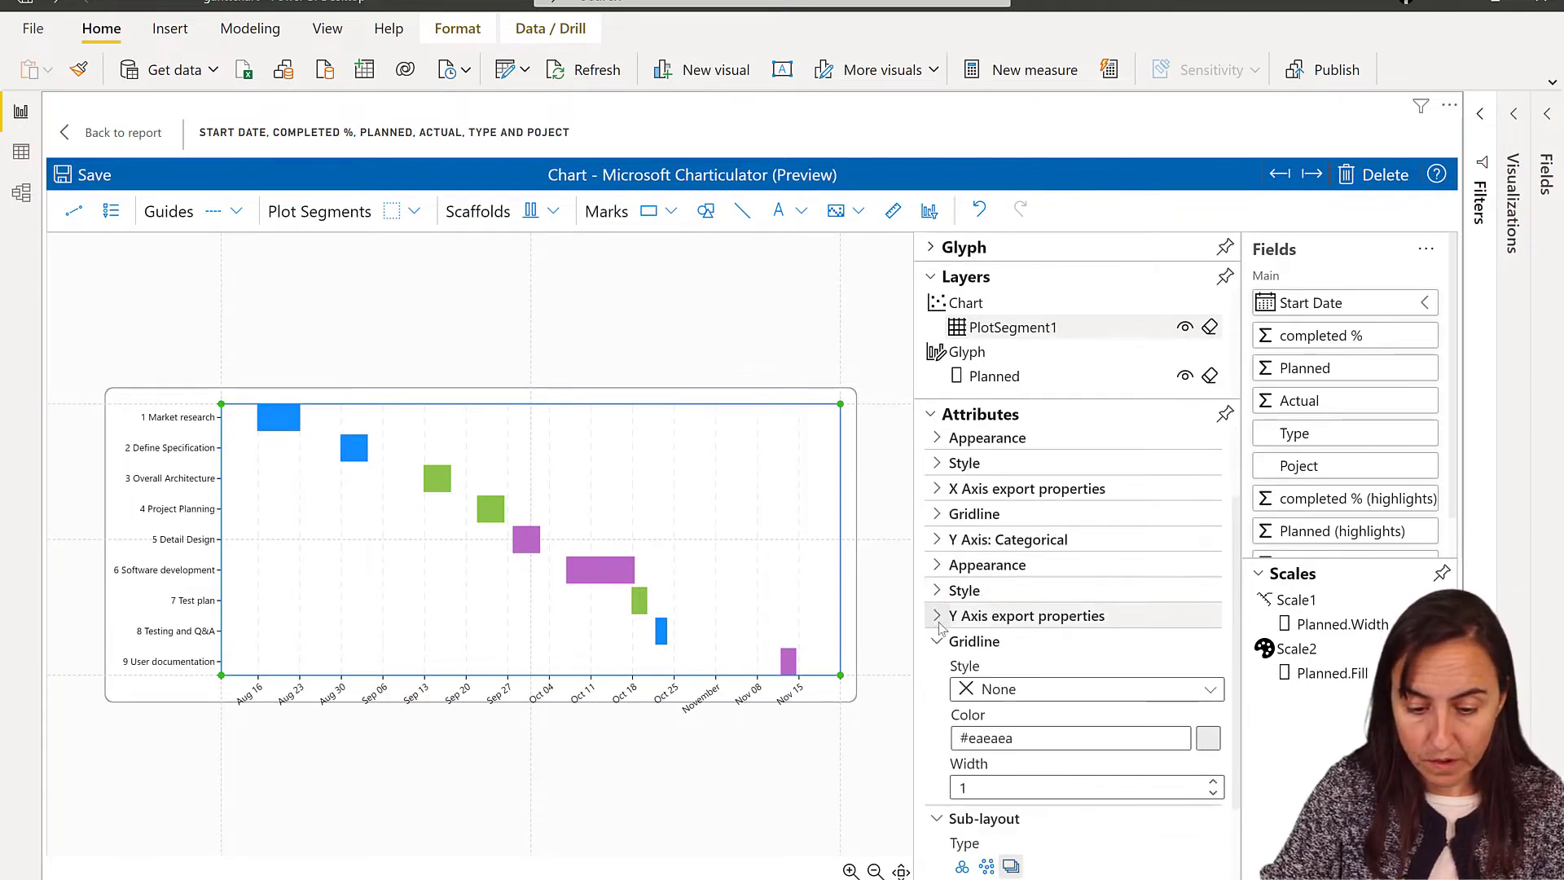
{"action": "left_click", "coordinate": [1007, 690]}
{"action": "left_click", "coordinate": [1010, 774]}
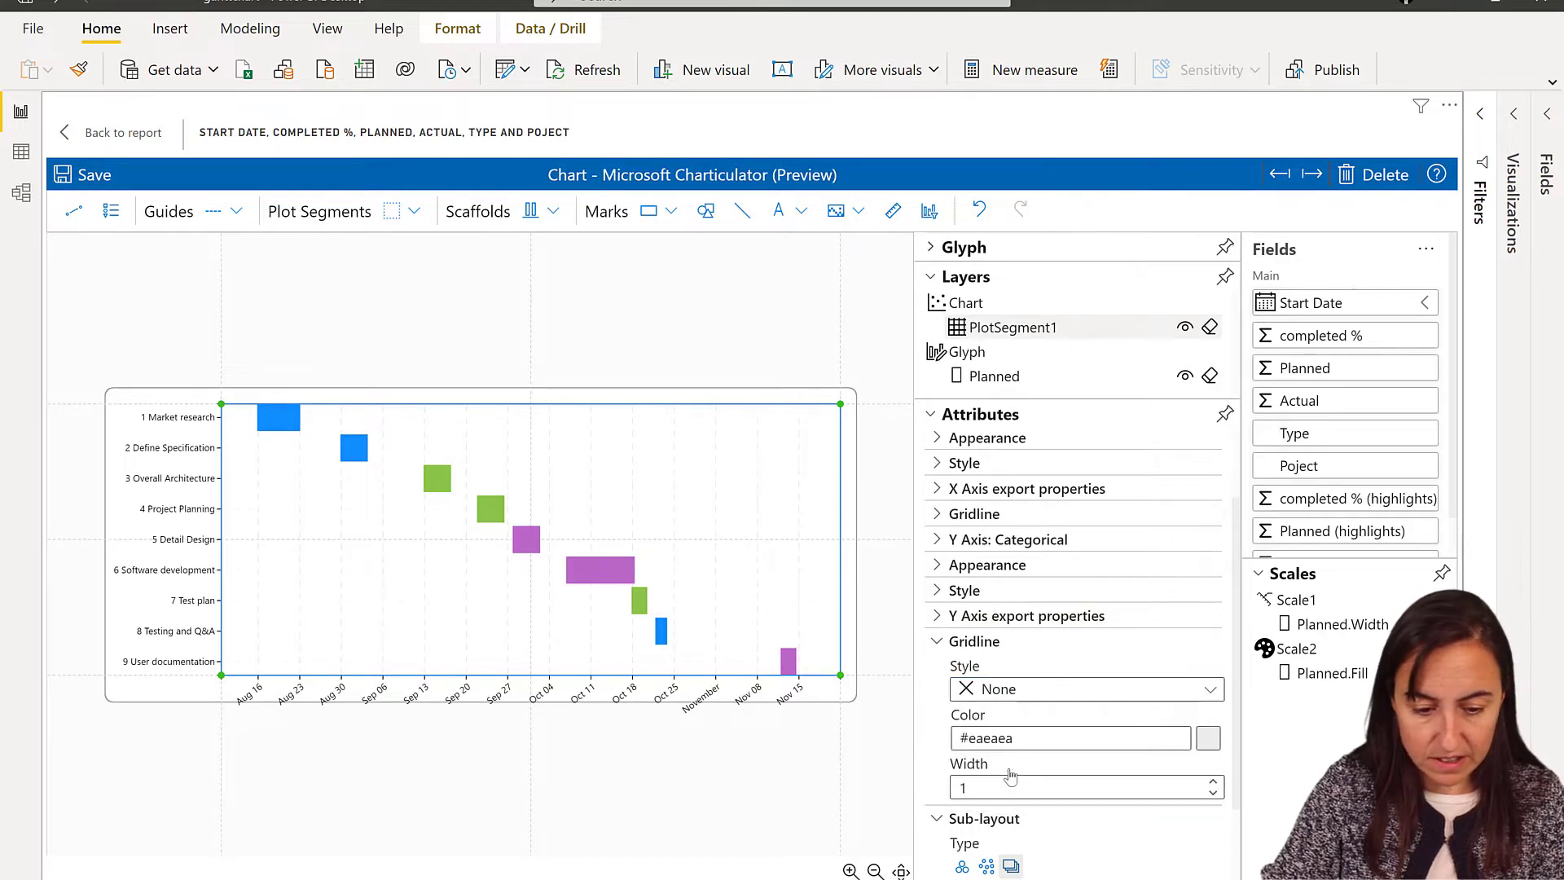
Save the chart changes and return to the report.
{"action": "left_click", "coordinate": [87, 179]}
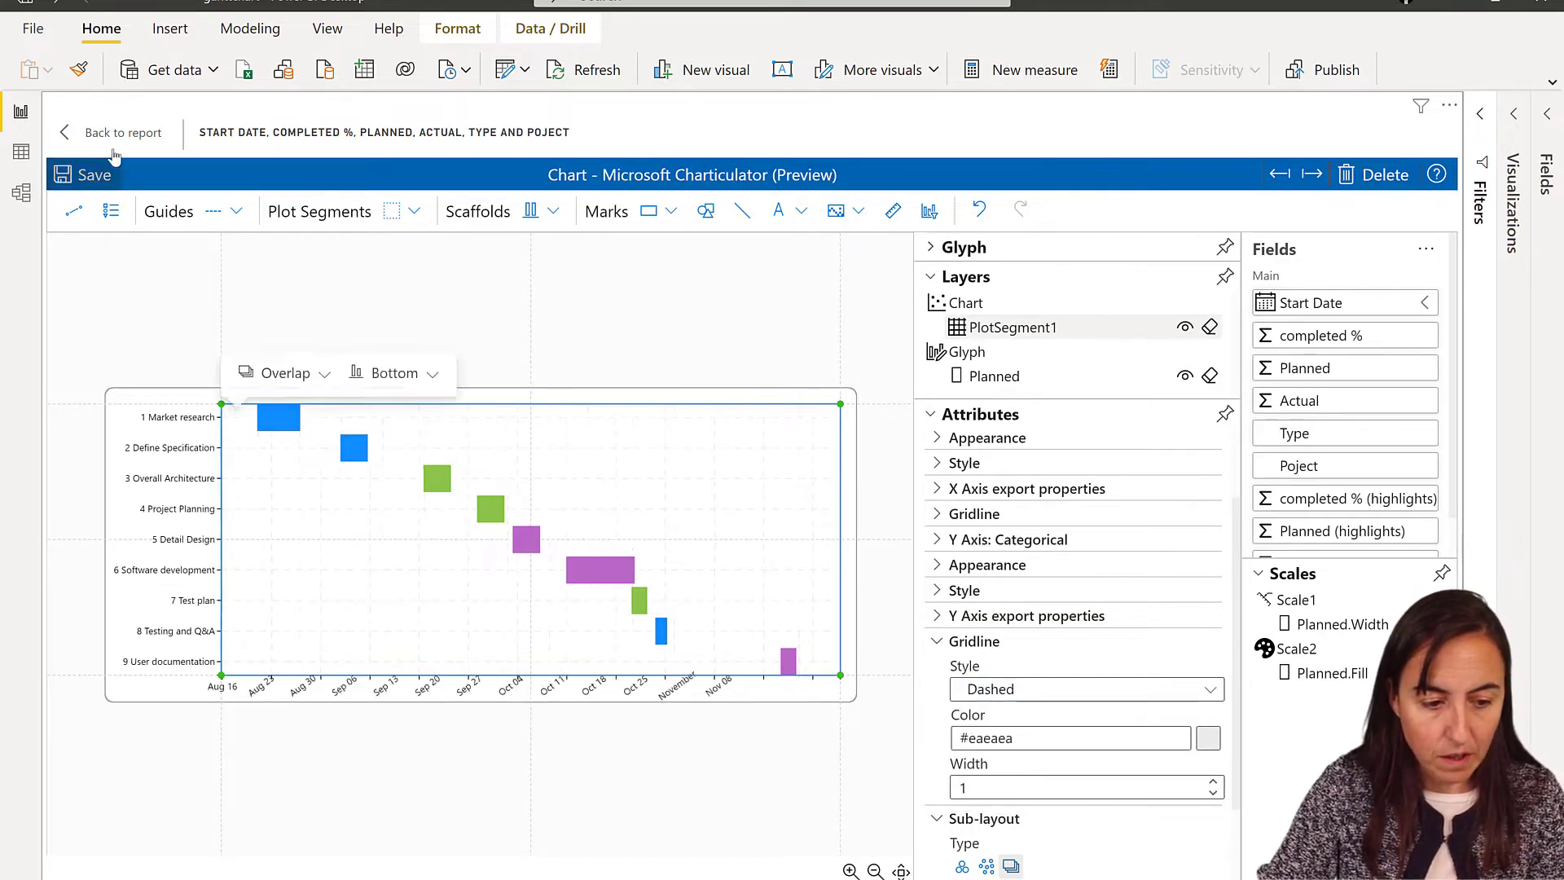
{"action": "left_click", "coordinate": [105, 132]}
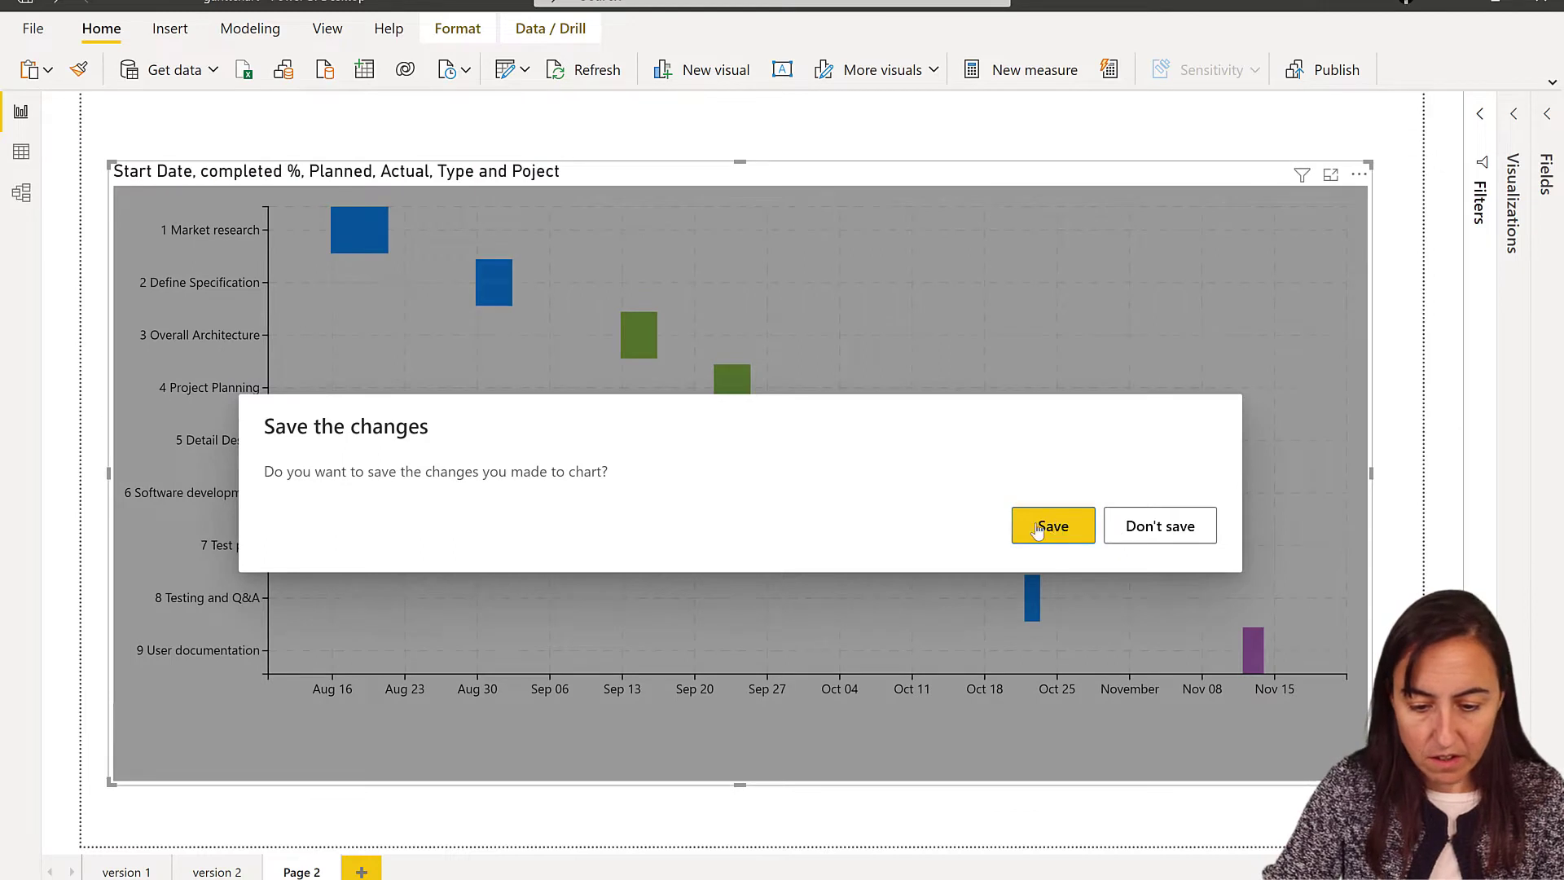
{"action": "left_click", "coordinate": [1059, 529]}
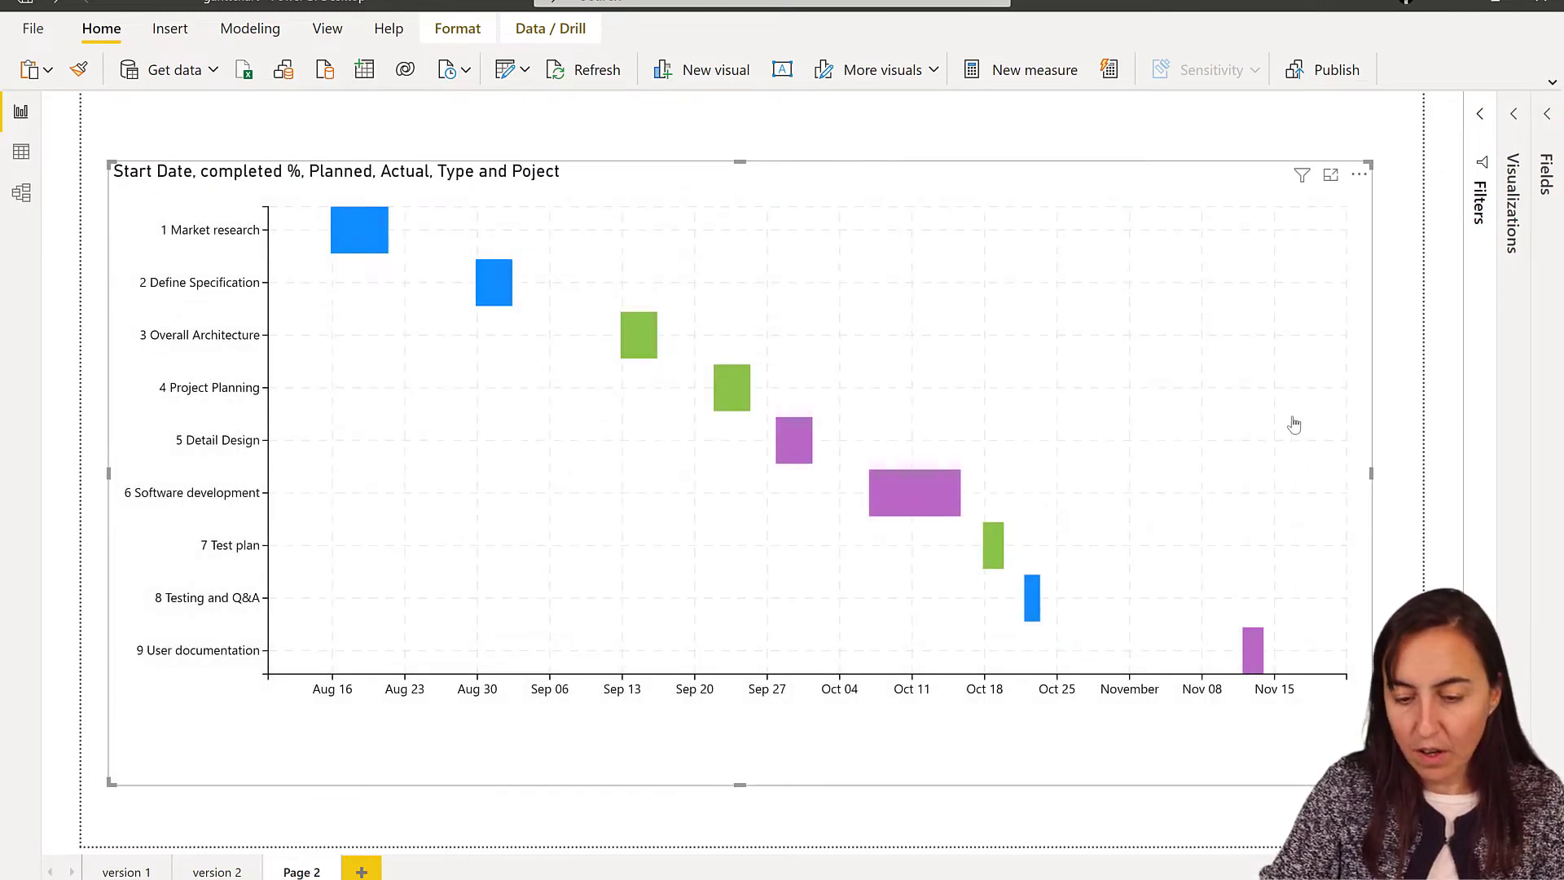
Reopen the chart for editing and round the Planned rectangle's corners, setting Round X to 4 and adding a Round Y radius.
{"action": "left_click", "coordinate": [1359, 174]}
{"action": "left_click", "coordinate": [1382, 200]}
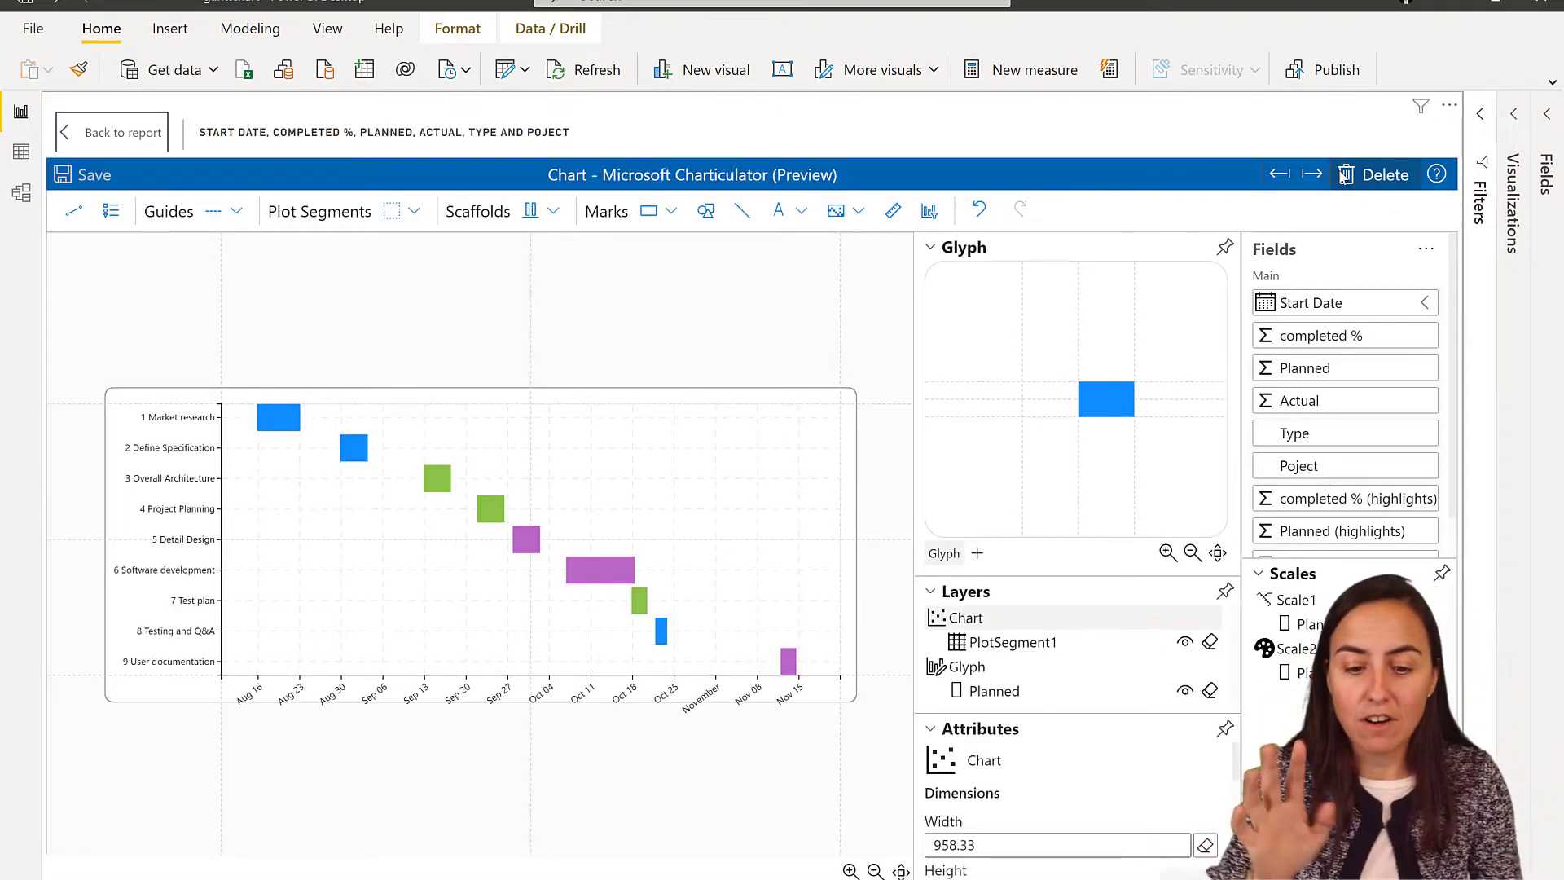
{"action": "left_click", "coordinate": [930, 248]}
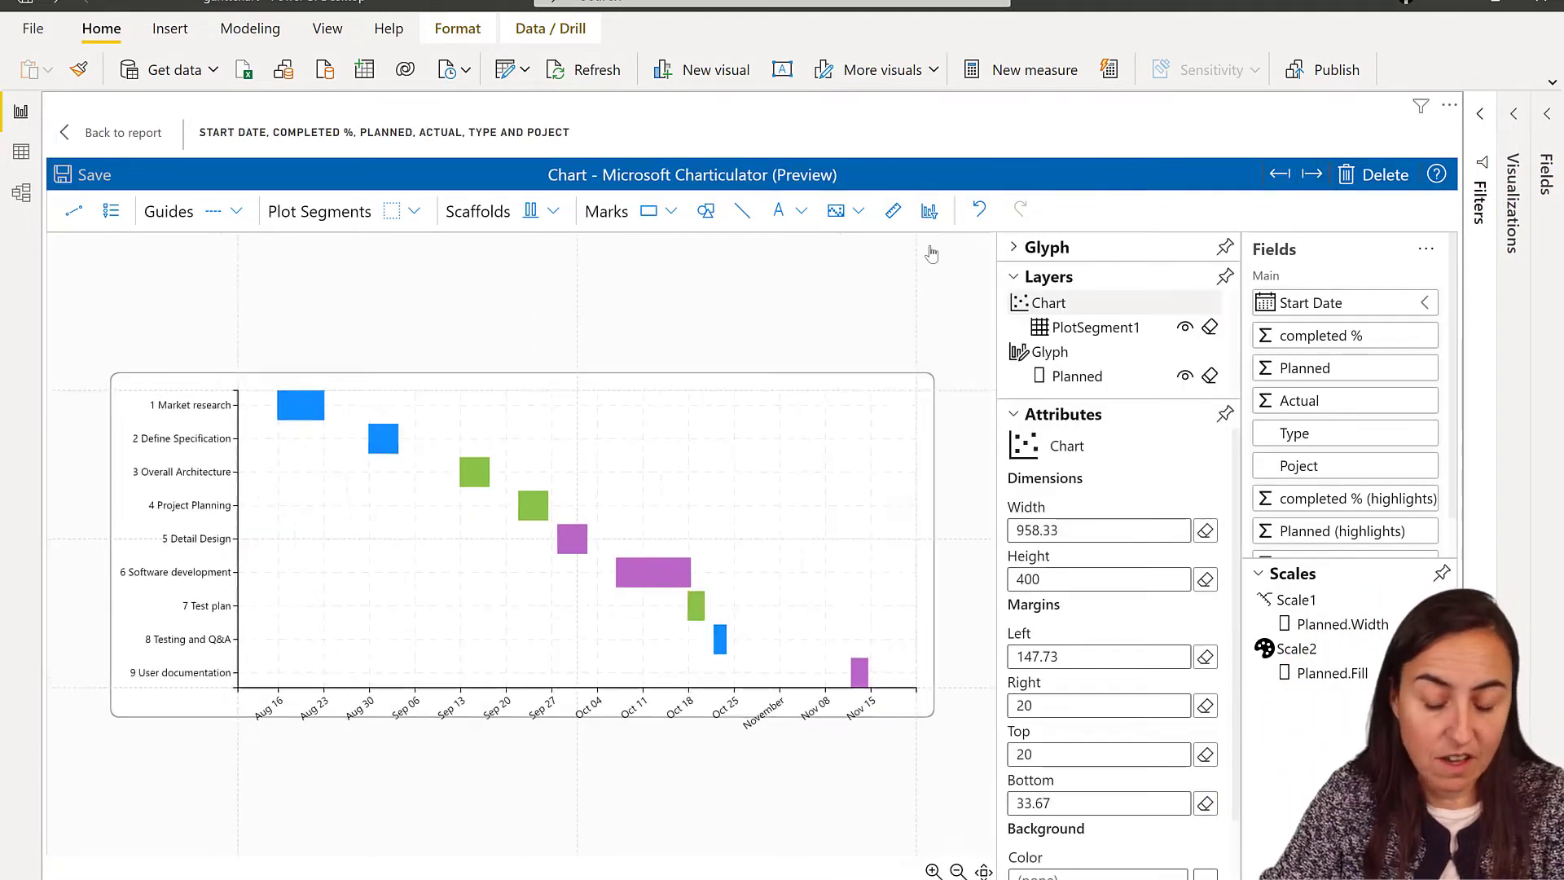
{"action": "left_click", "coordinate": [1083, 377]}
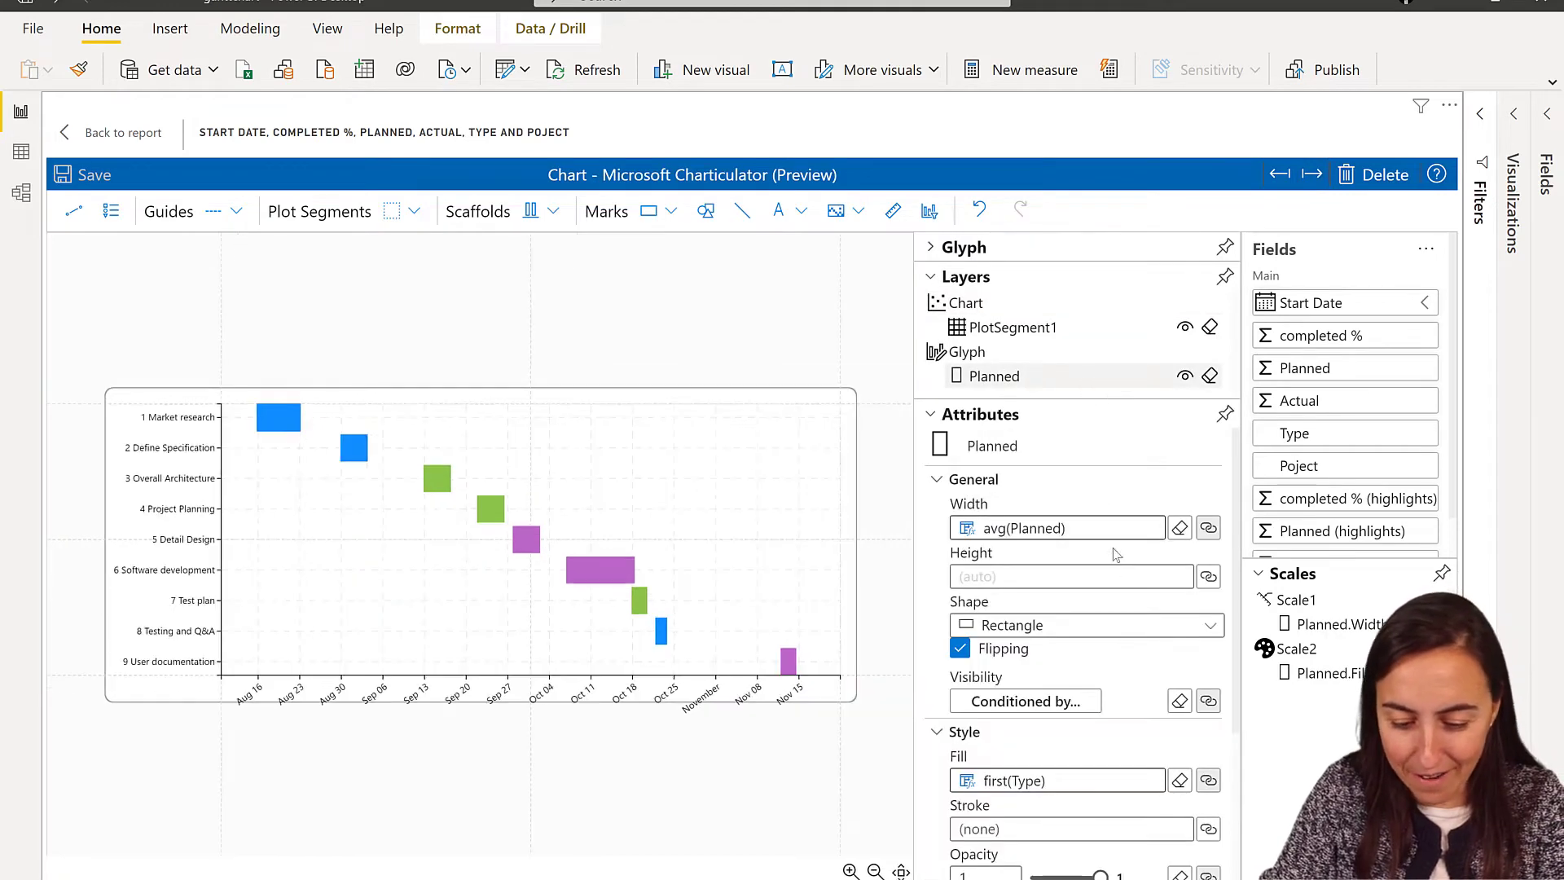
{"action": "scroll", "coordinate": [1076, 619], "scroll_direction": "down", "scroll_amount": 3}
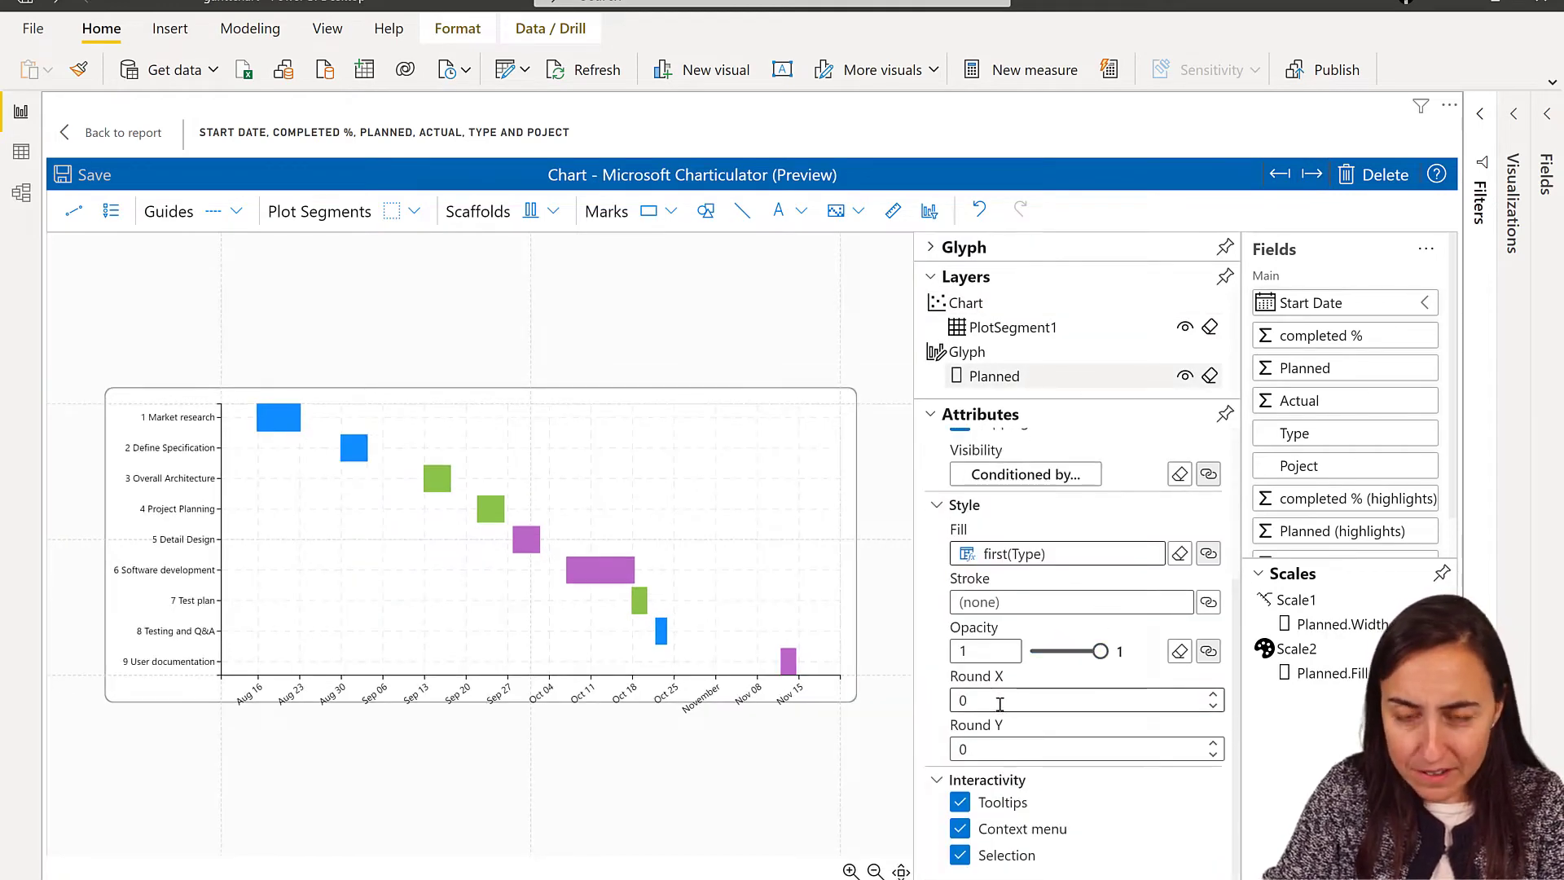
{"action": "left_click", "coordinate": [972, 704]}
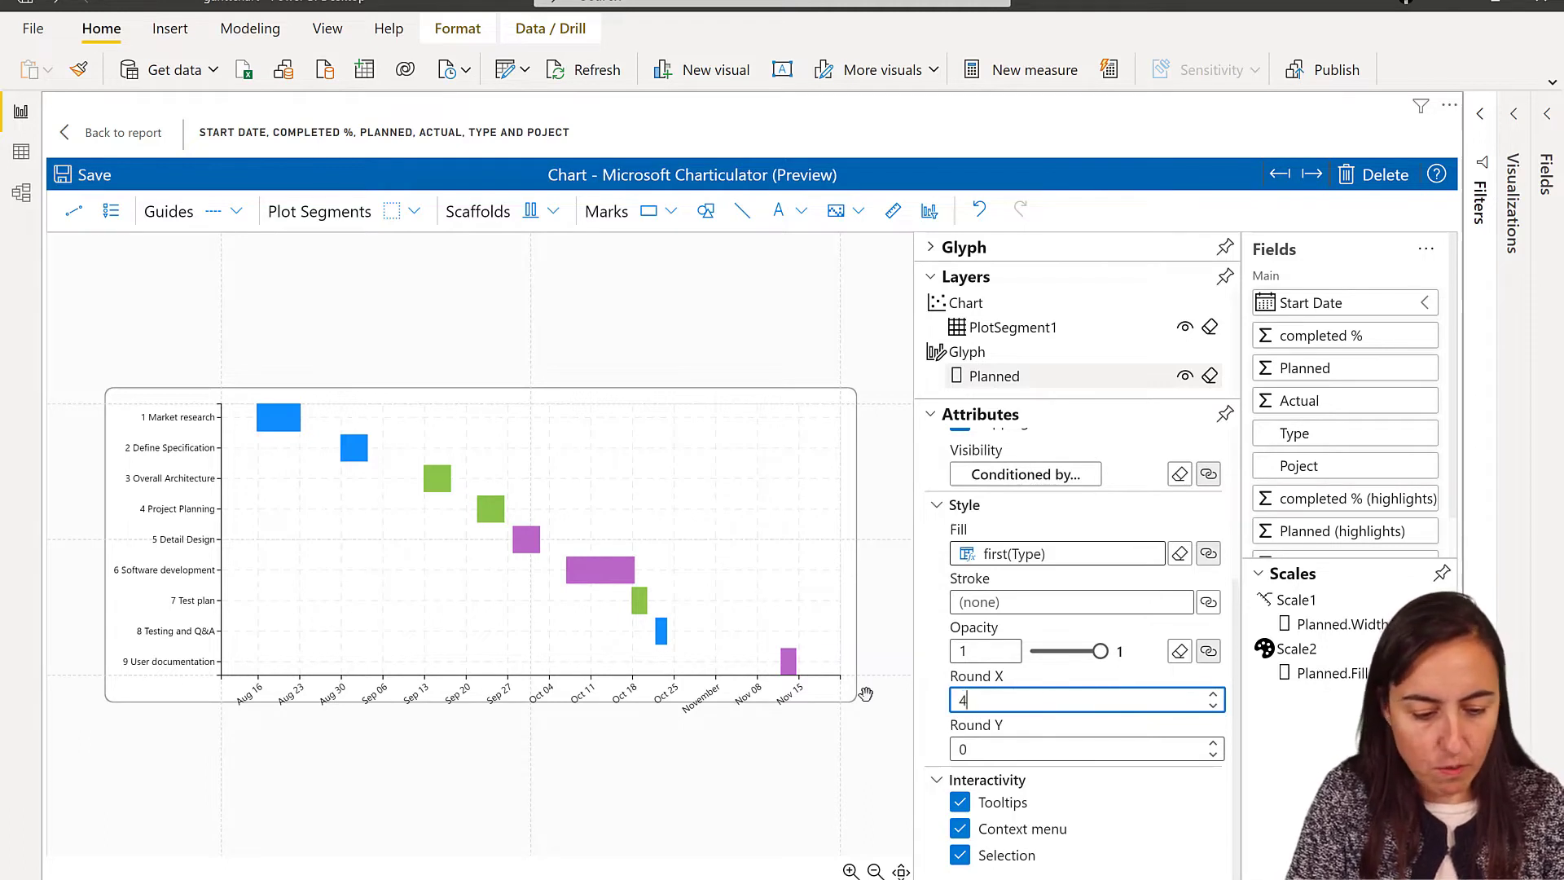
{"action": "key", "text": "Return"}
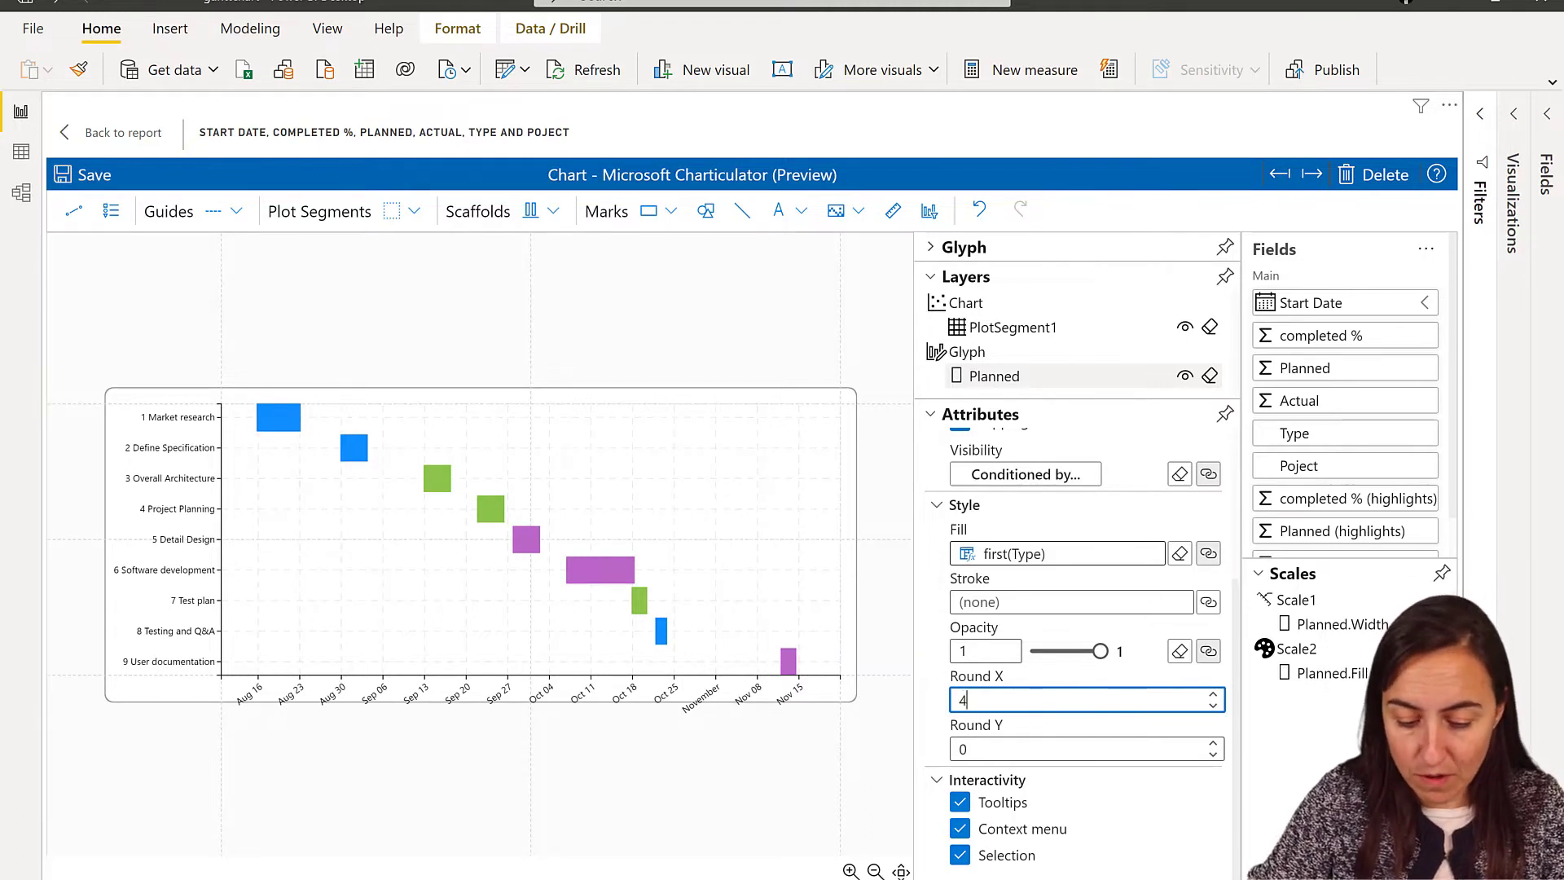
{"action": "left_click", "coordinate": [1003, 750]}
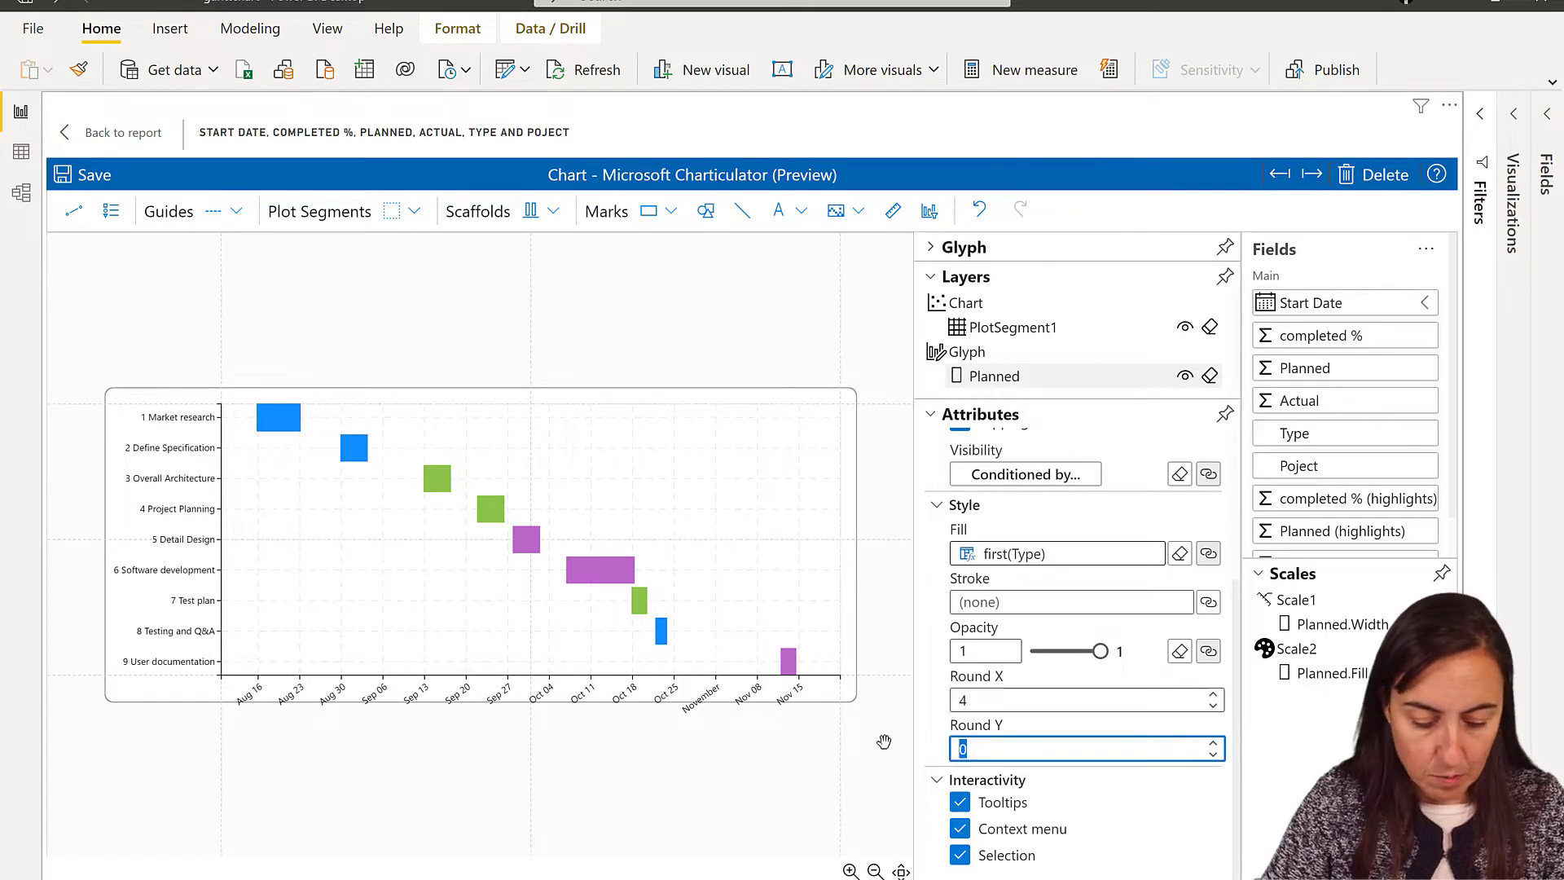
{"action": "left_click", "coordinate": [582, 363]}
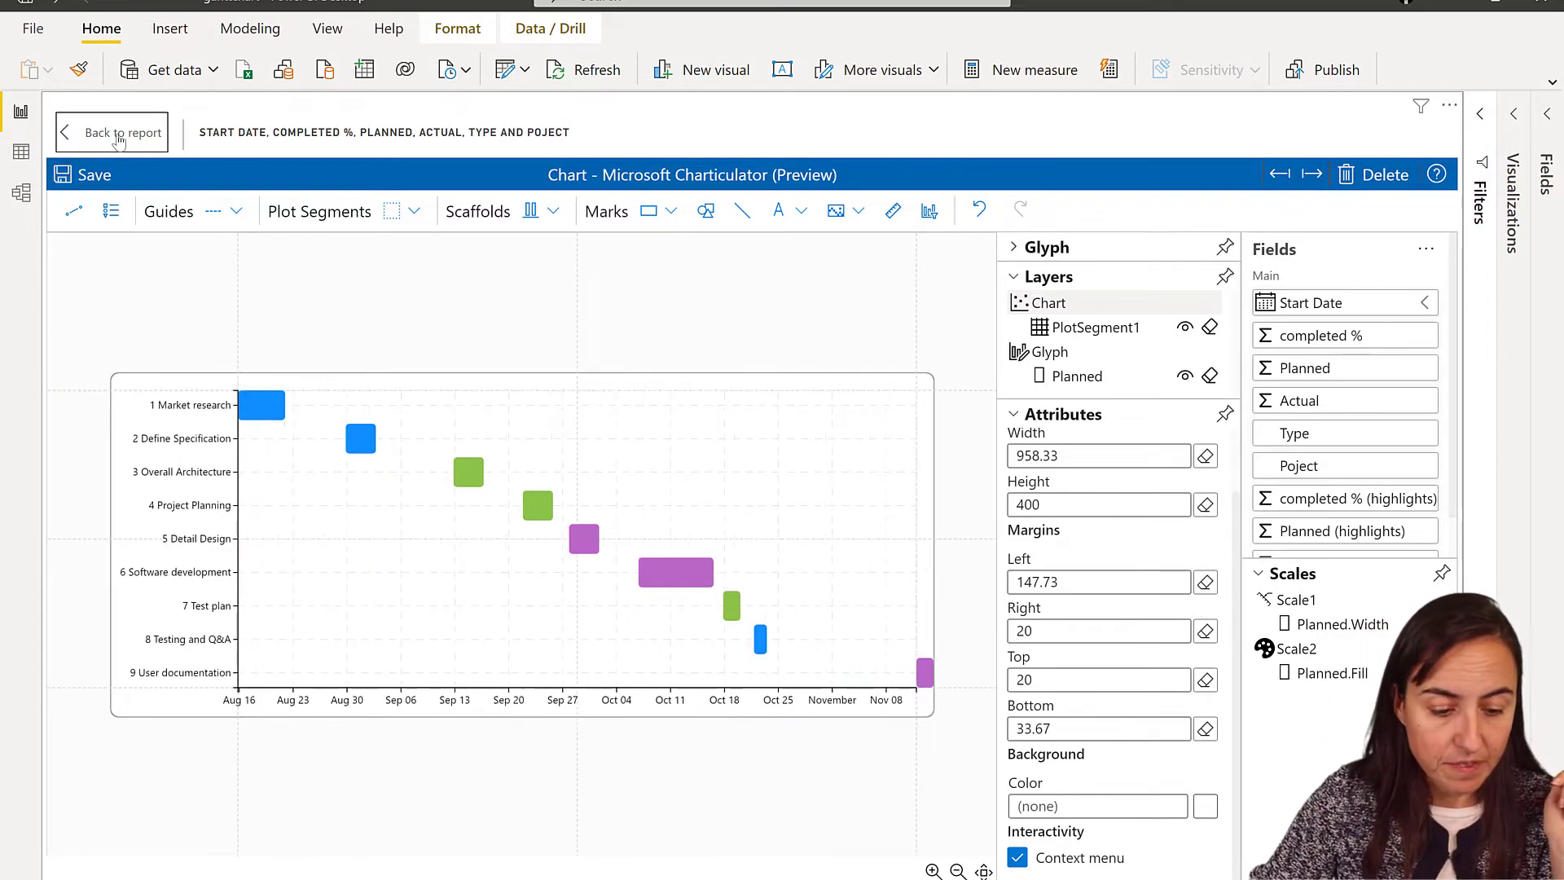
Save the chart changes back to the report and check the finished Gantt chart on the version 1 page.
{"action": "left_click", "coordinate": [106, 132]}
{"action": "left_click", "coordinate": [1049, 525]}
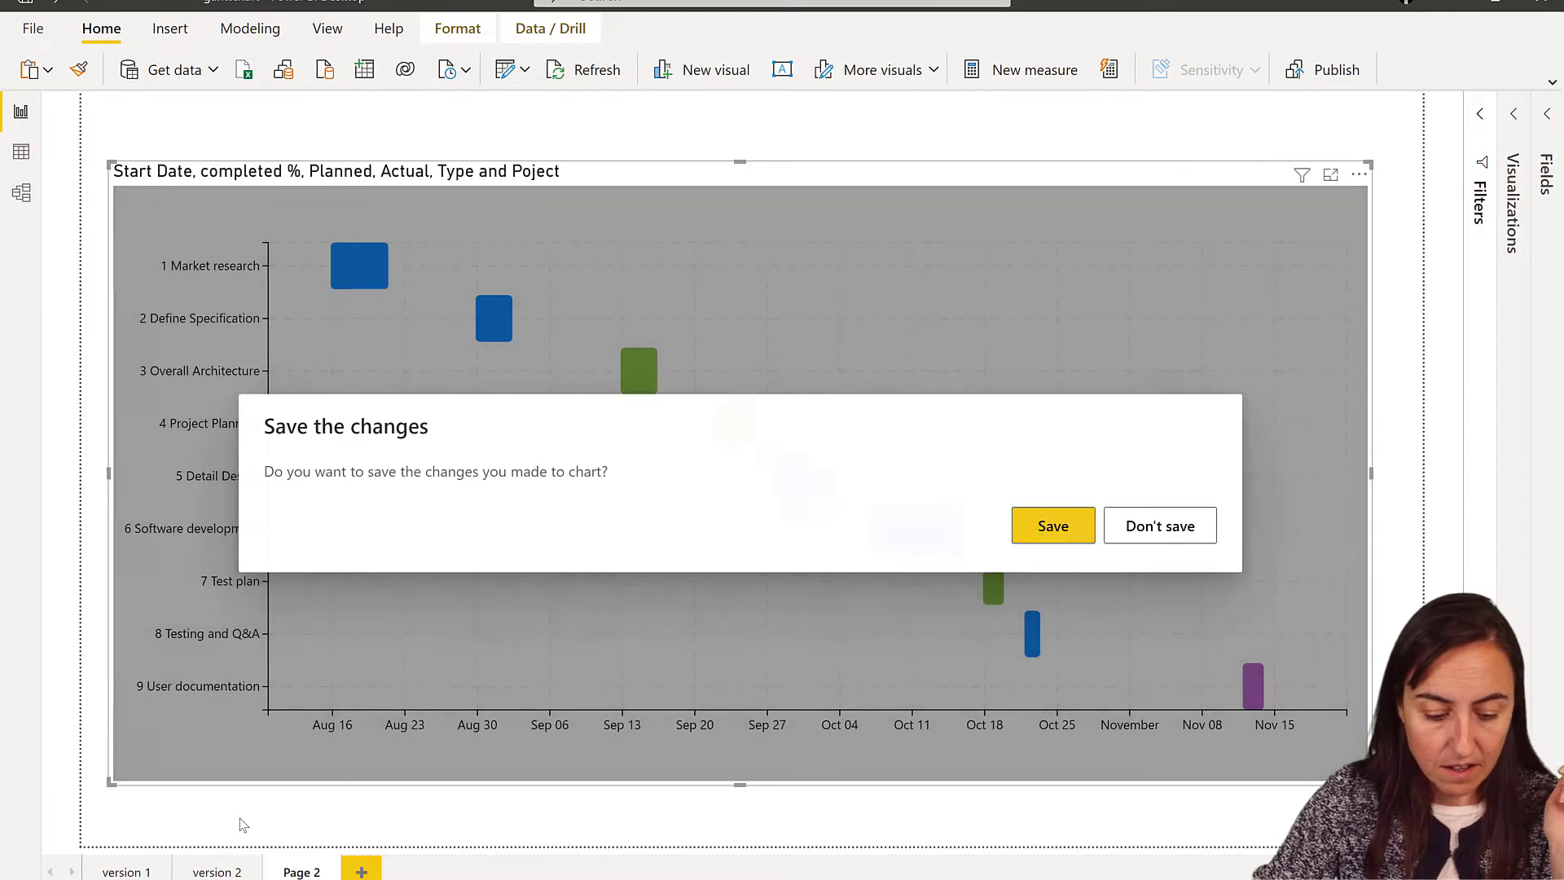
{"action": "left_click", "coordinate": [114, 872]}
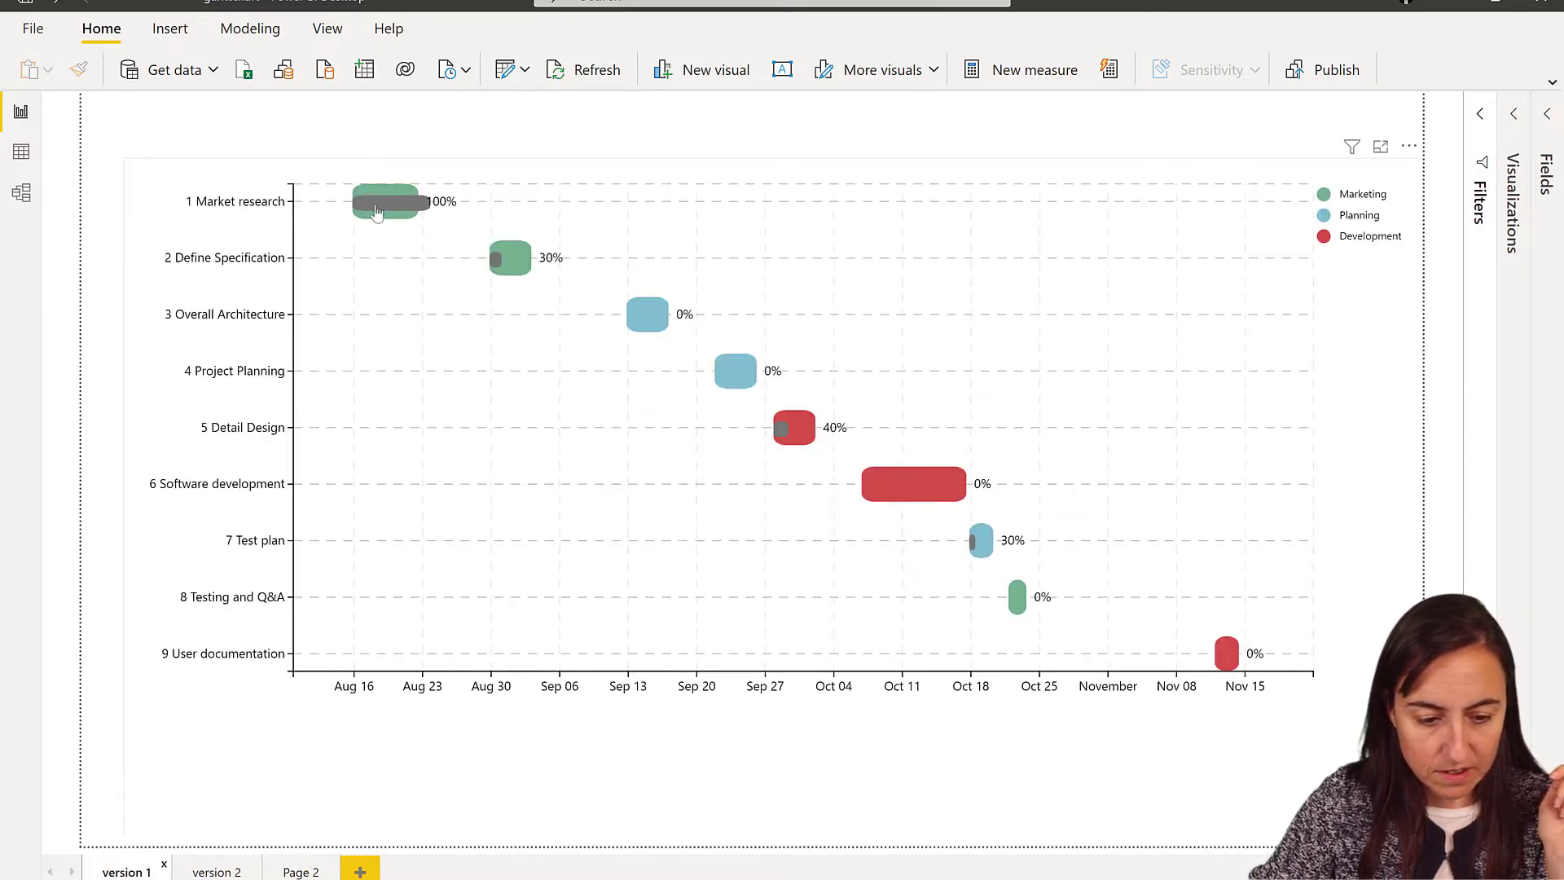
{"action": "left_click", "coordinate": [329, 873]}
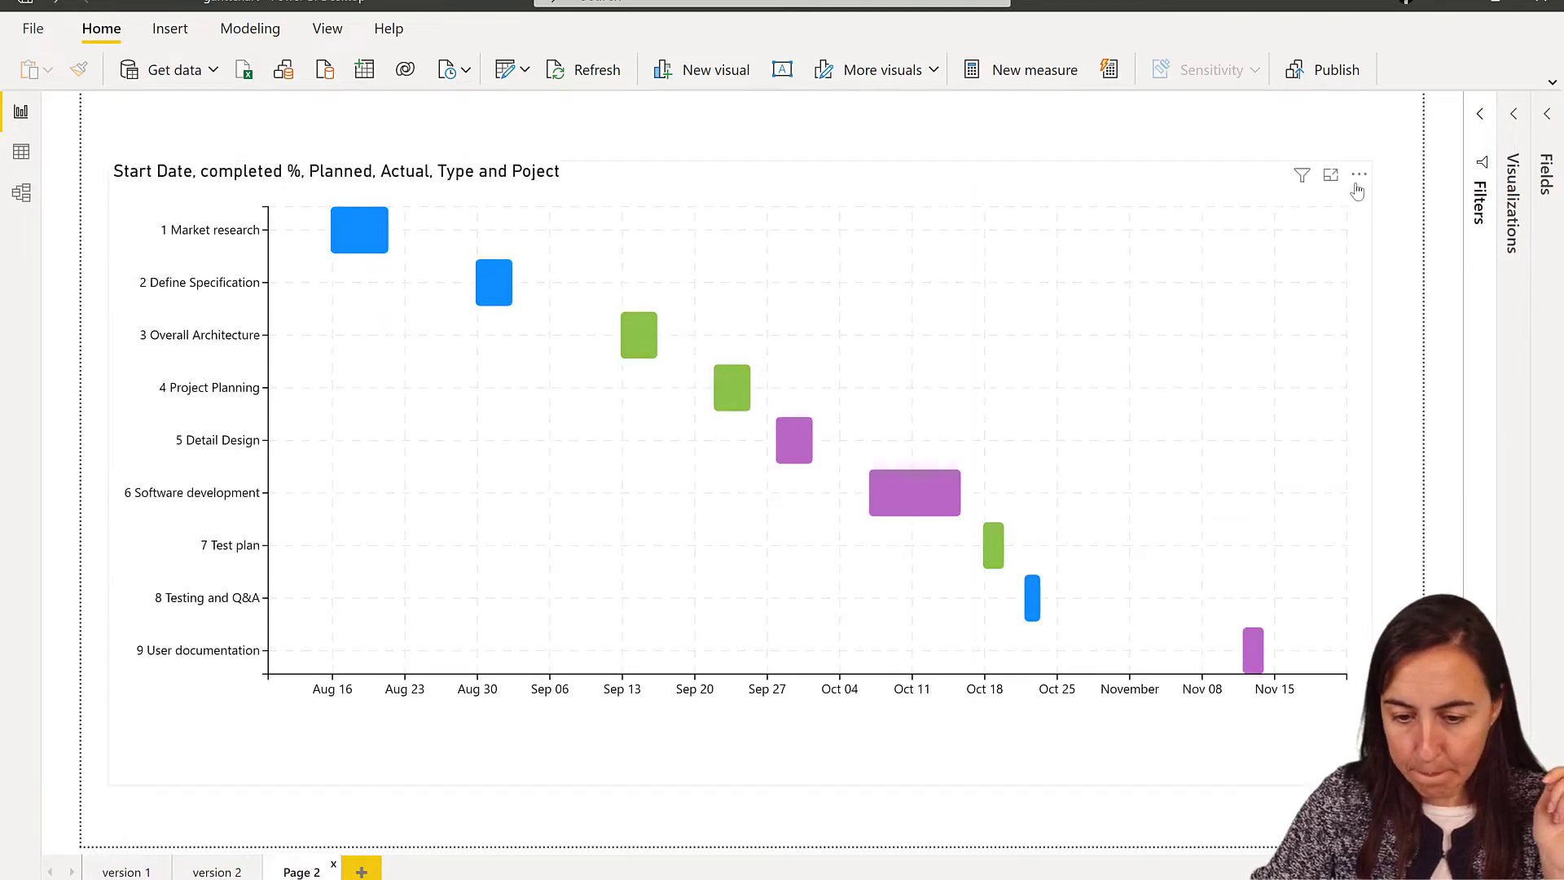
Open the Page 2 chart for editing in Charticulator again.
{"action": "left_click", "coordinate": [1359, 176]}
{"action": "left_click", "coordinate": [1385, 197]}
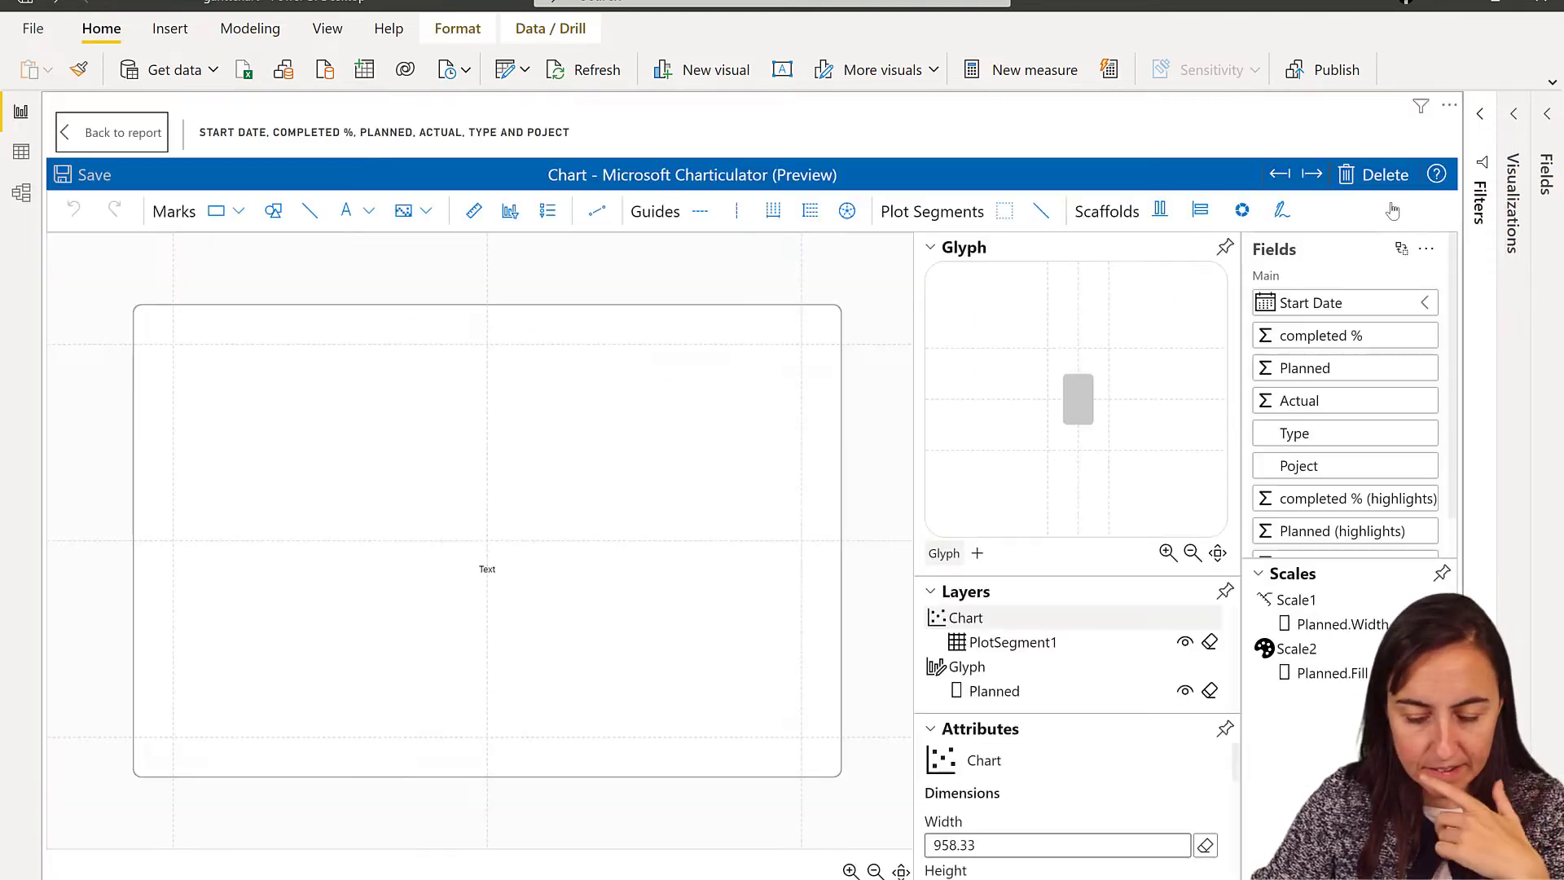
{"action": "scroll", "coordinate": [1090, 436], "scroll_direction": "up", "scroll_amount": 3}
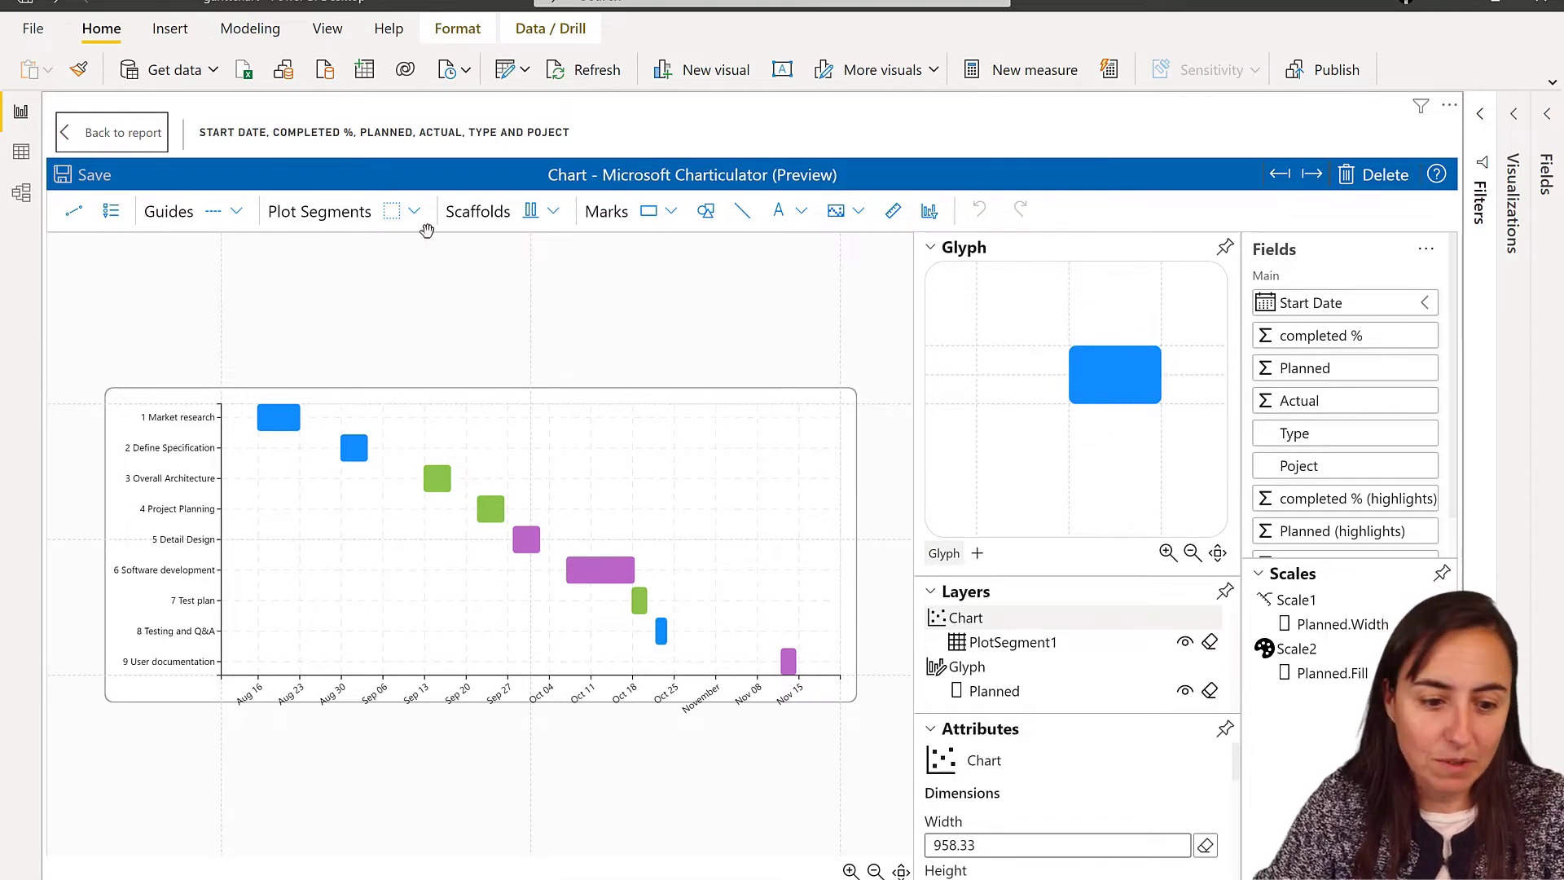
{"action": "mouse_move", "coordinate": [646, 219]}
{"action": "left_mouse_down"}
{"action": "mouse_move", "coordinate": [1131, 395]}
{"action": "mouse_move", "coordinate": [1146, 439]}
{"action": "left_mouse_up"}
{"action": "left_click_drag", "start_coordinate": [1330, 400], "coordinate": [1063, 474]}
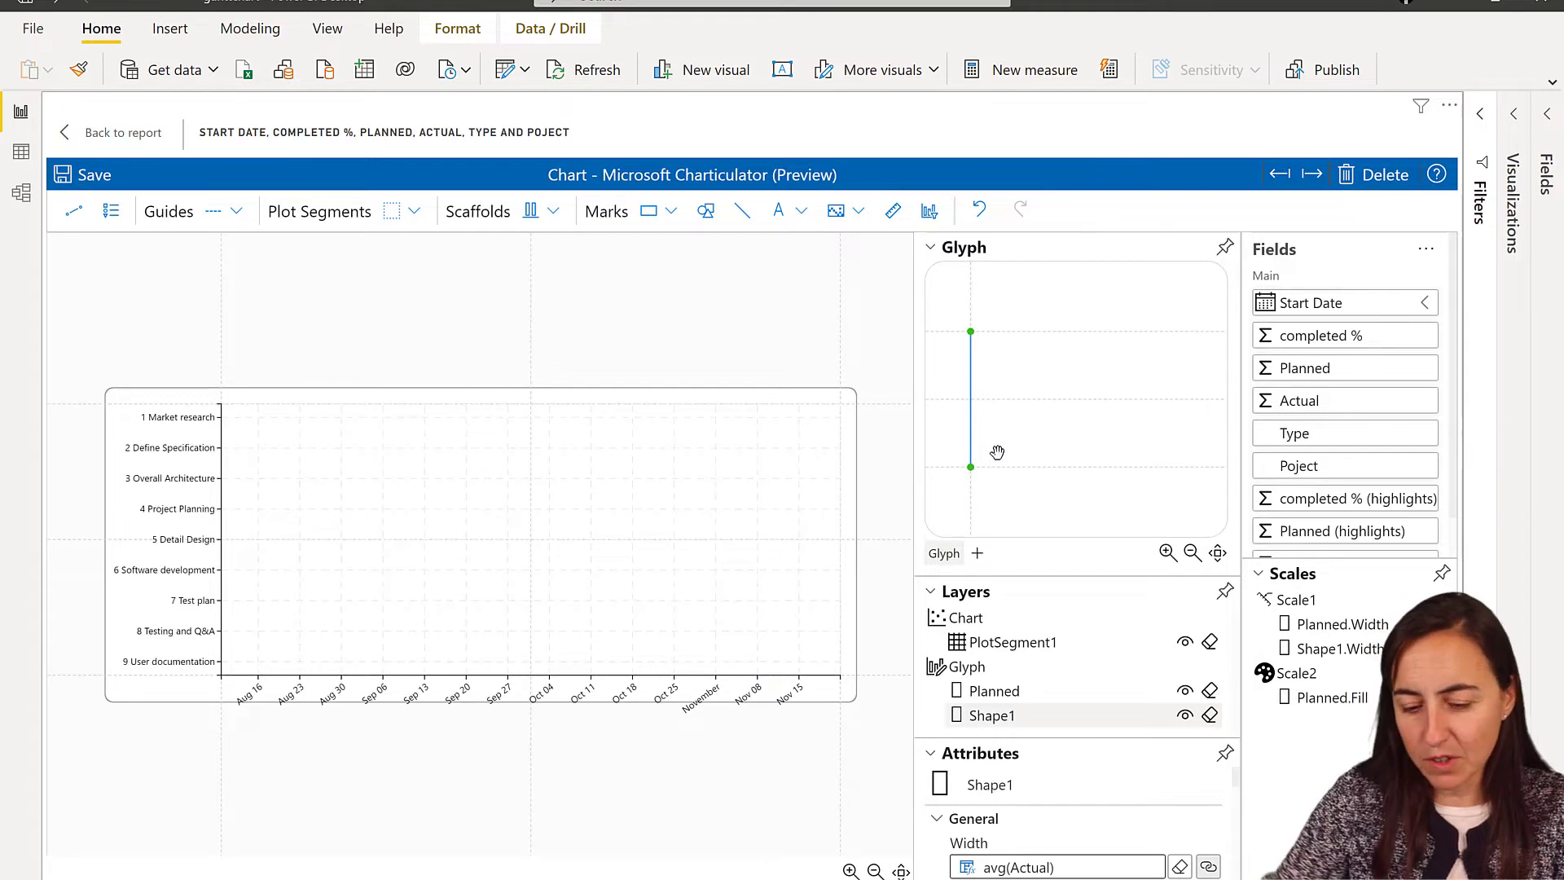
{"action": "left_click", "coordinate": [979, 213]}
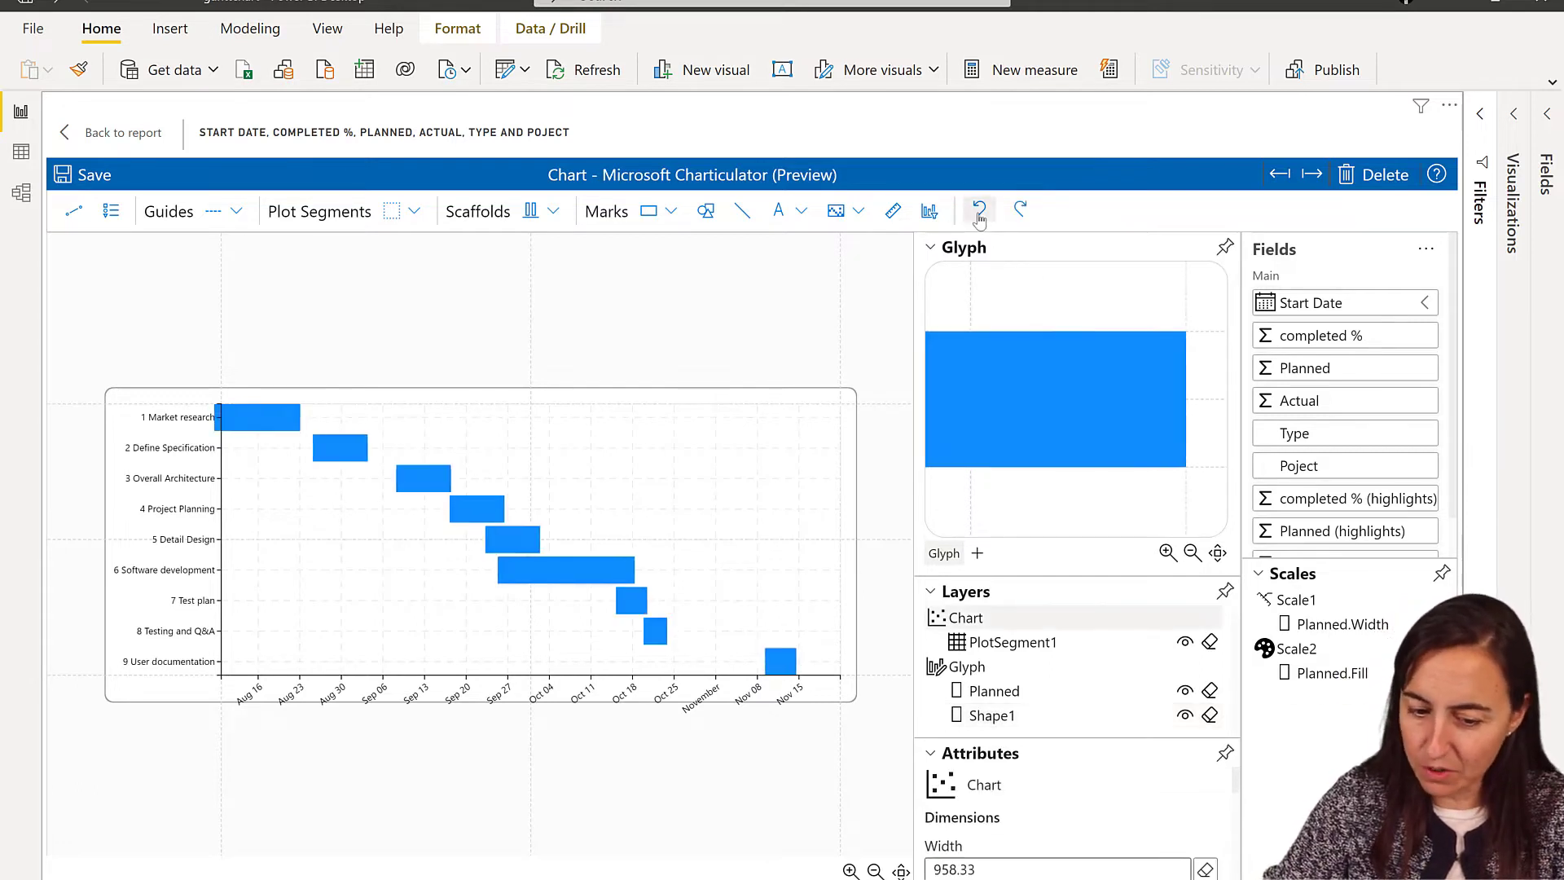
{"action": "left_click", "coordinate": [979, 213]}
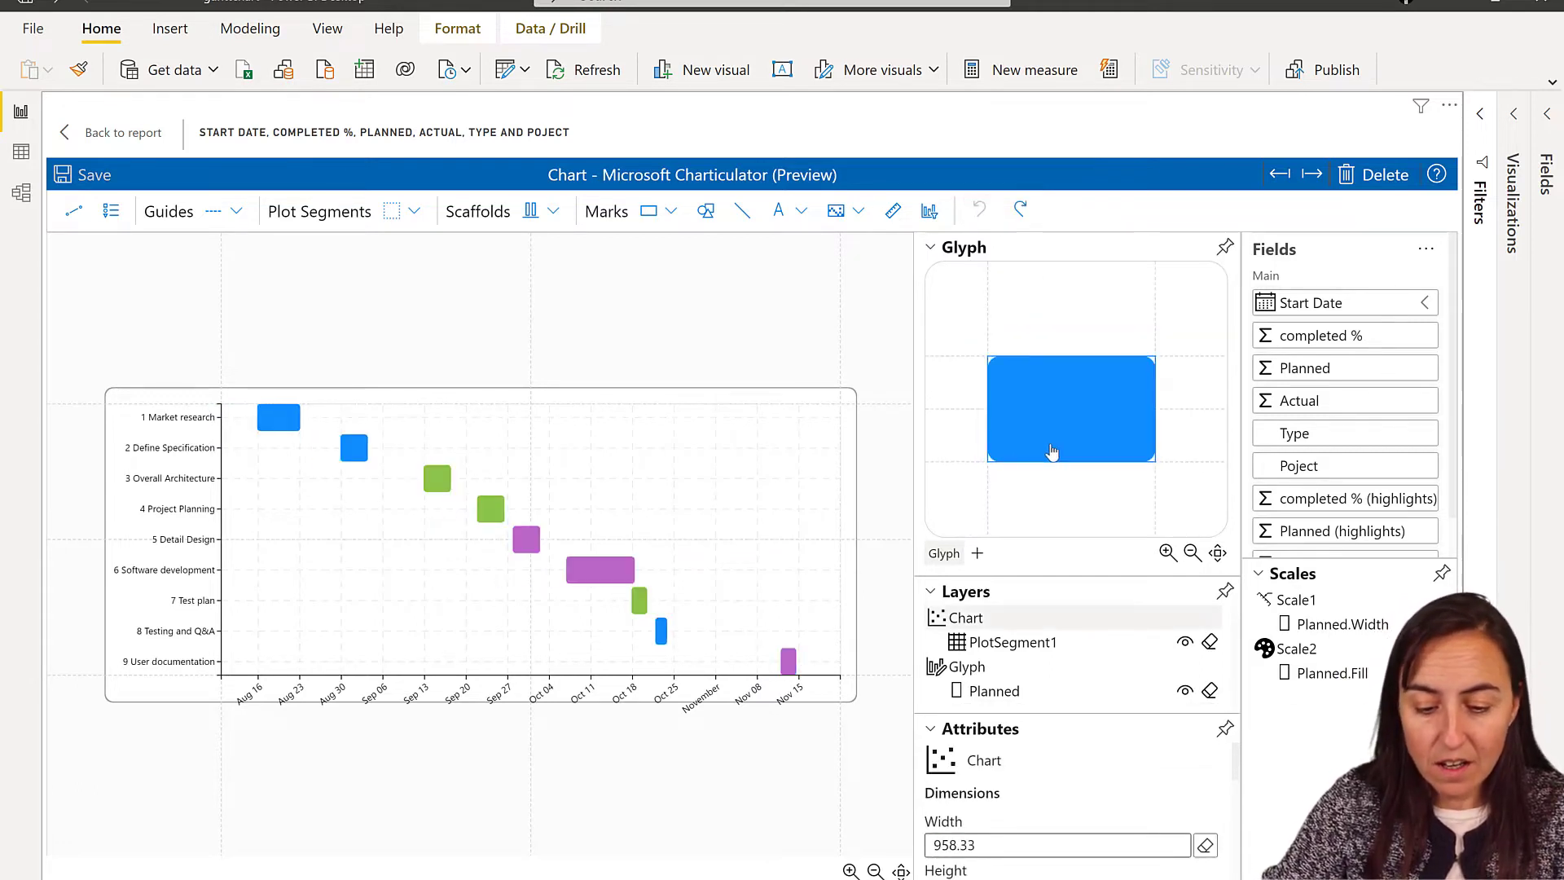
Undock the glyph editor, enlarge it, and adjust its view to leave free space around the Planned rectangle.
{"action": "left_click_drag", "start_coordinate": [1002, 511], "coordinate": [1076, 499]}
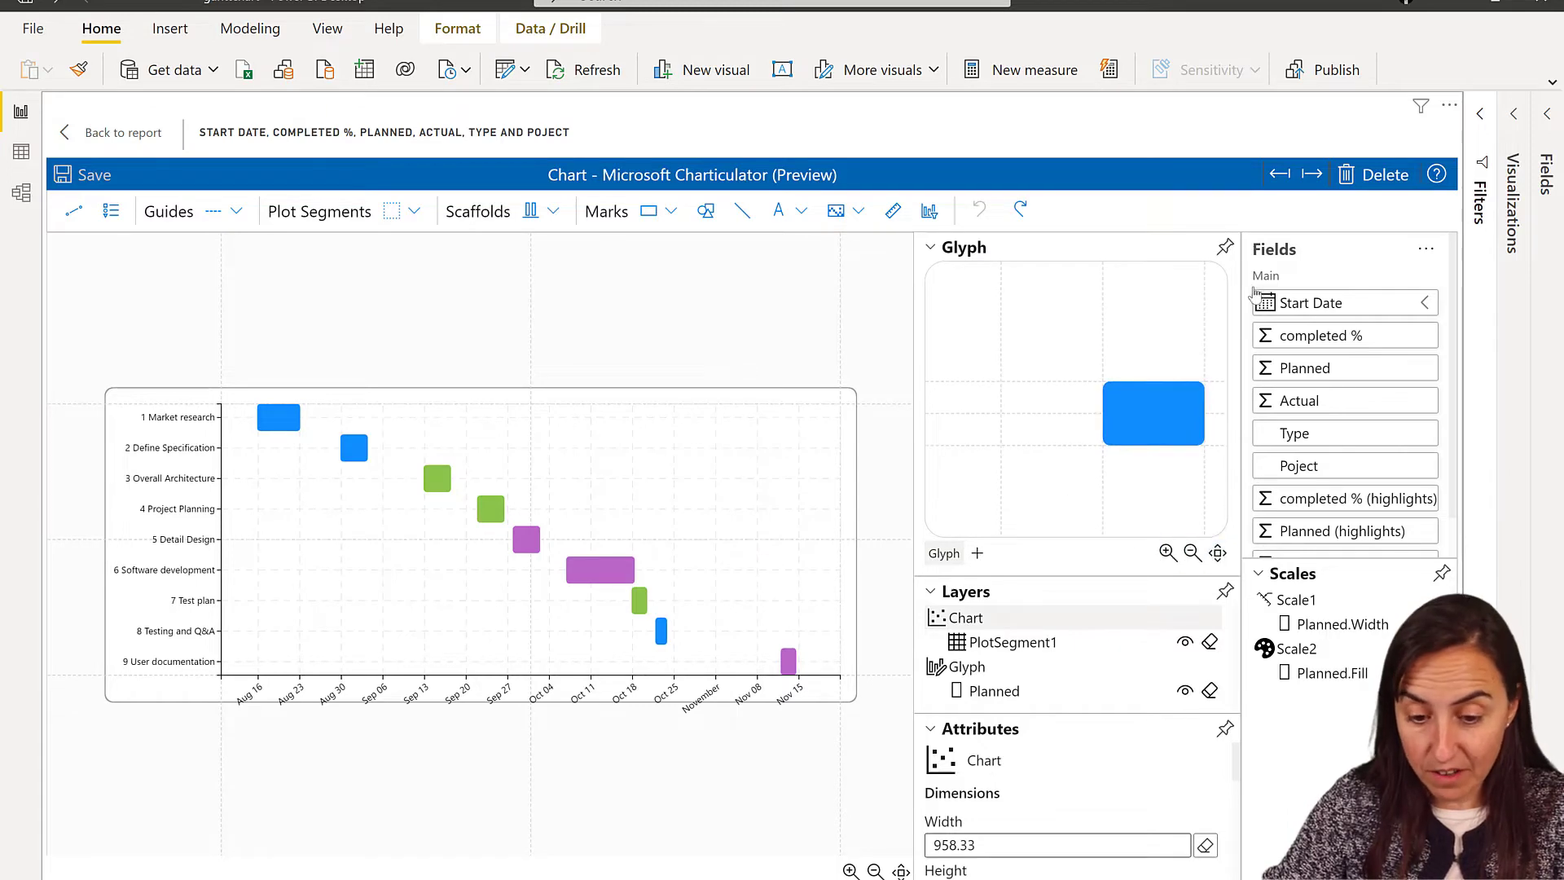
{"action": "left_click", "coordinate": [1226, 249]}
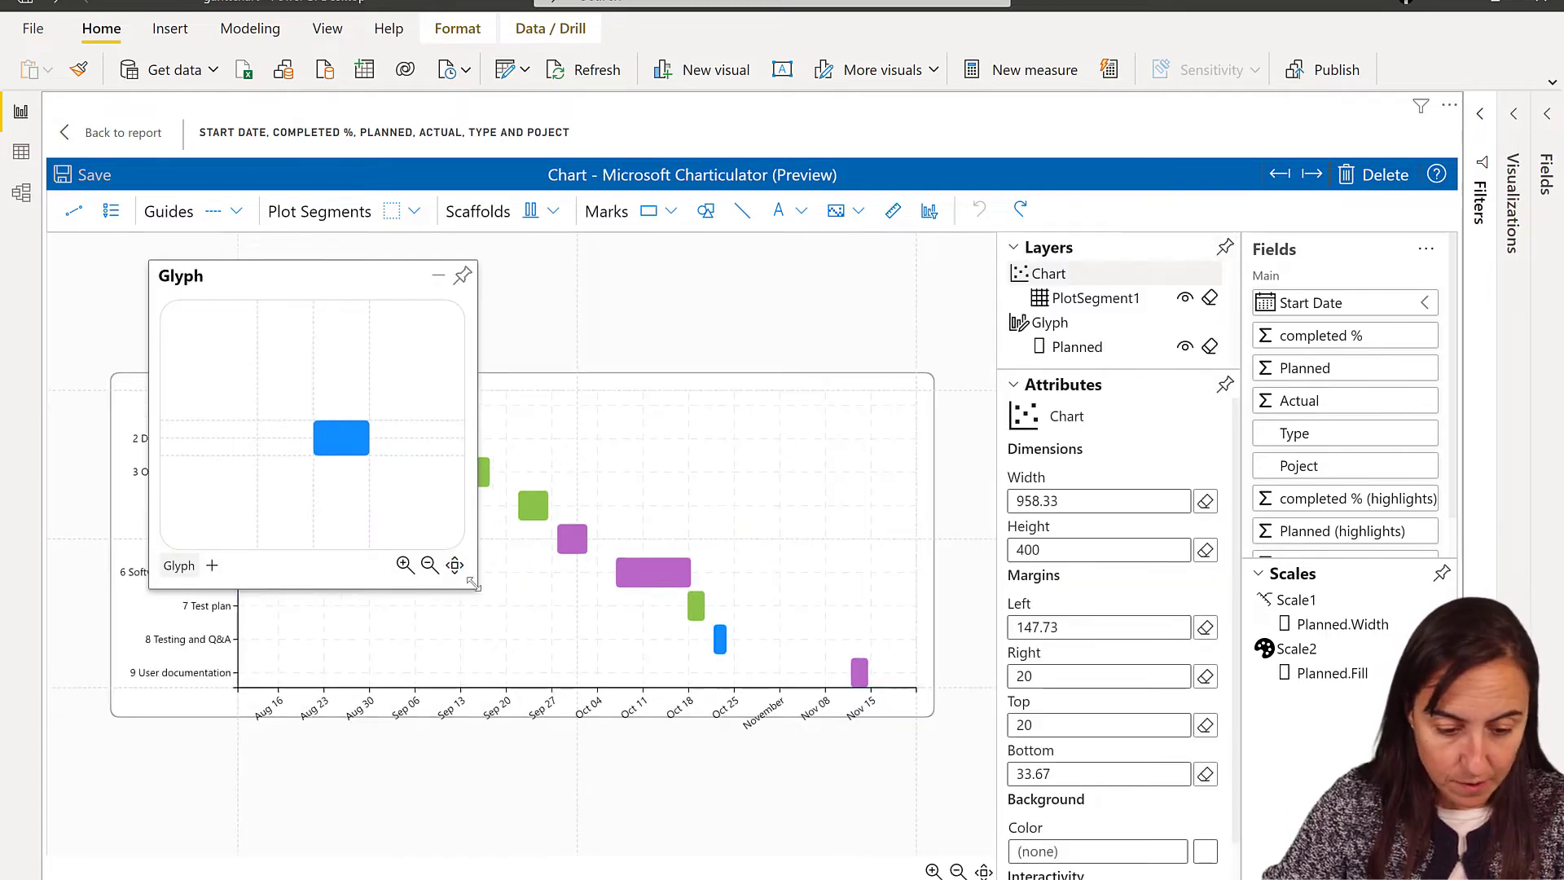
{"action": "left_click_drag", "start_coordinate": [500, 596], "coordinate": [1167, 757]}
{"action": "left_click", "coordinate": [1143, 734]}
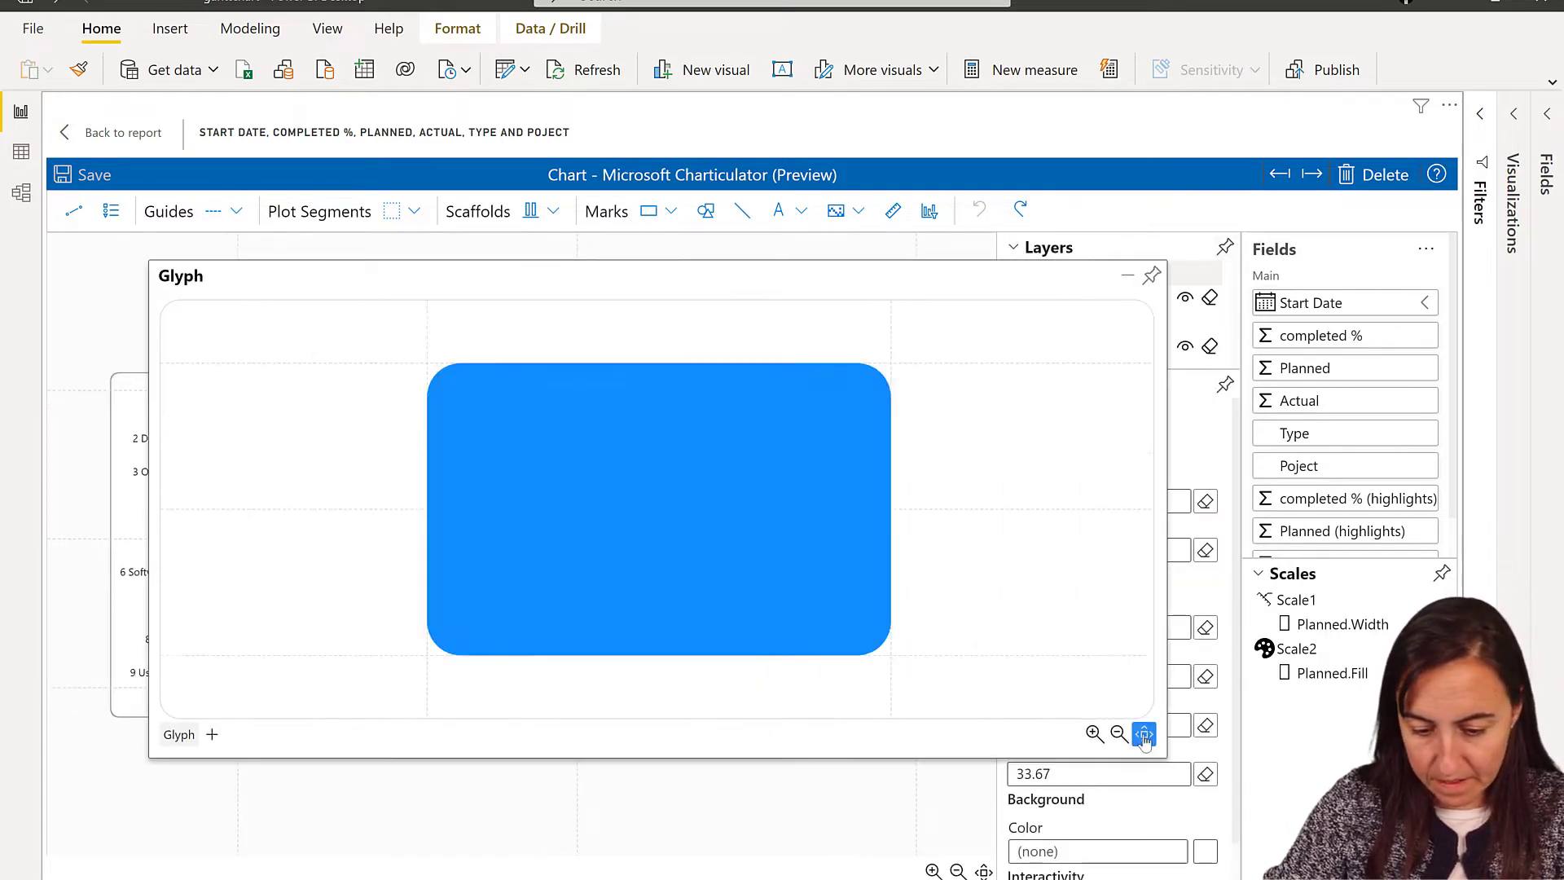
{"action": "scroll", "coordinate": [616, 585], "scroll_direction": "down", "scroll_amount": 3}
{"action": "left_click_drag", "start_coordinate": [423, 569], "coordinate": [521, 536]}
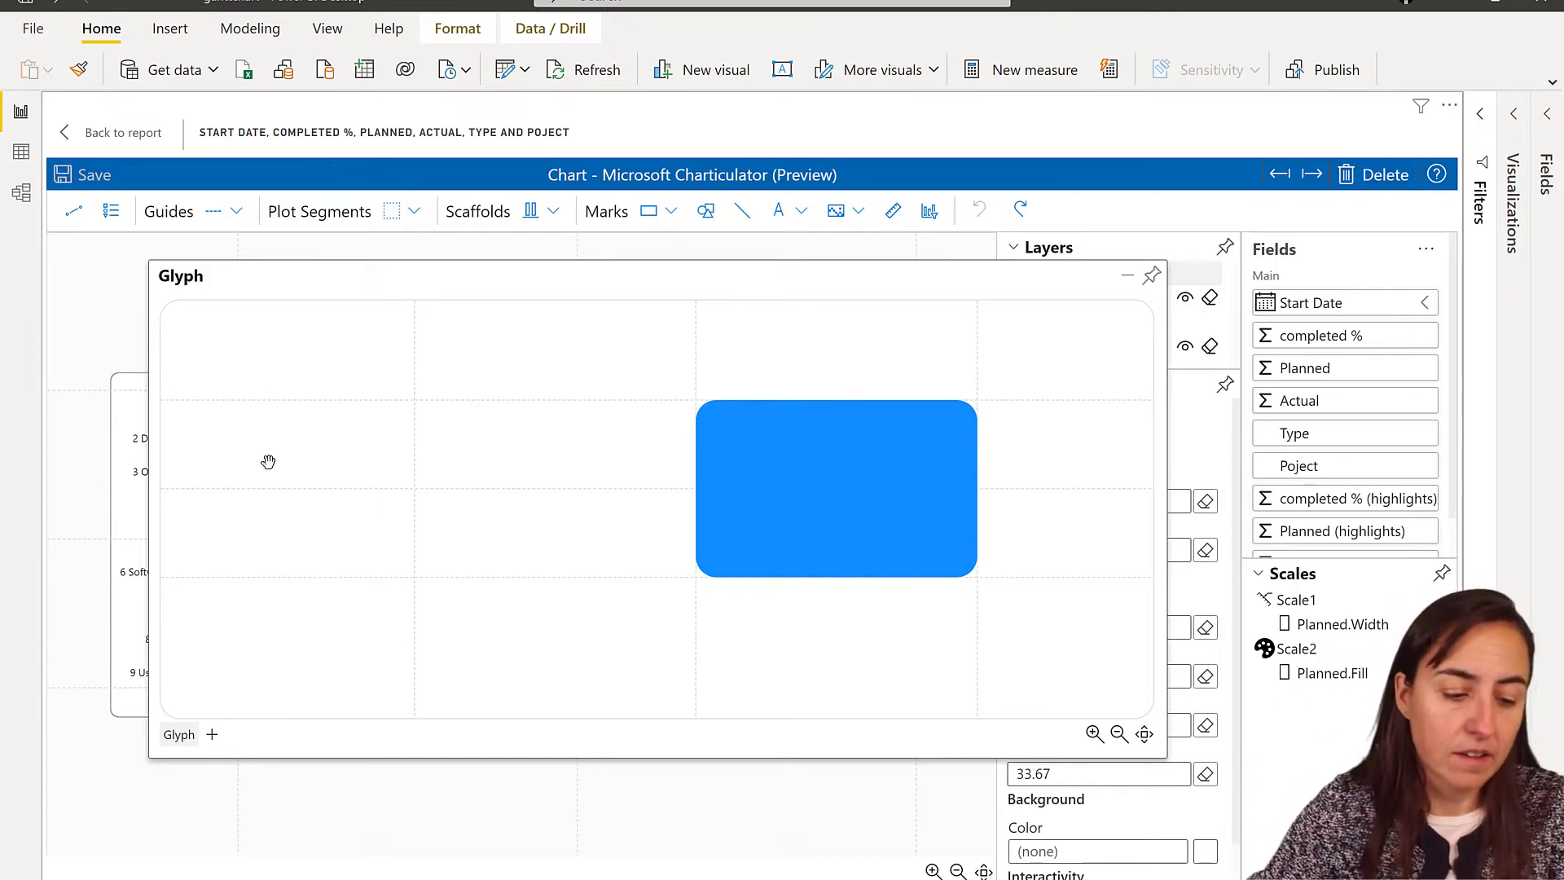
Add two horizontal guides to the glyph, crossing the upper and lower parts of the Planned rectangle.
{"action": "left_click", "coordinate": [211, 212]}
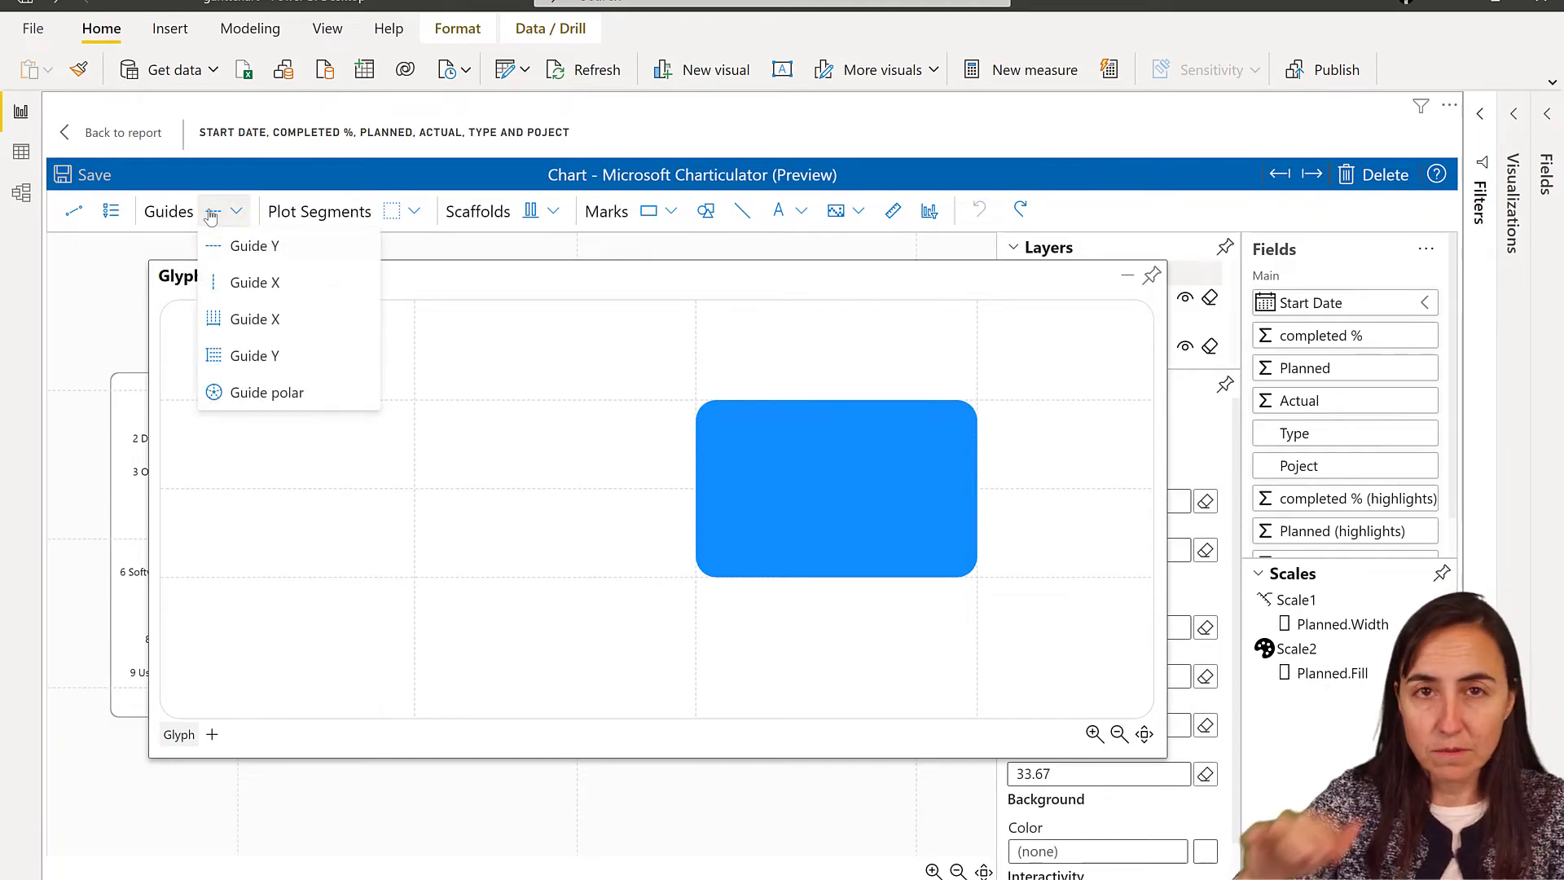
{"action": "left_click_drag", "start_coordinate": [231, 259], "coordinate": [357, 445]}
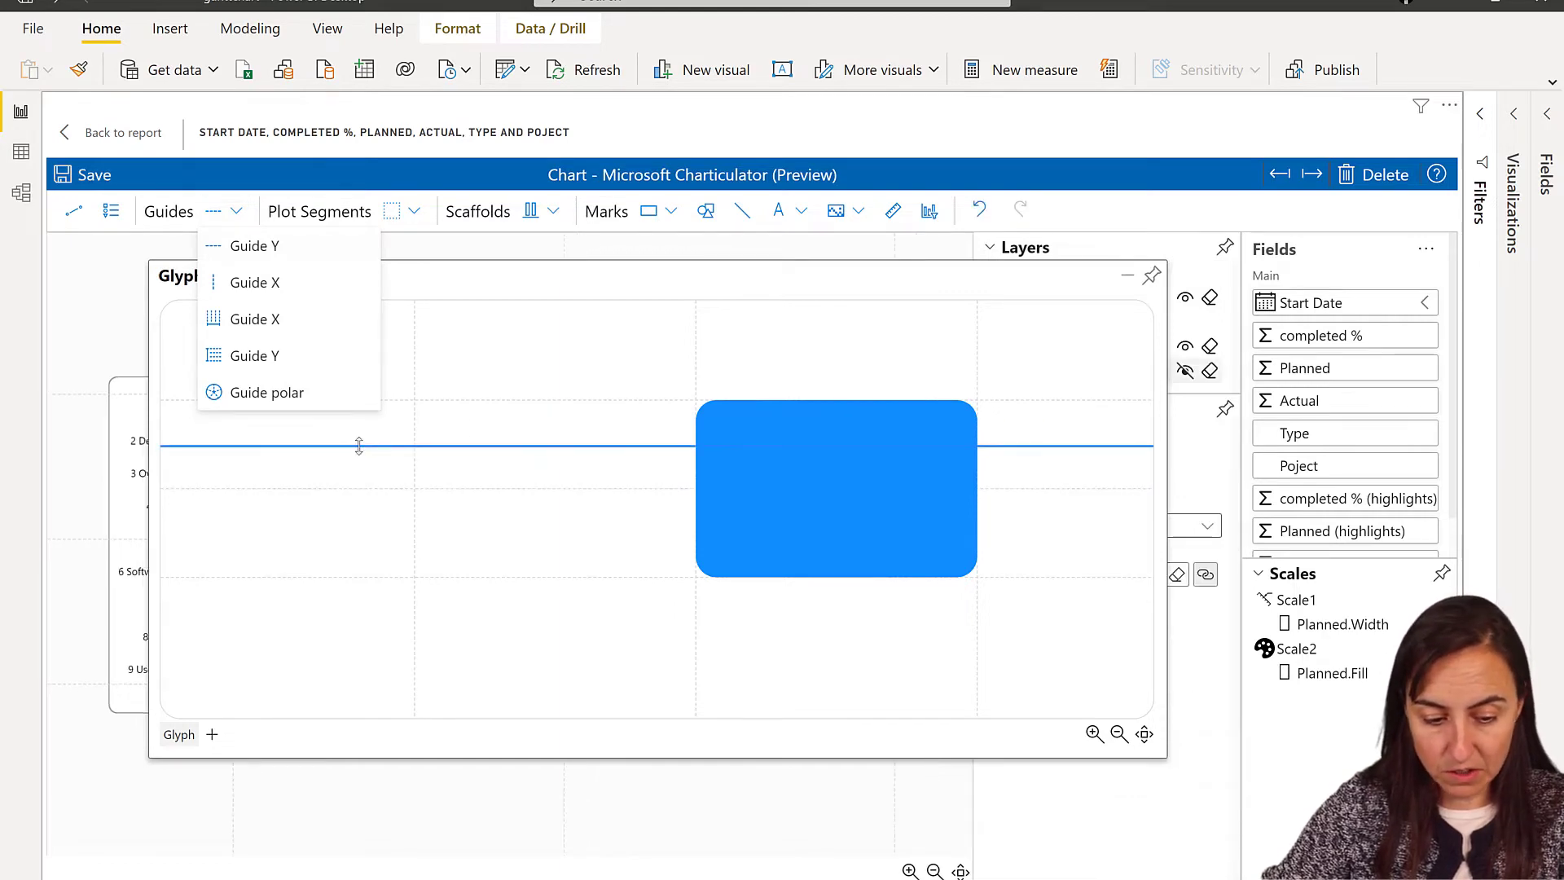
{"action": "left_click_drag", "start_coordinate": [267, 249], "coordinate": [321, 530]}
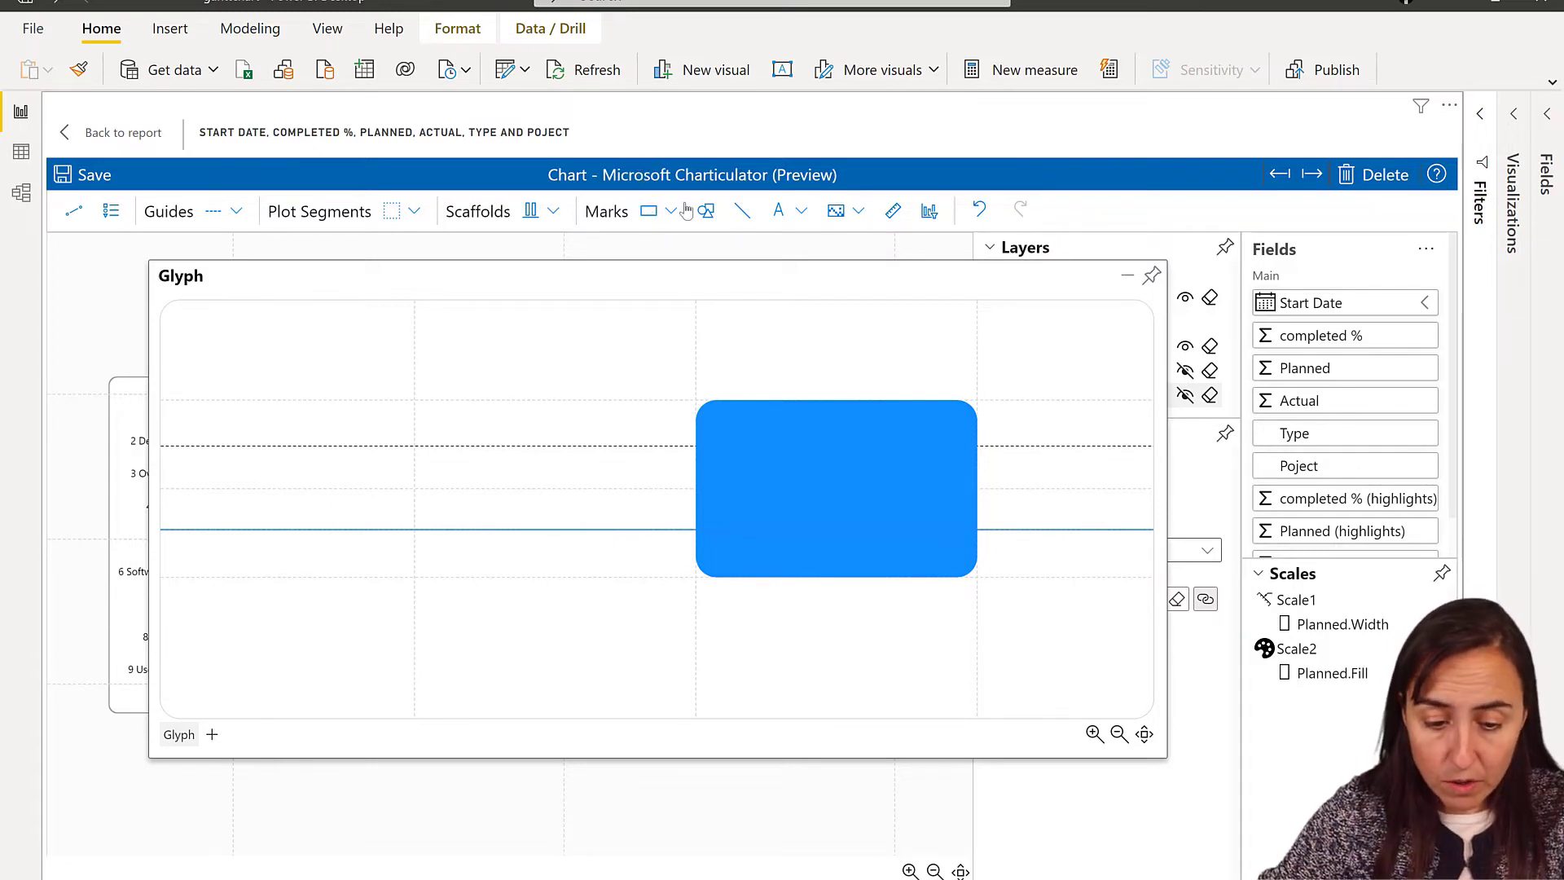
{"action": "key", "text": "ctrl+z"}
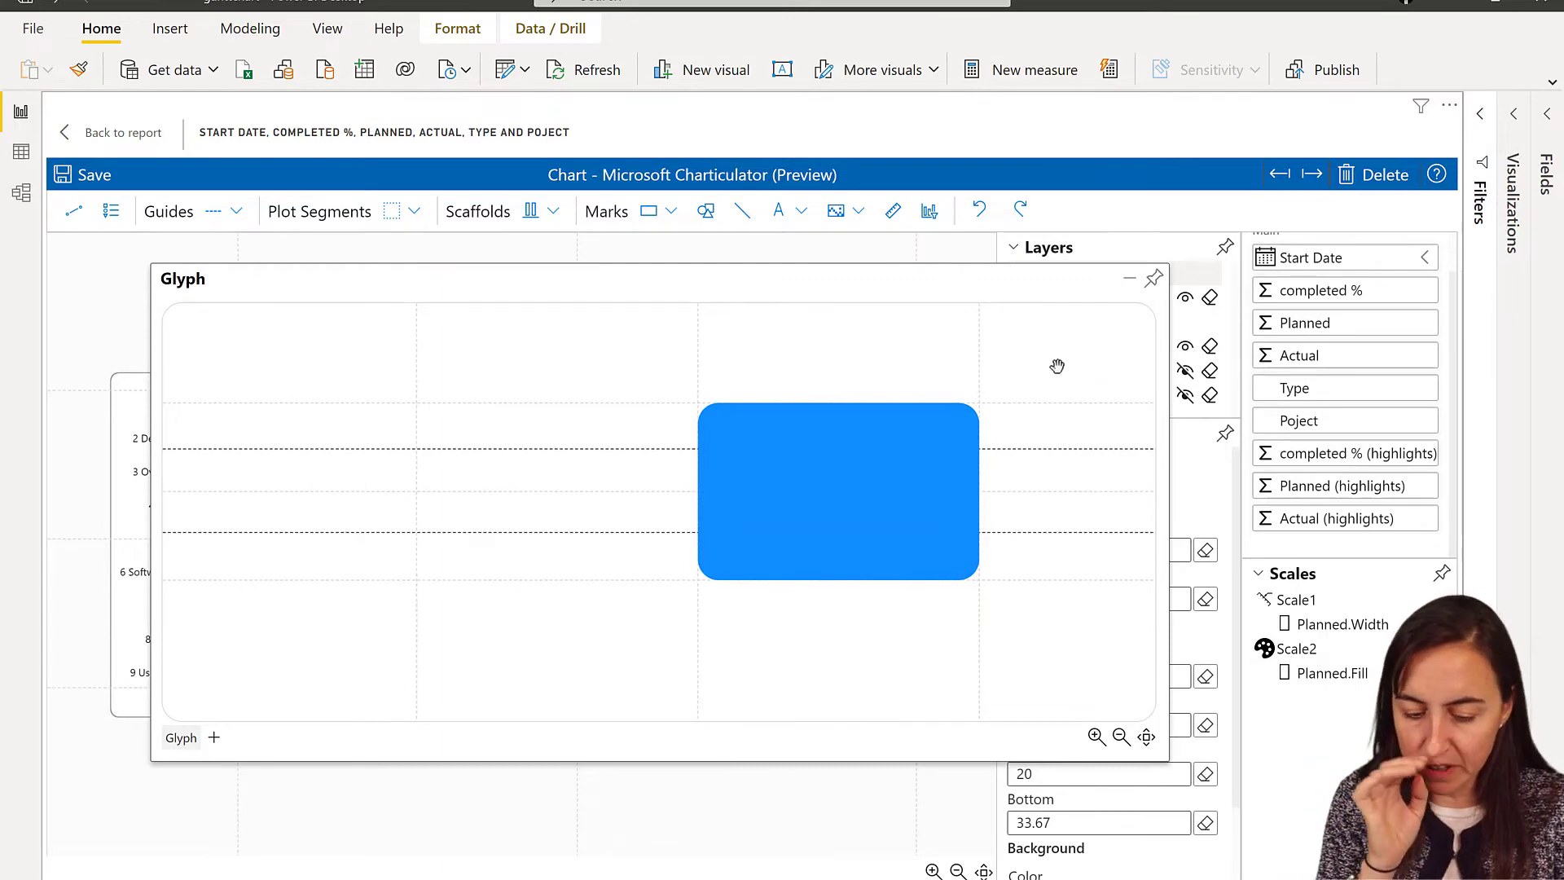
Draw a second rectangle between the two guides from Planned's left edge past its right edge, bind its width to Actual, and save.
{"action": "left_click", "coordinate": [651, 212]}
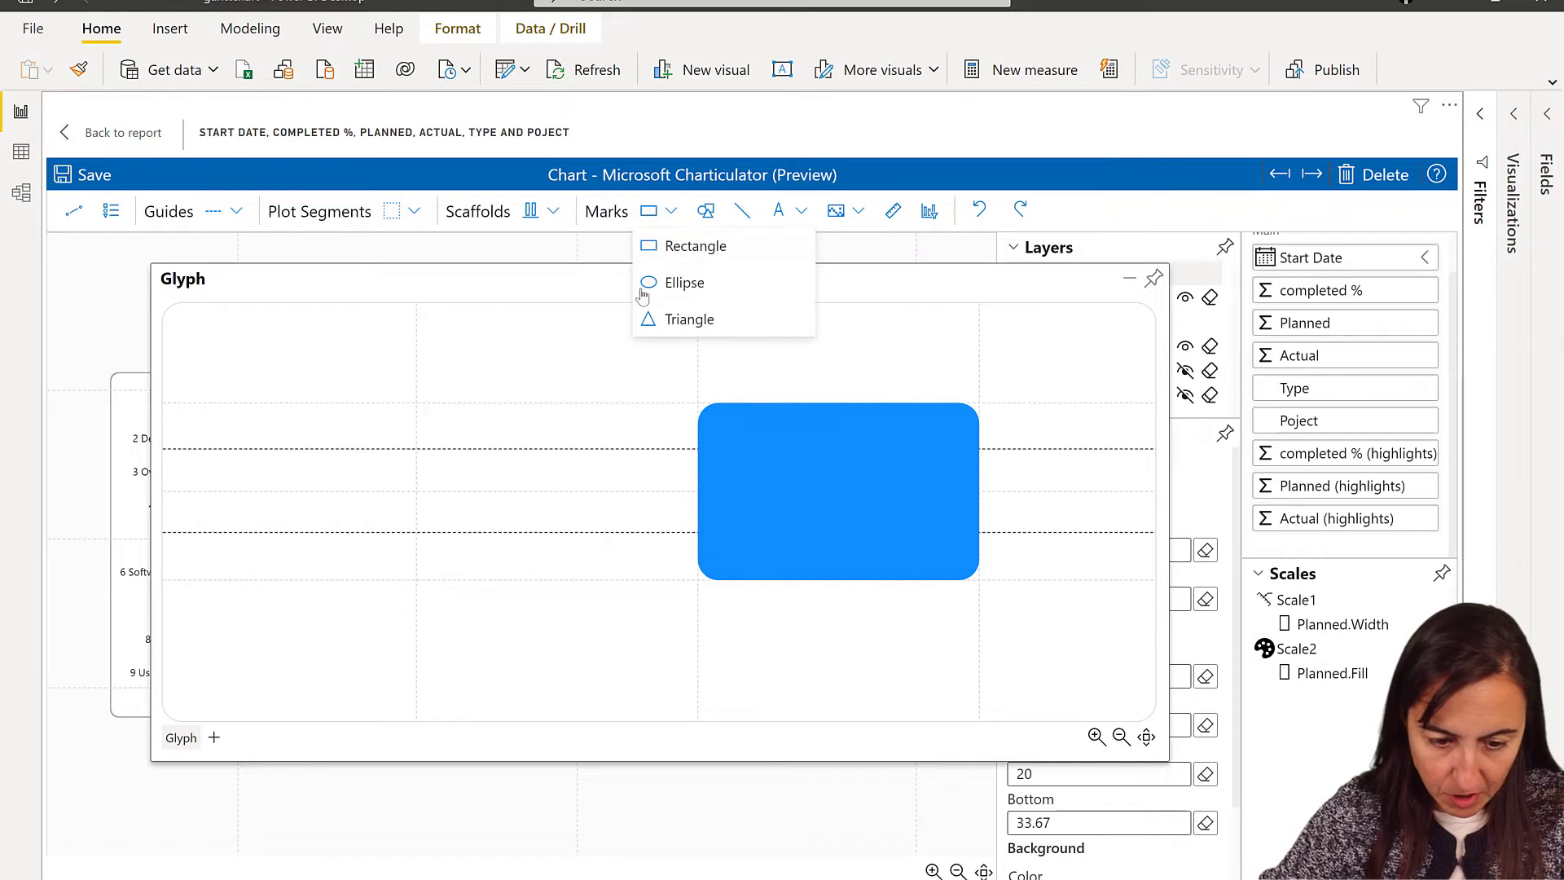
{"action": "left_click", "coordinate": [668, 244]}
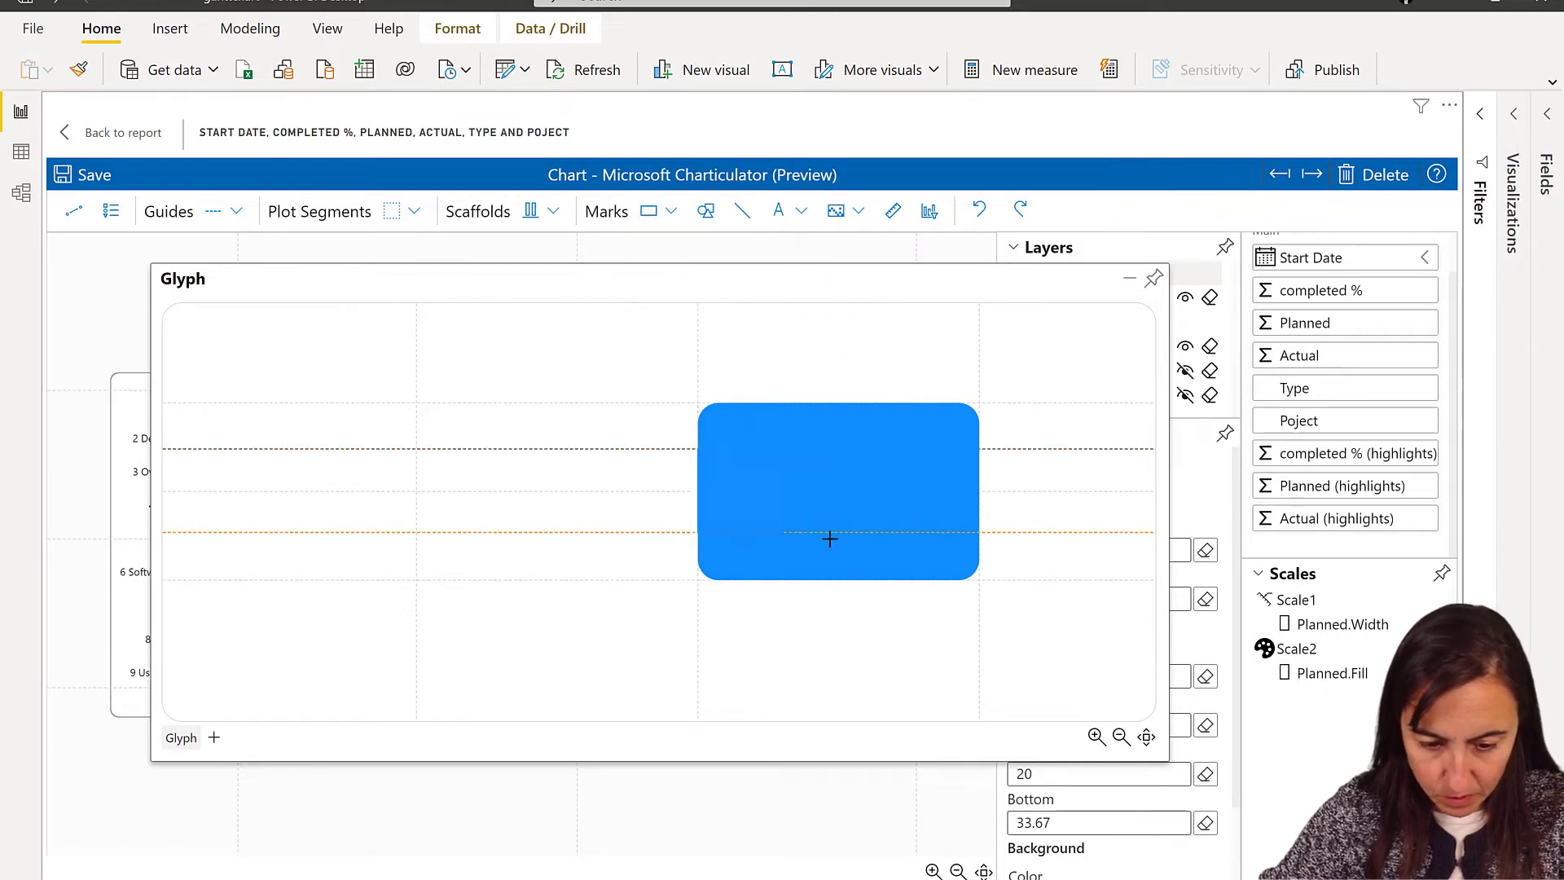
{"action": "left_click_drag", "start_coordinate": [979, 449], "coordinate": [1098, 528]}
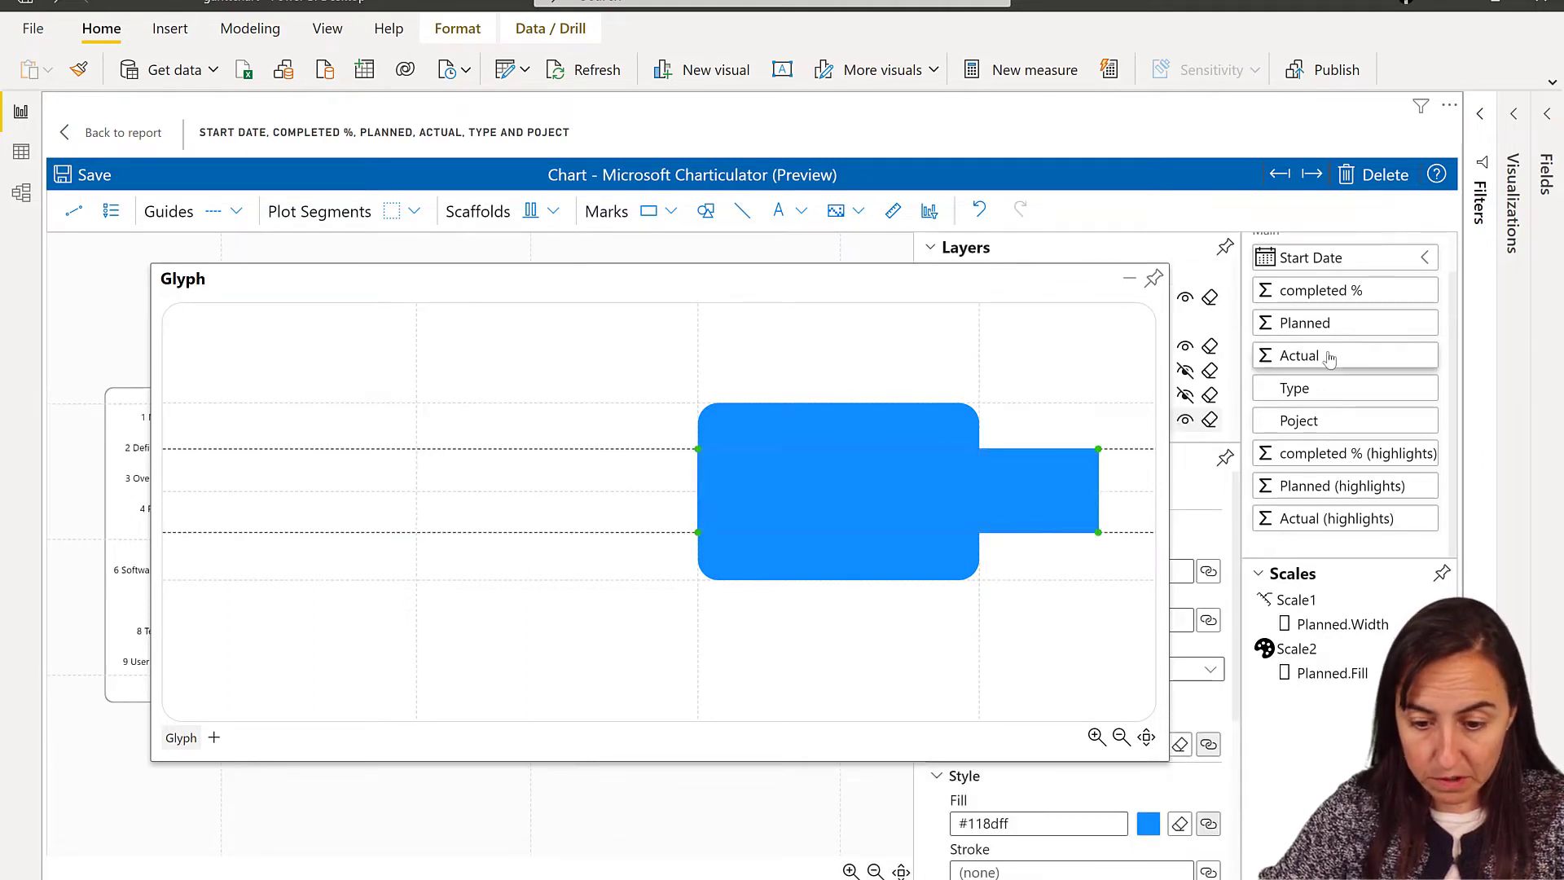
{"action": "left_click_drag", "start_coordinate": [1339, 355], "coordinate": [1040, 535]}
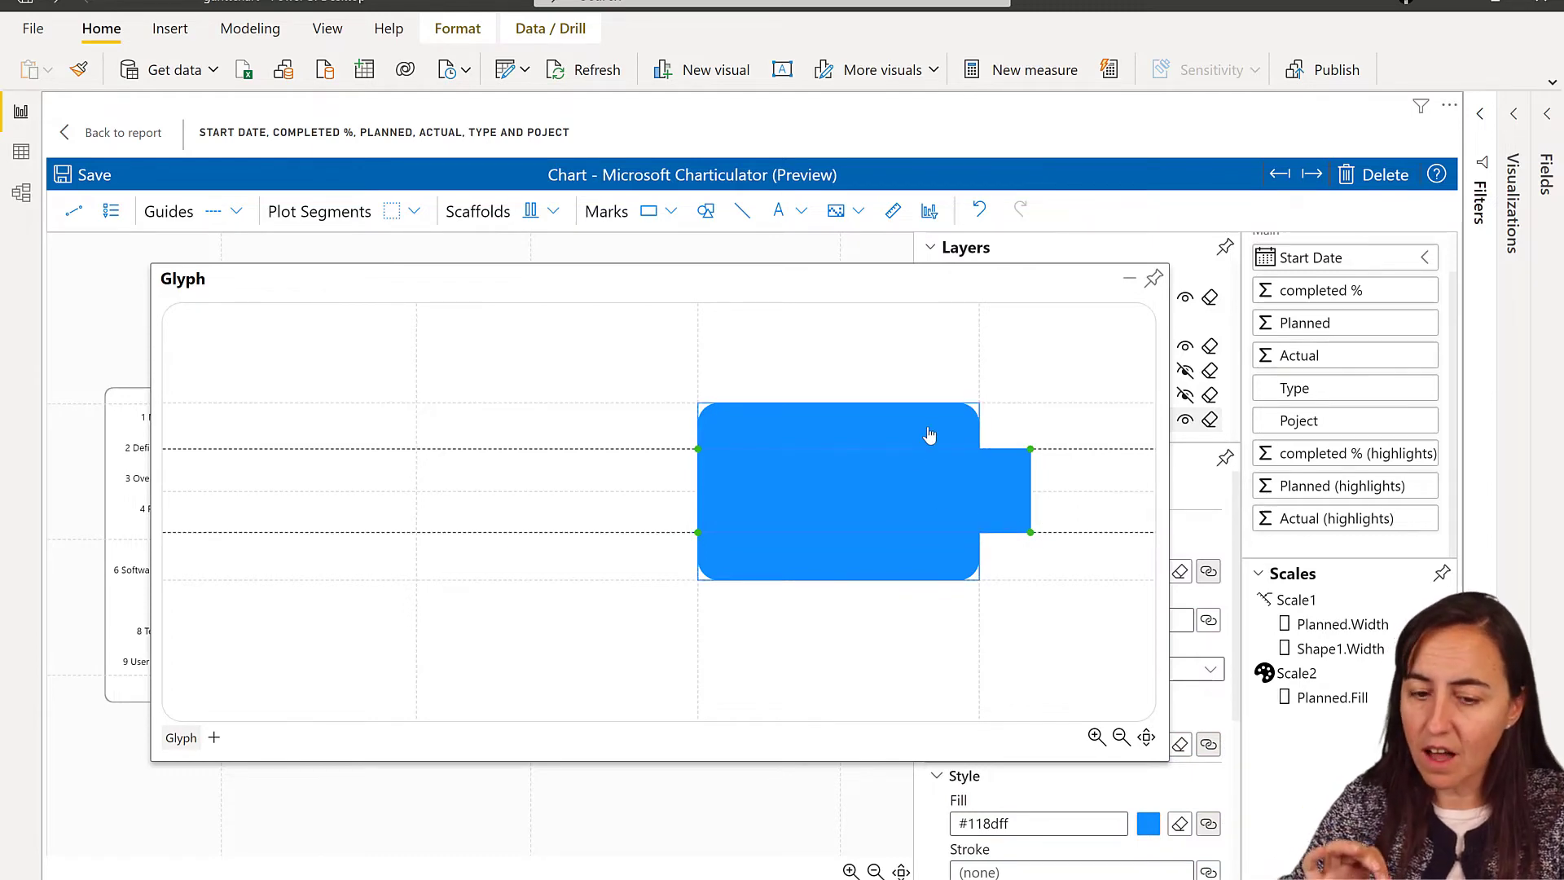
{"action": "left_click", "coordinate": [1153, 279]}
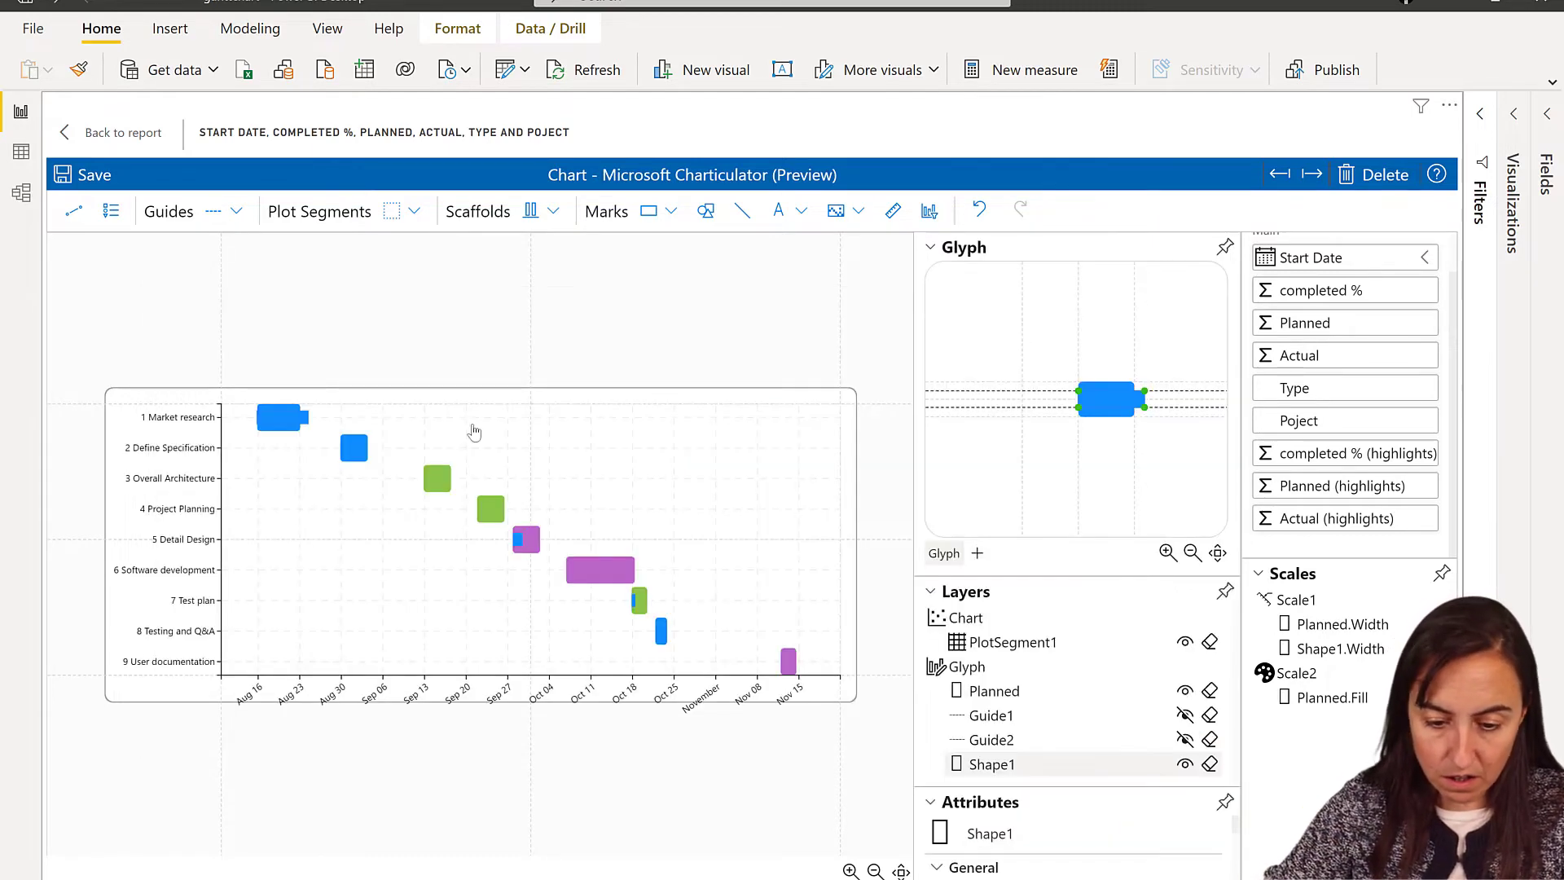
{"action": "left_click", "coordinate": [103, 177]}
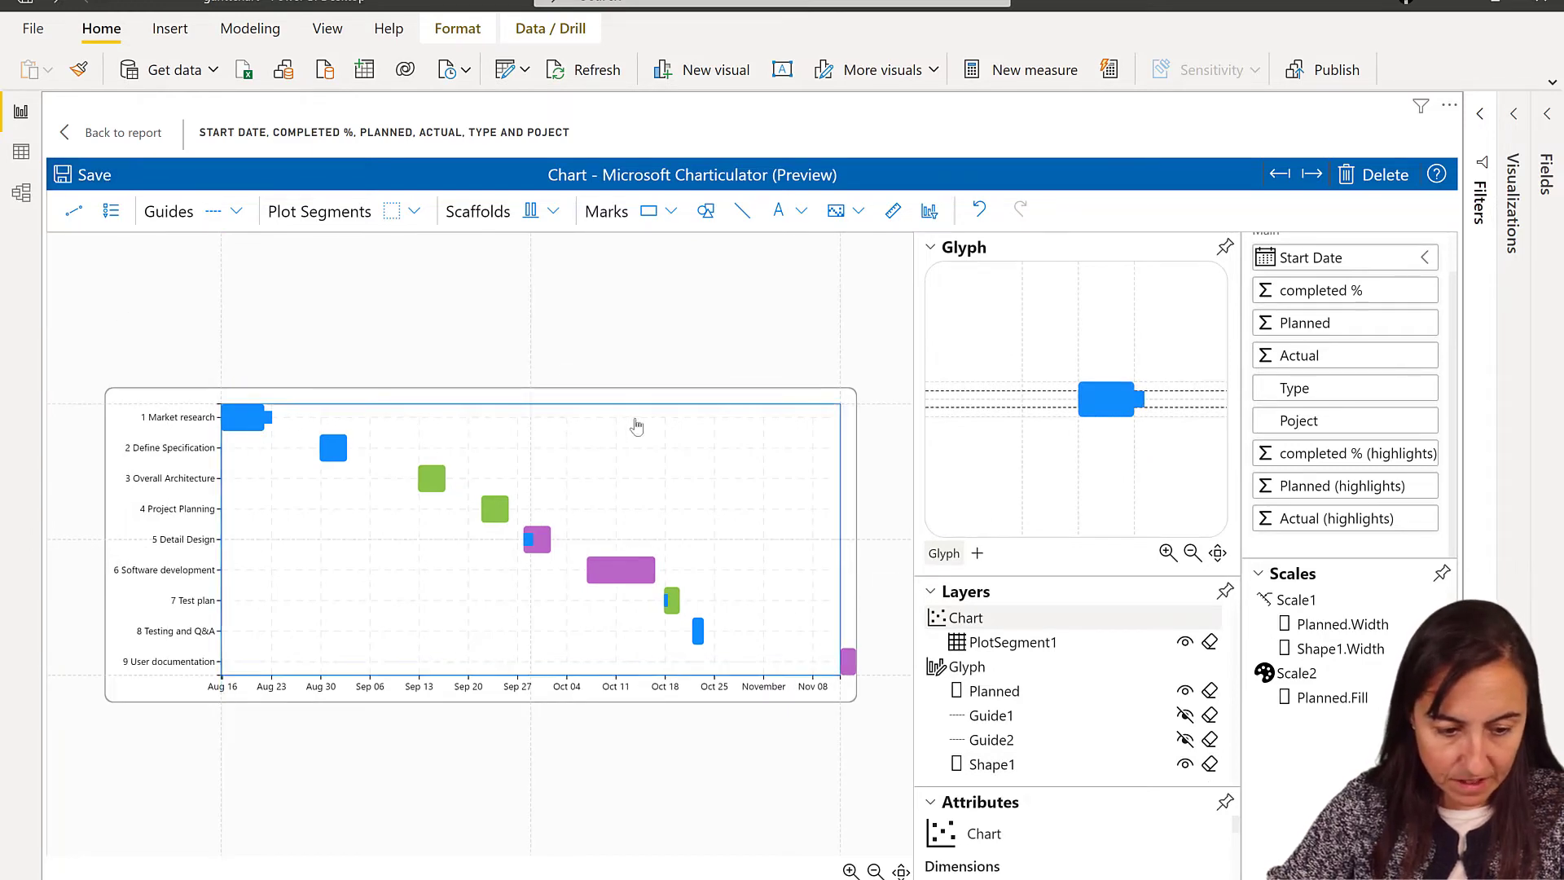
Place the new rectangle directly below Planned in the layer order and rename it Actuals.
{"action": "left_click", "coordinate": [1135, 405]}
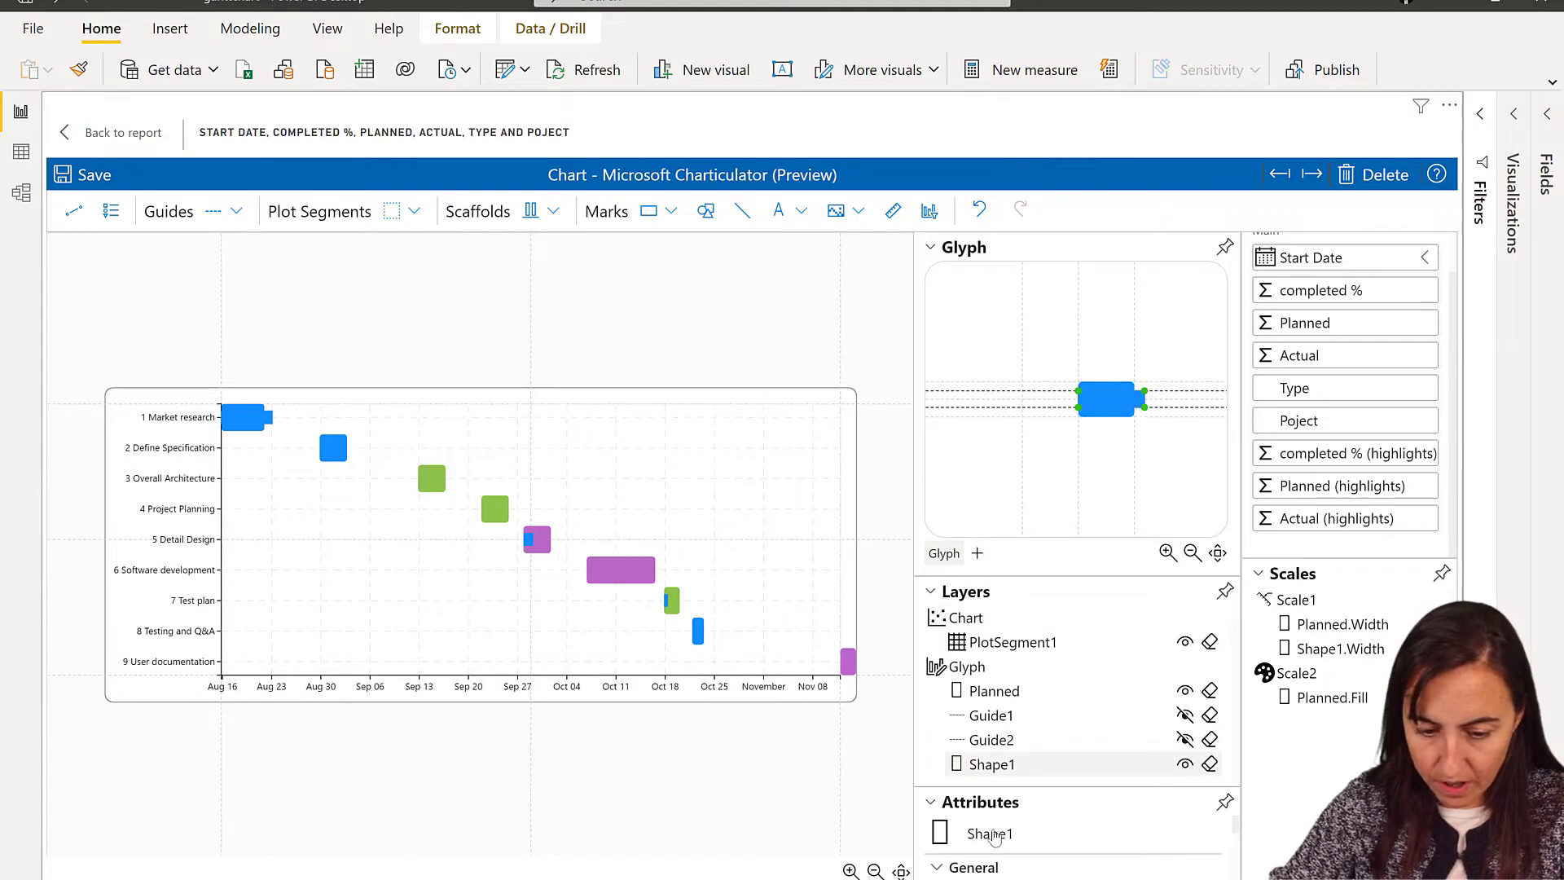
{"action": "left_click_drag", "start_coordinate": [977, 770], "coordinate": [994, 717]}
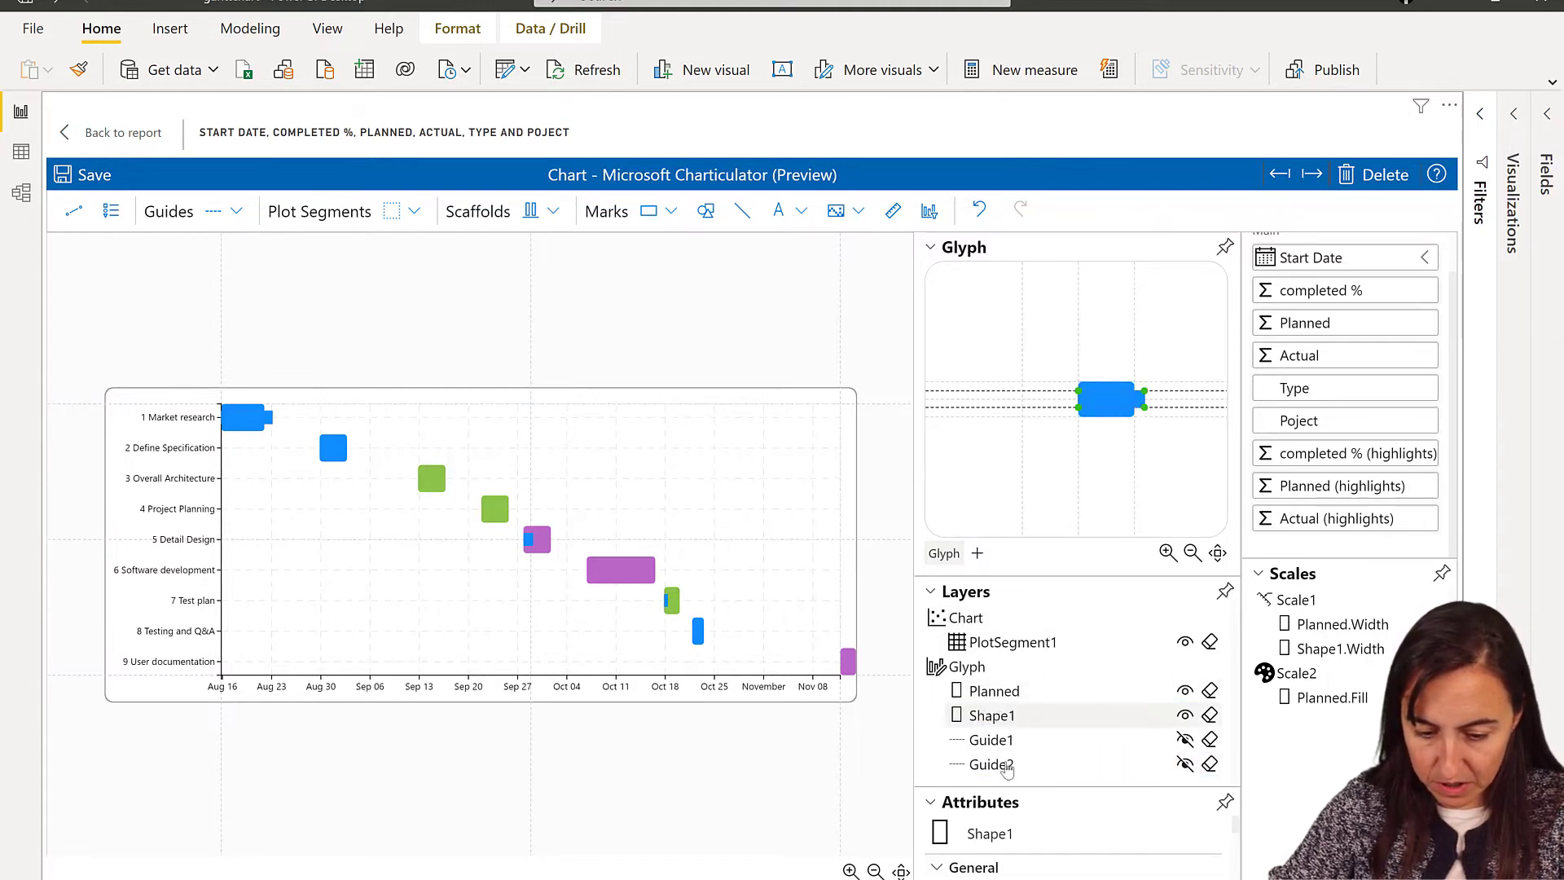
{"action": "left_click", "coordinate": [999, 833]}
{"action": "double_click", "coordinate": [998, 833]}
{"action": "type", "text": "Actuals"}
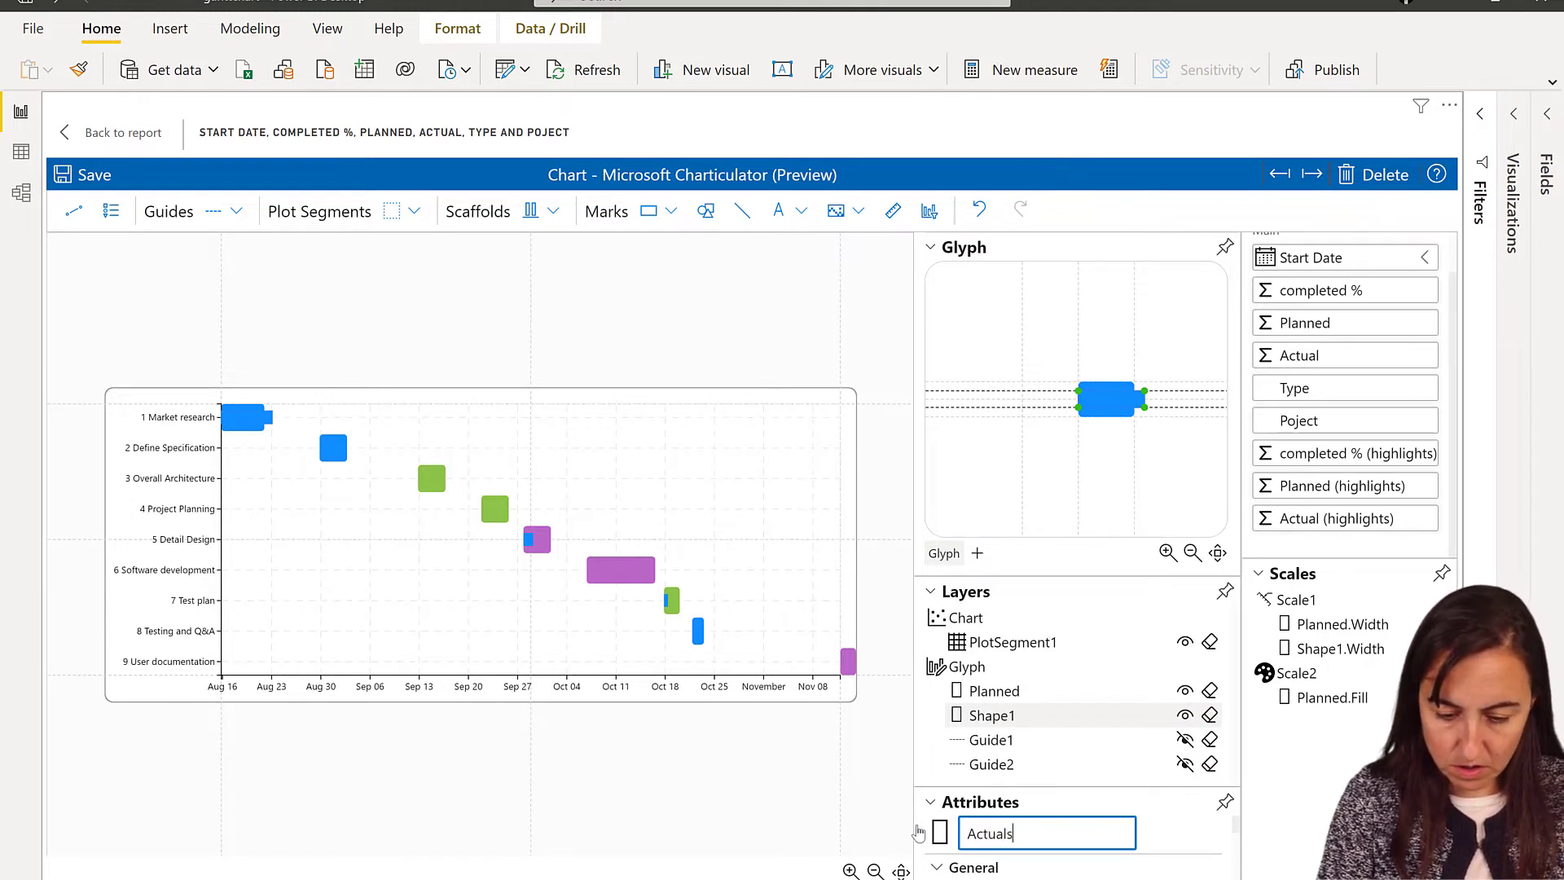
{"action": "key", "text": "Return"}
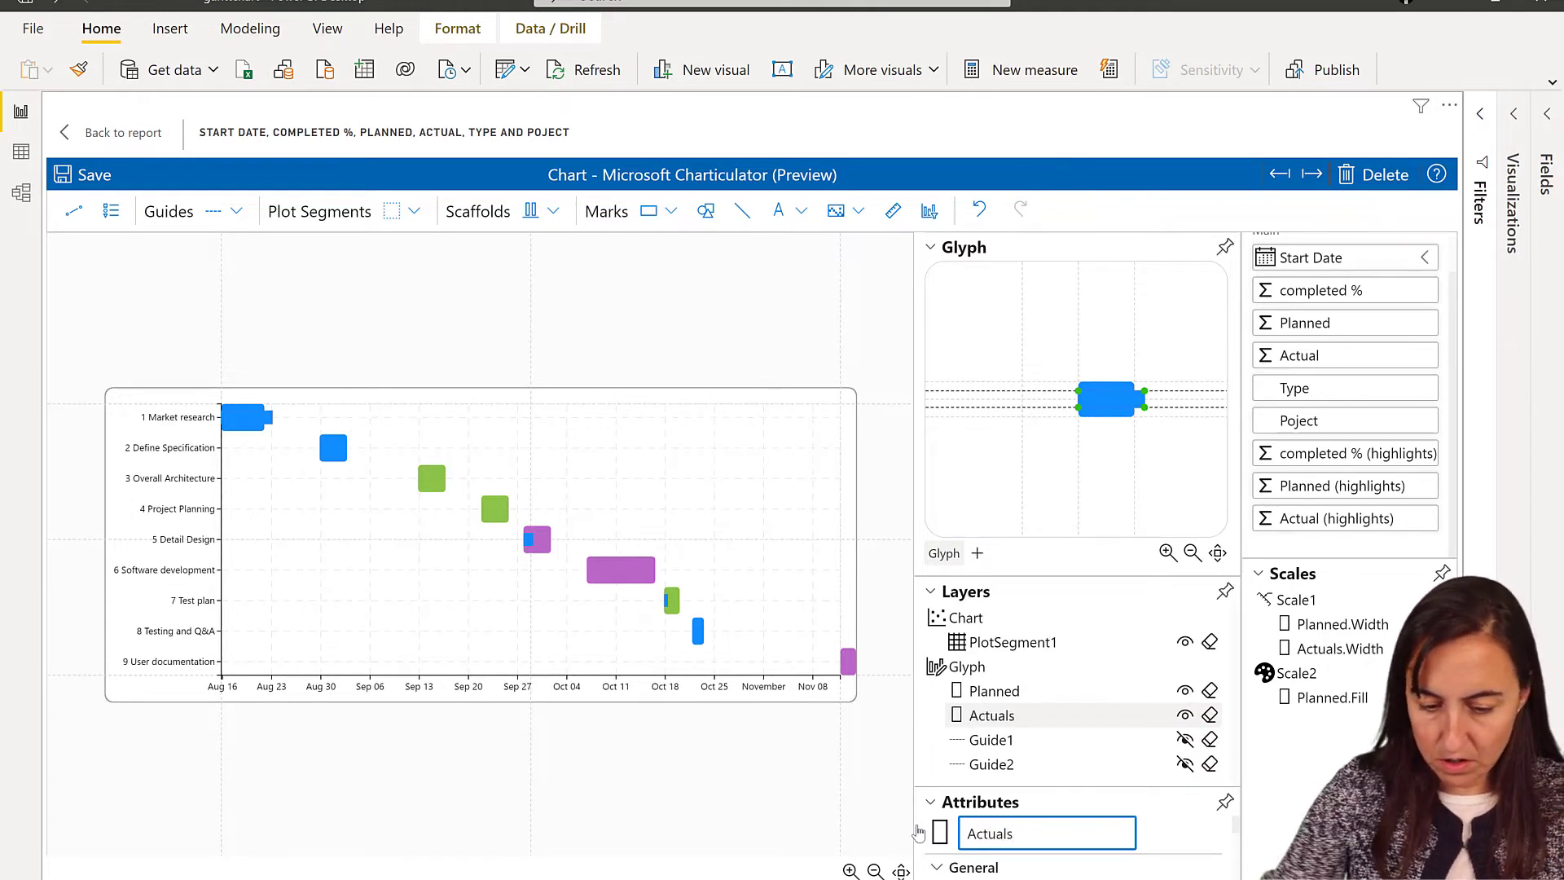
Fill the Actuals rectangle with light grey from the Universal palette and return to the report.
{"action": "left_click", "coordinate": [931, 247]}
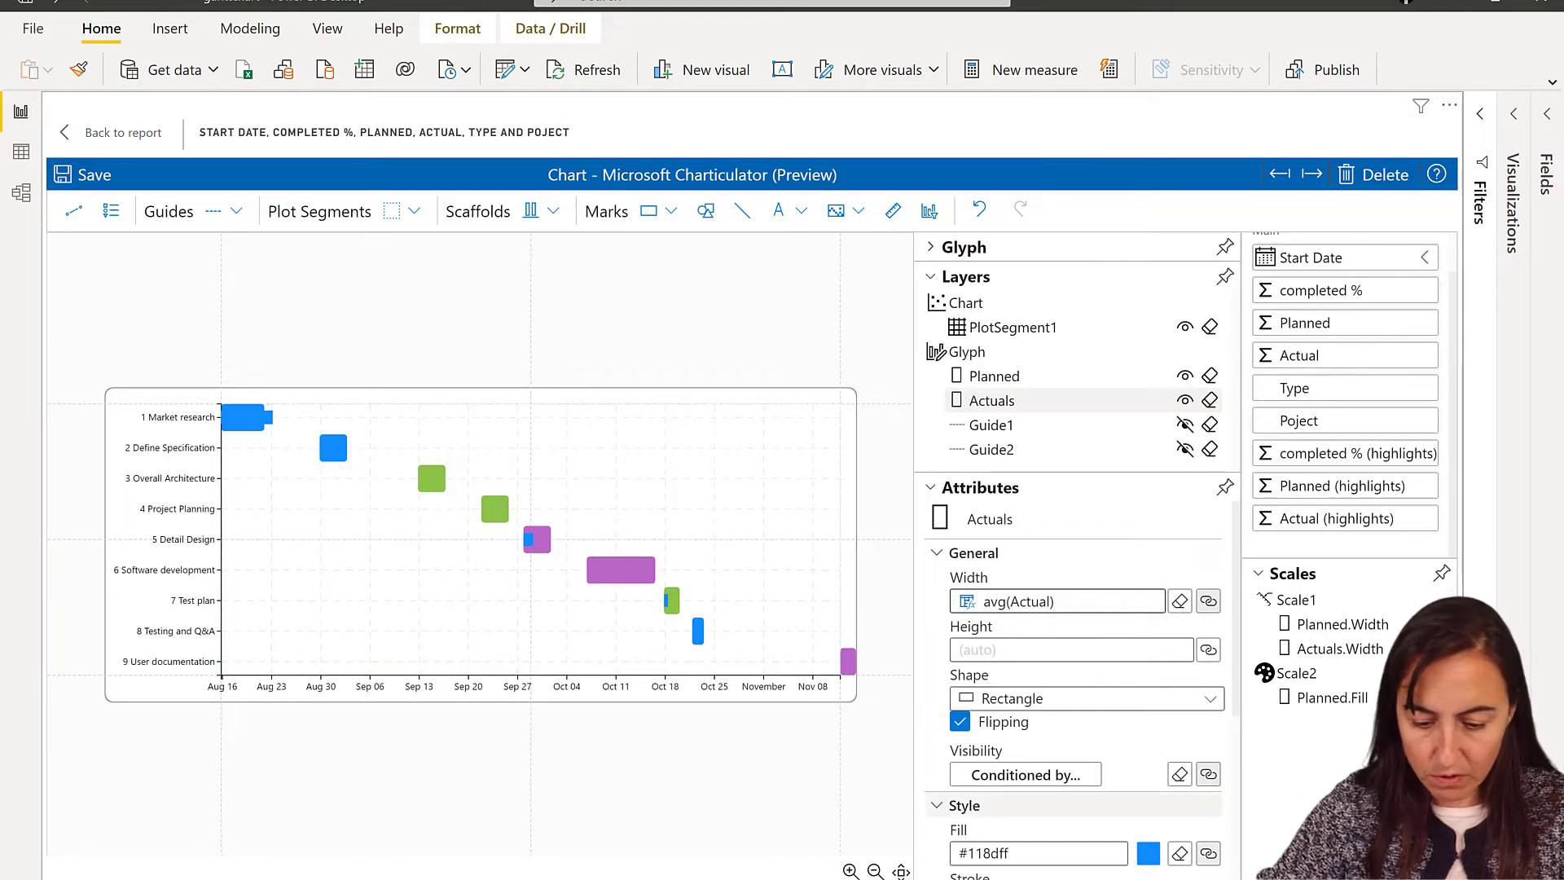
{"action": "scroll", "coordinate": [1034, 636], "scroll_direction": "down", "scroll_amount": 4}
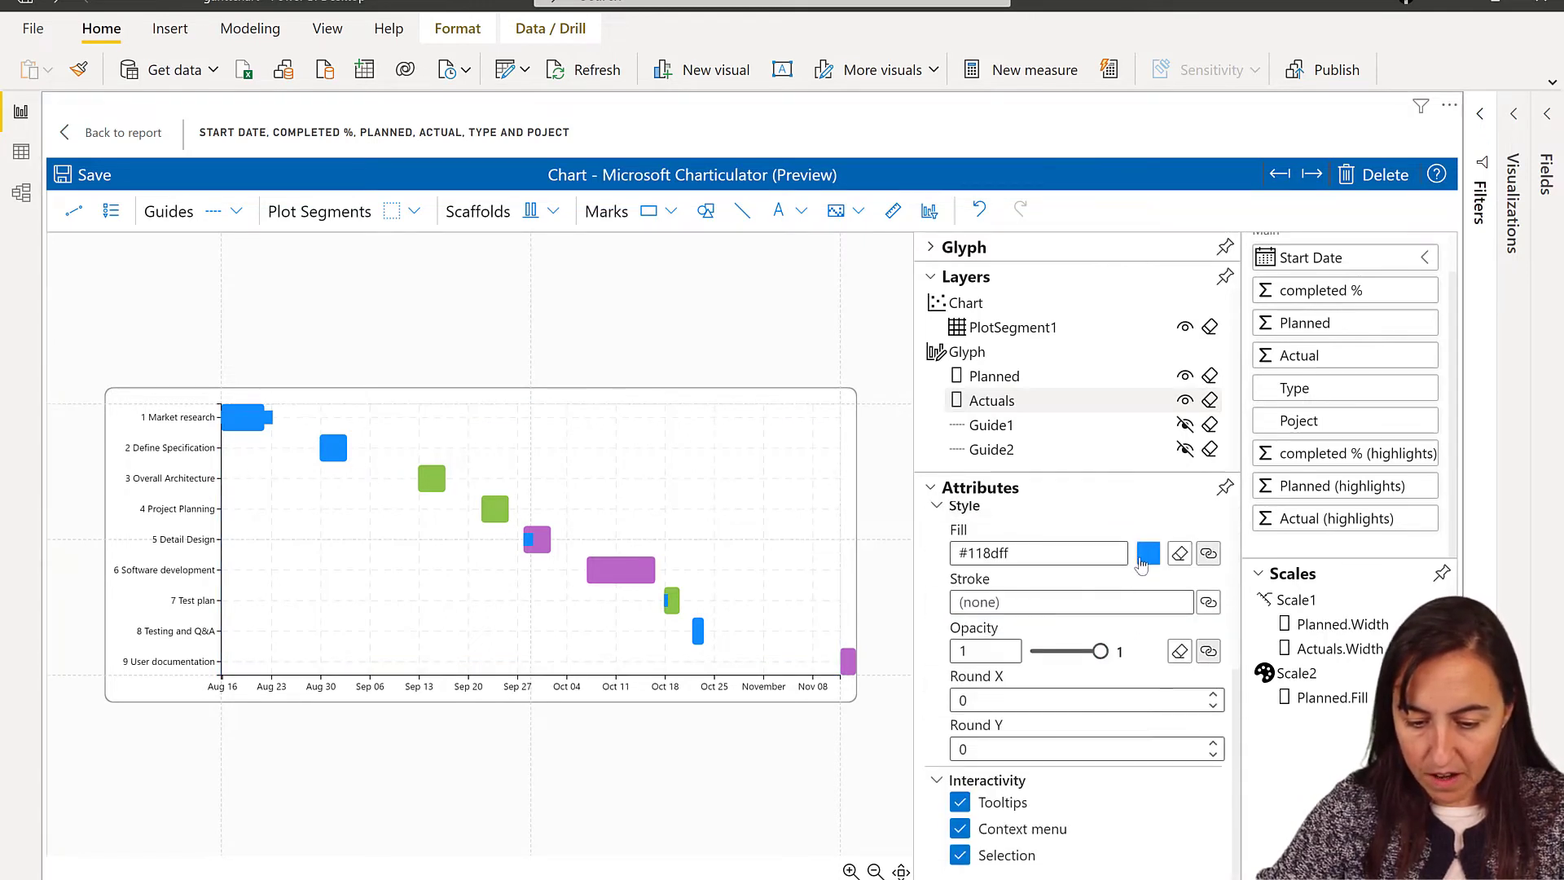
{"action": "left_click", "coordinate": [1147, 554]}
{"action": "left_click", "coordinate": [696, 627]}
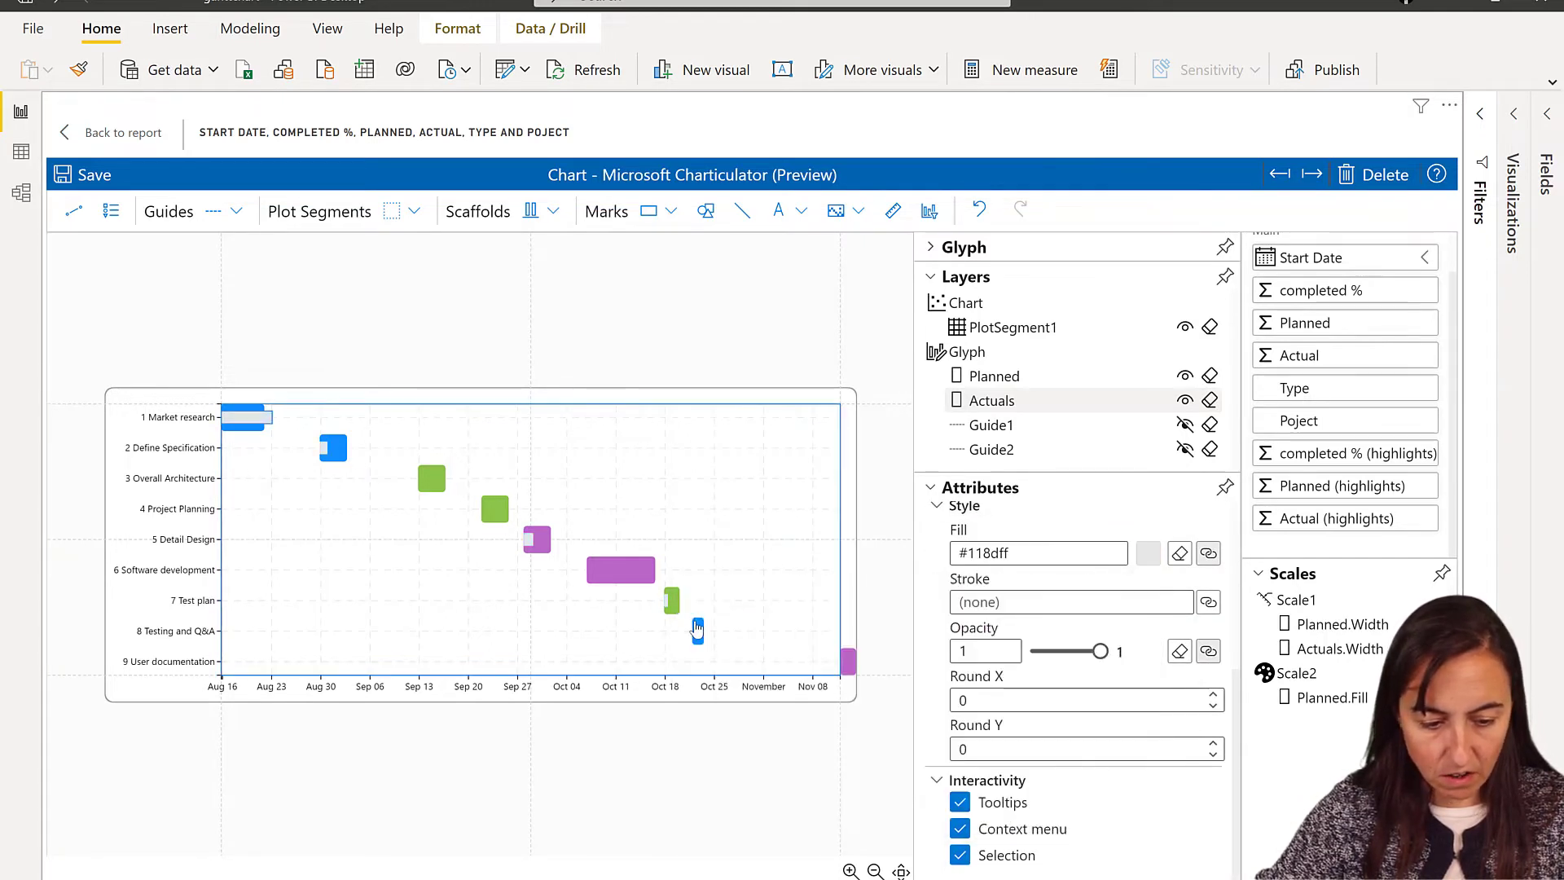
{"action": "left_click", "coordinate": [1145, 557]}
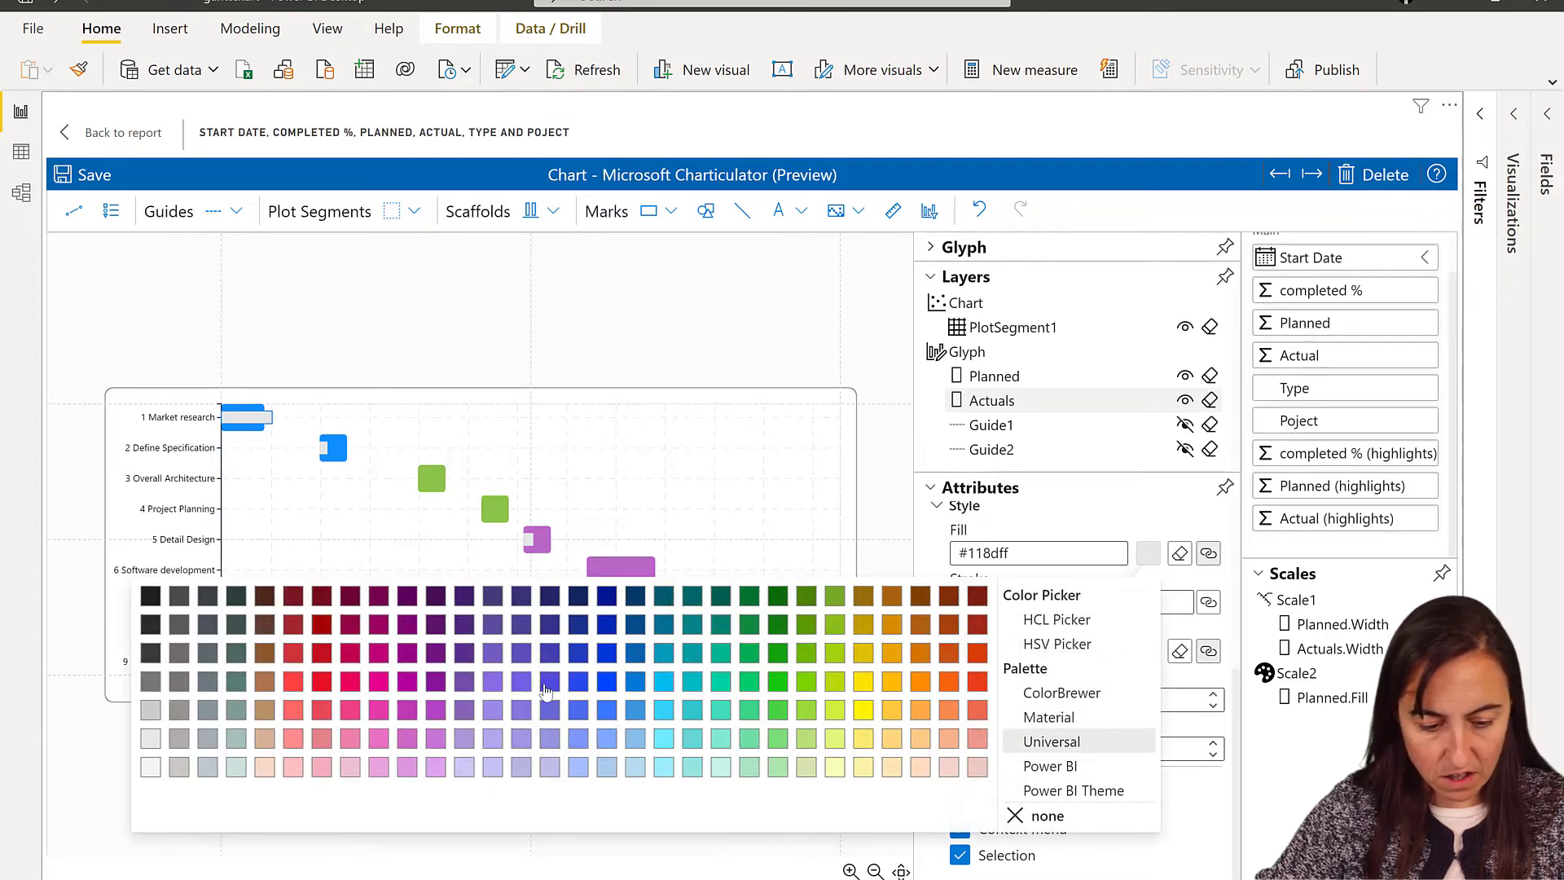
{"action": "left_click", "coordinate": [153, 710]}
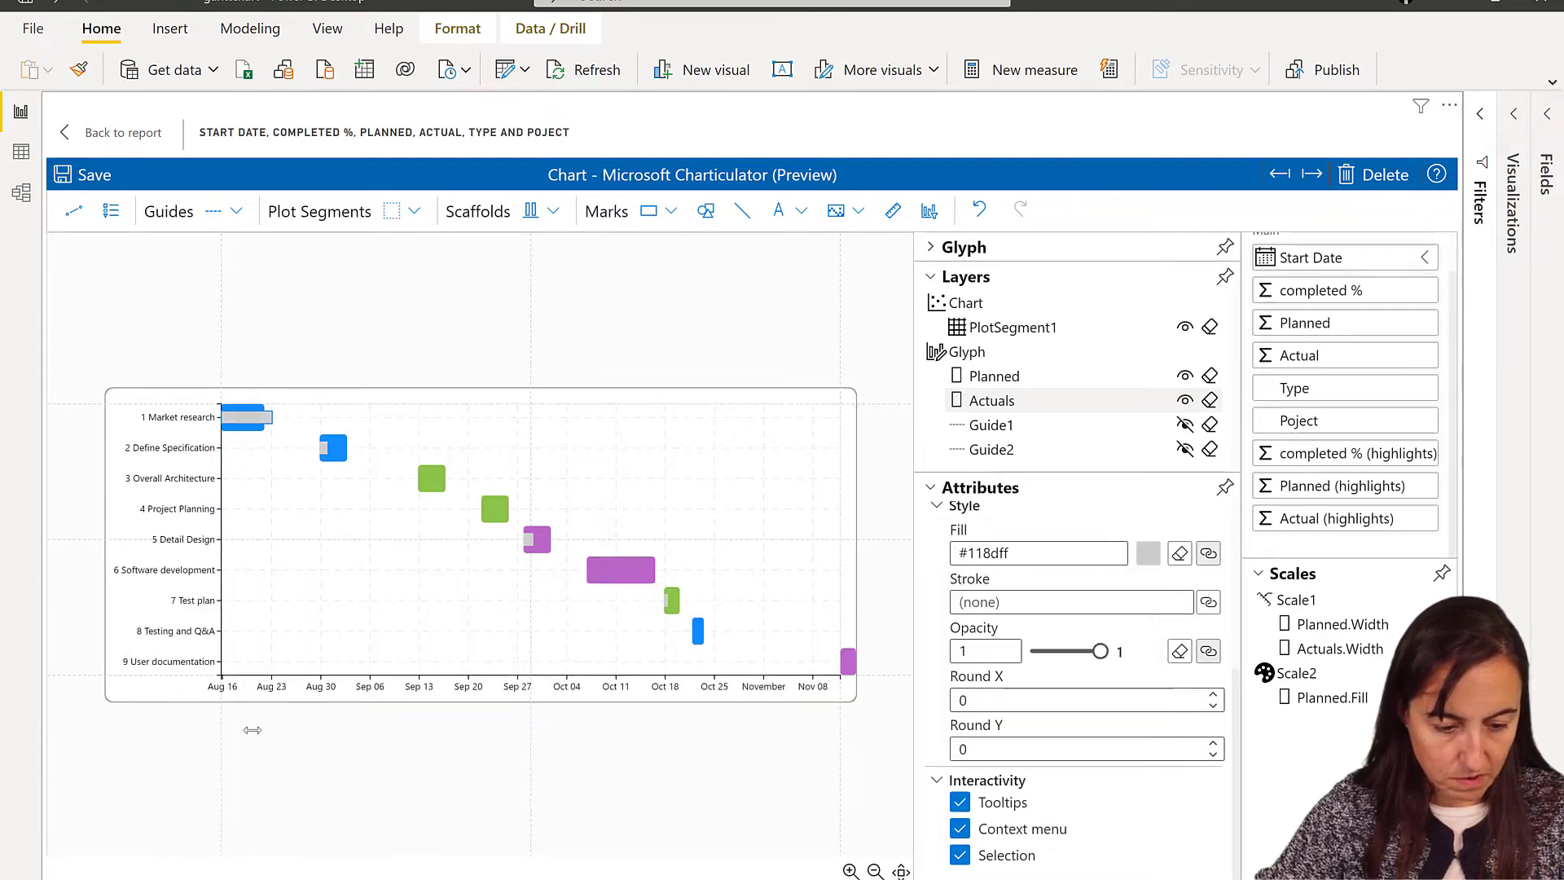
{"action": "left_click", "coordinate": [664, 337]}
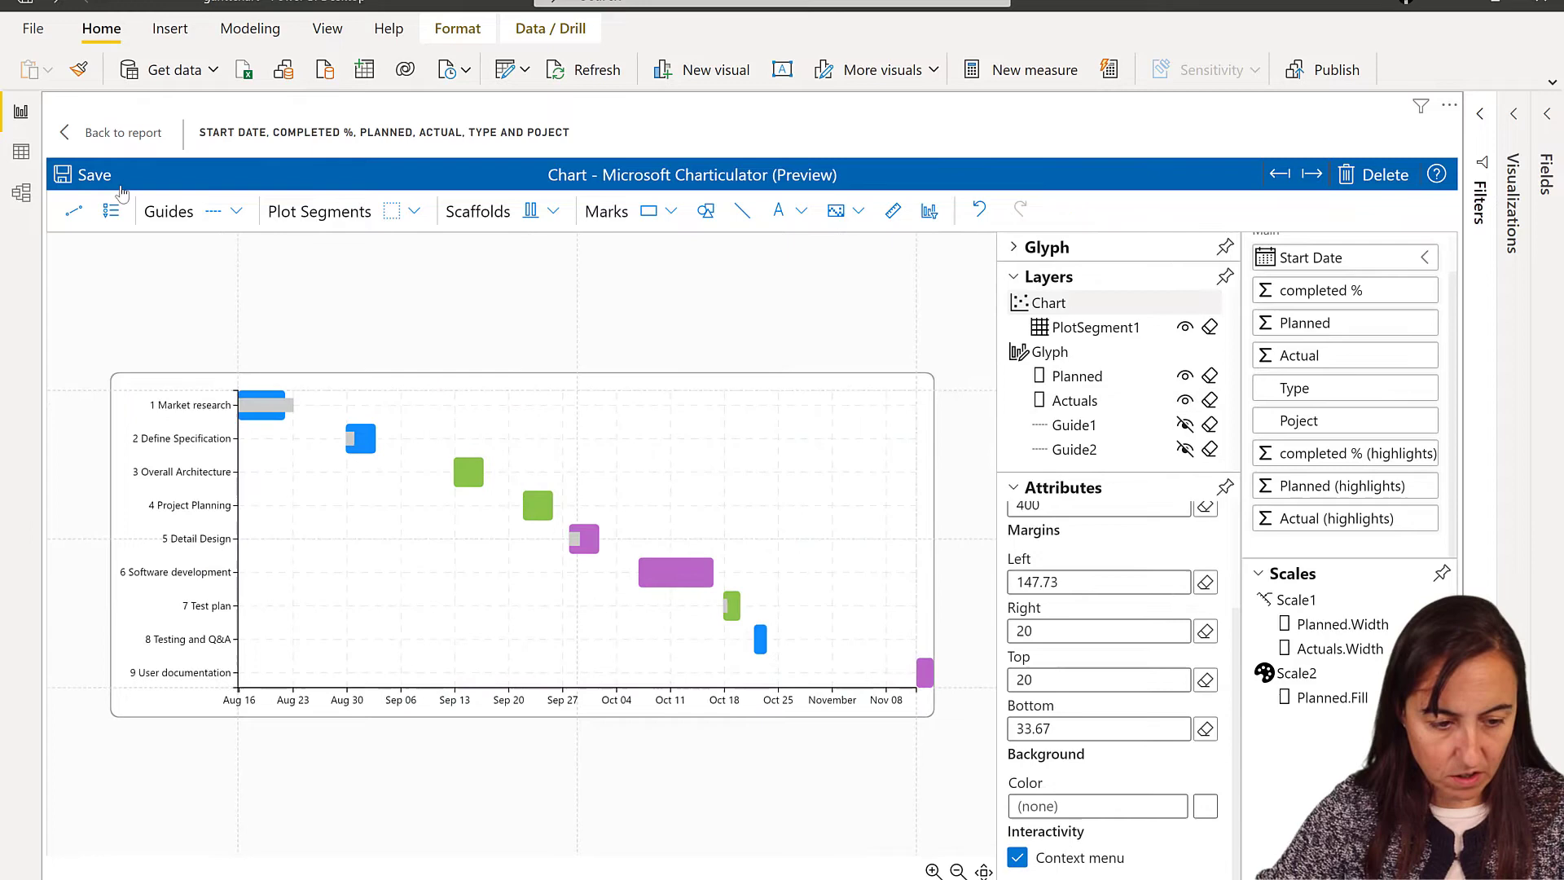
{"action": "left_click", "coordinate": [101, 131]}
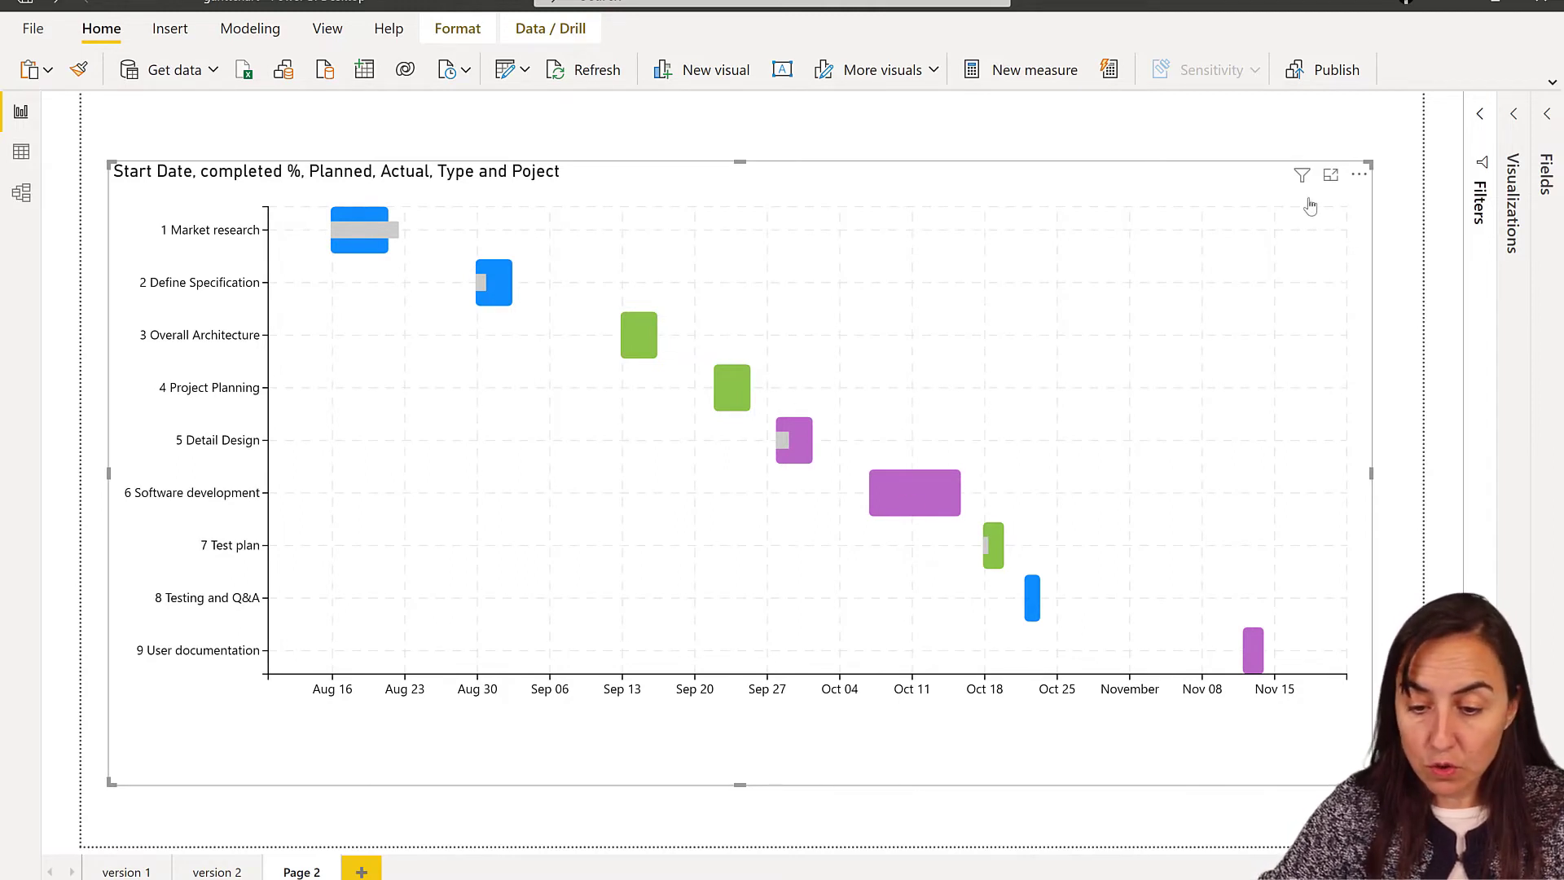
Reopen the Page 2 chart for editing, undock and enlarge the glyph editor, and fit the glyph in view.
{"action": "left_click", "coordinate": [1359, 175]}
{"action": "left_click", "coordinate": [1398, 202]}
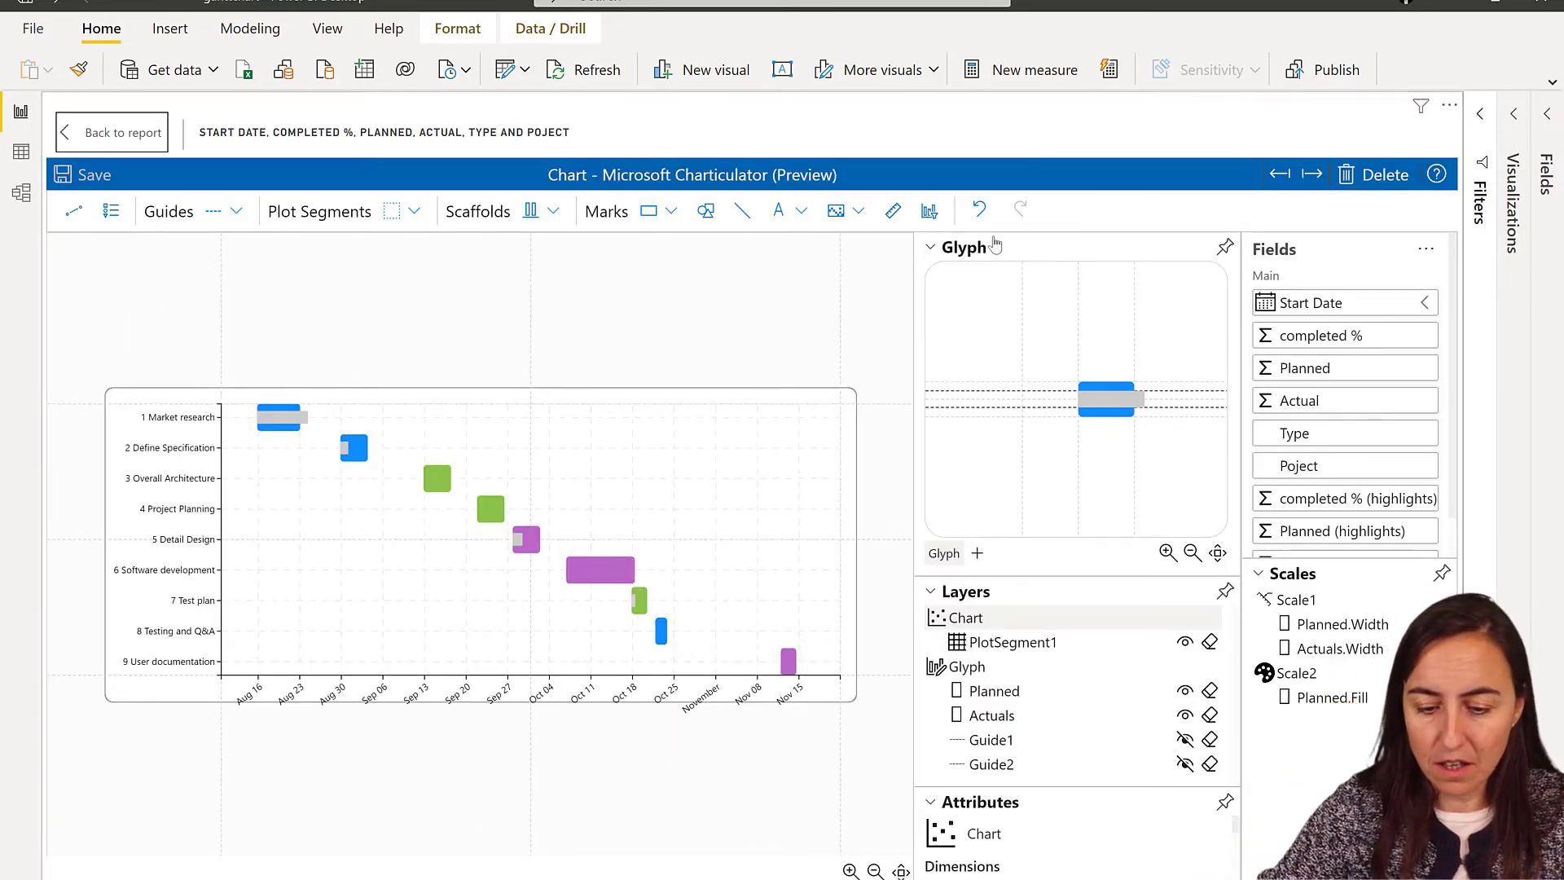
{"action": "left_click", "coordinate": [1224, 247]}
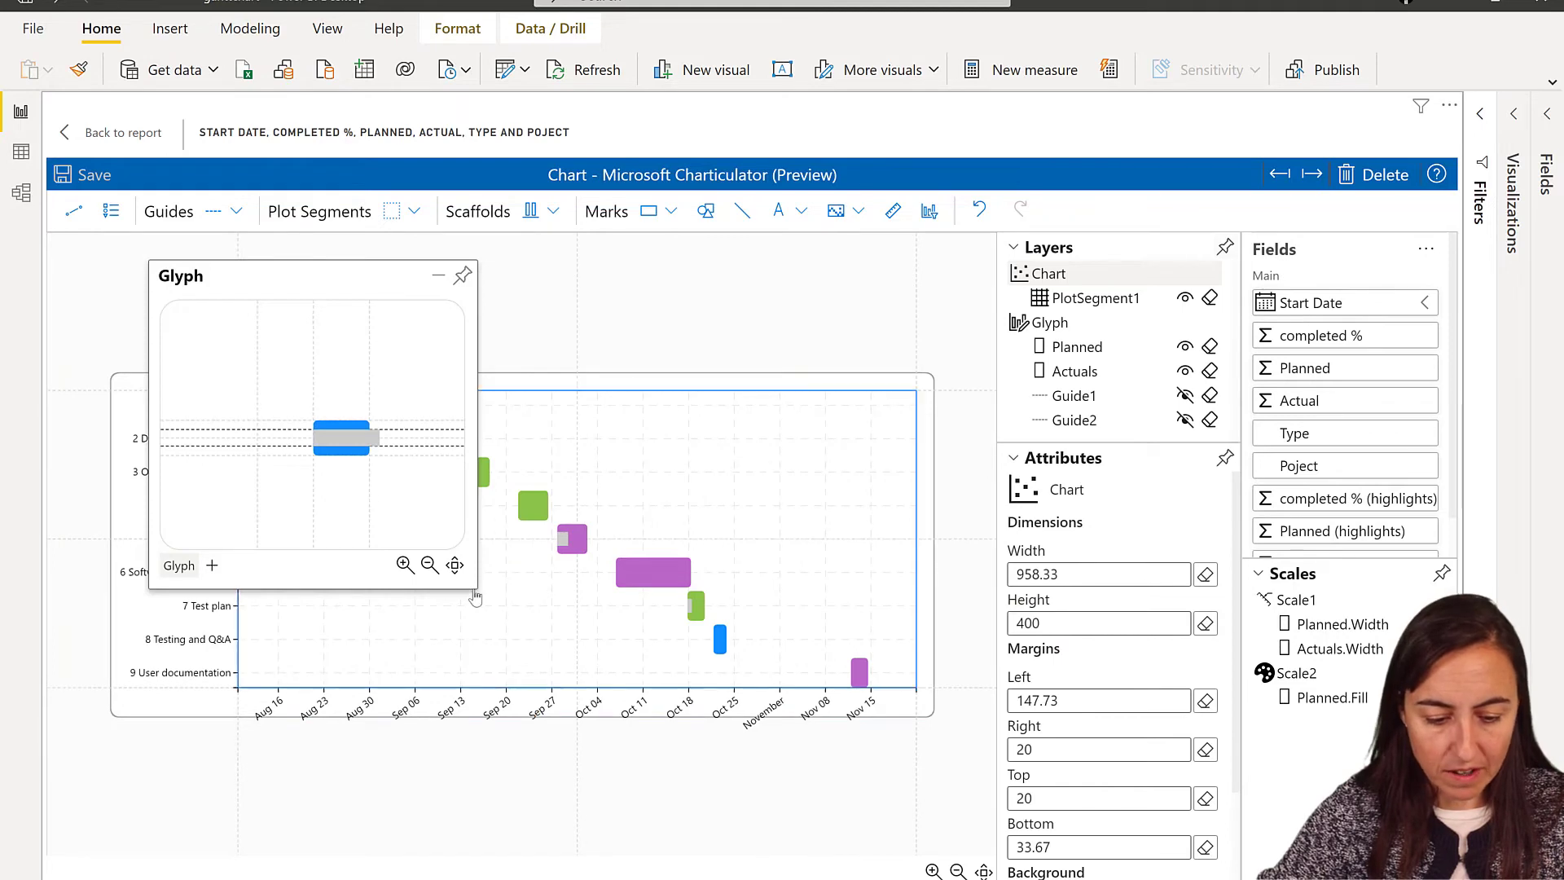
{"action": "left_click_drag", "start_coordinate": [475, 587], "coordinate": [954, 672]}
{"action": "left_click", "coordinate": [933, 647]}
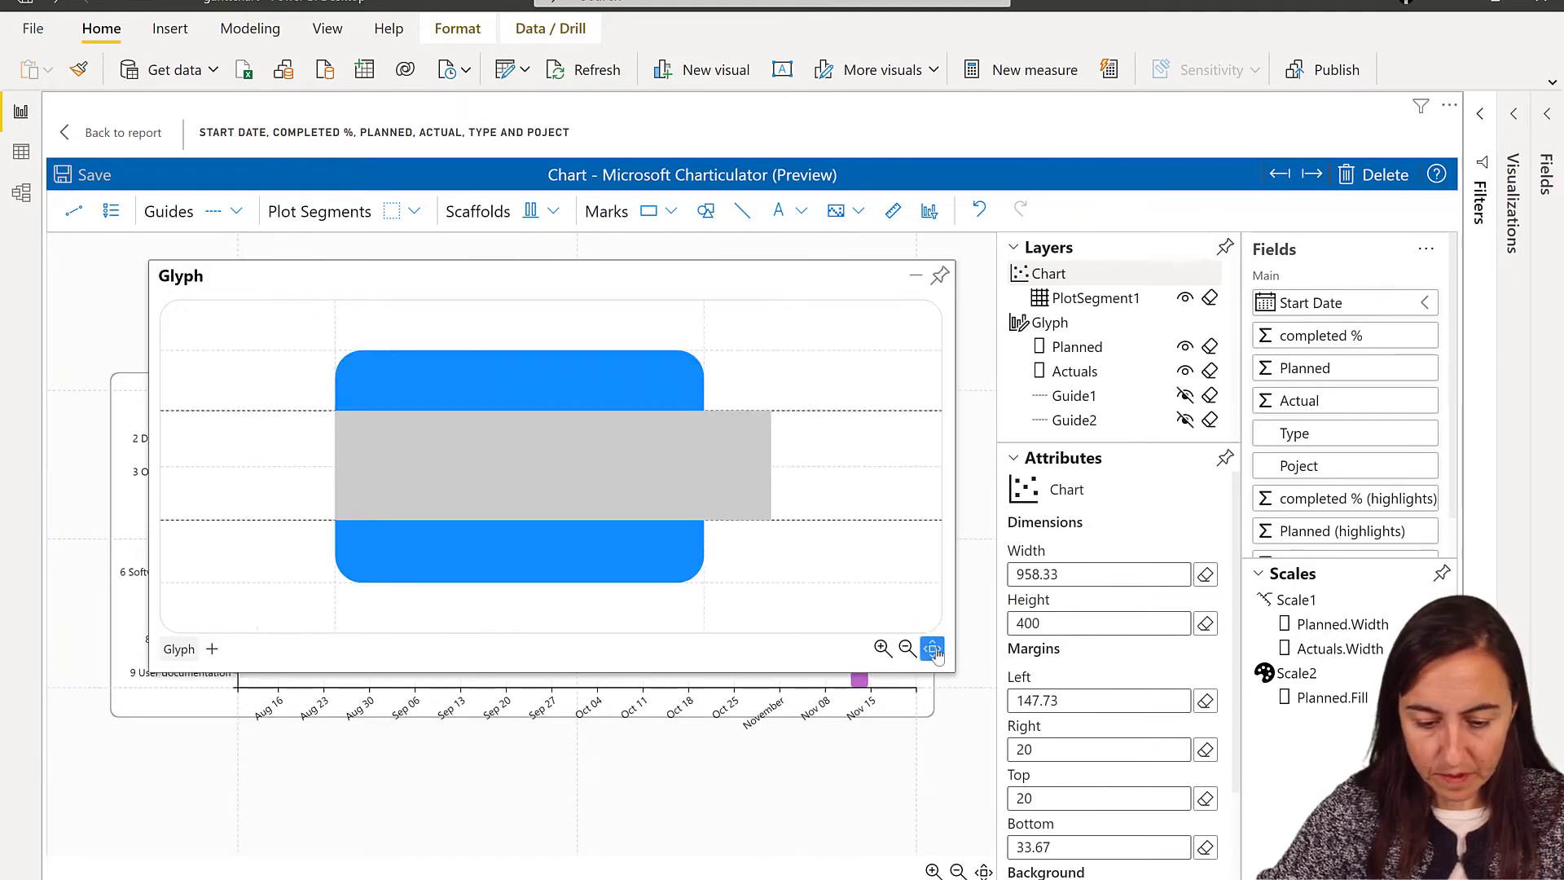
Add a text mark anchored at the middle of Planned's right edge, offset it to the right of the bars, and bind it to completed %.
{"action": "left_click", "coordinate": [789, 216]}
{"action": "left_click", "coordinate": [804, 245]}
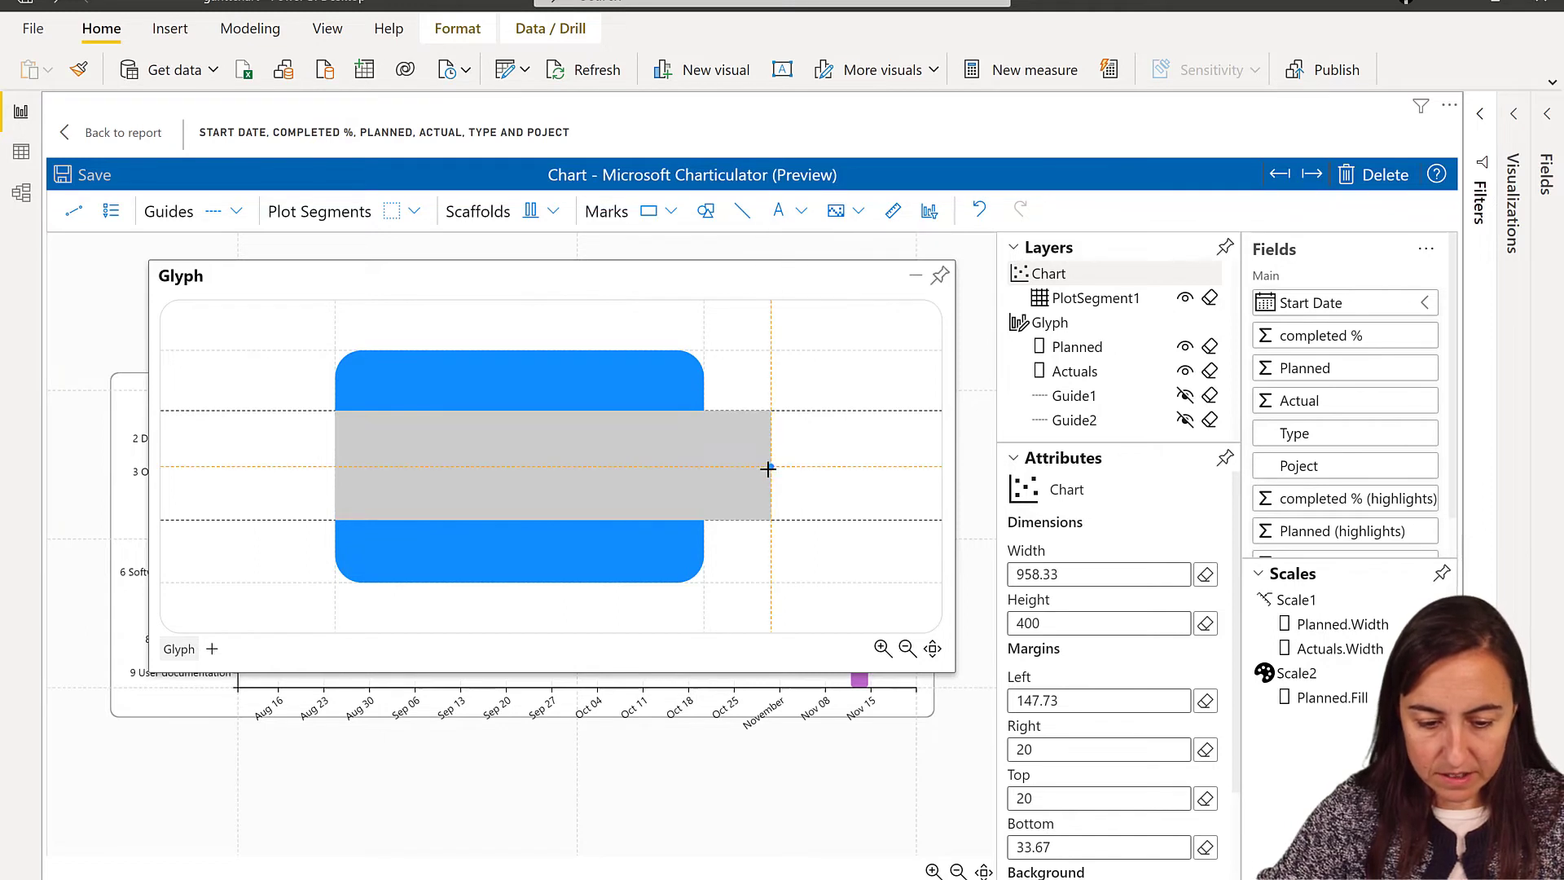
{"action": "left_click", "coordinate": [701, 469]}
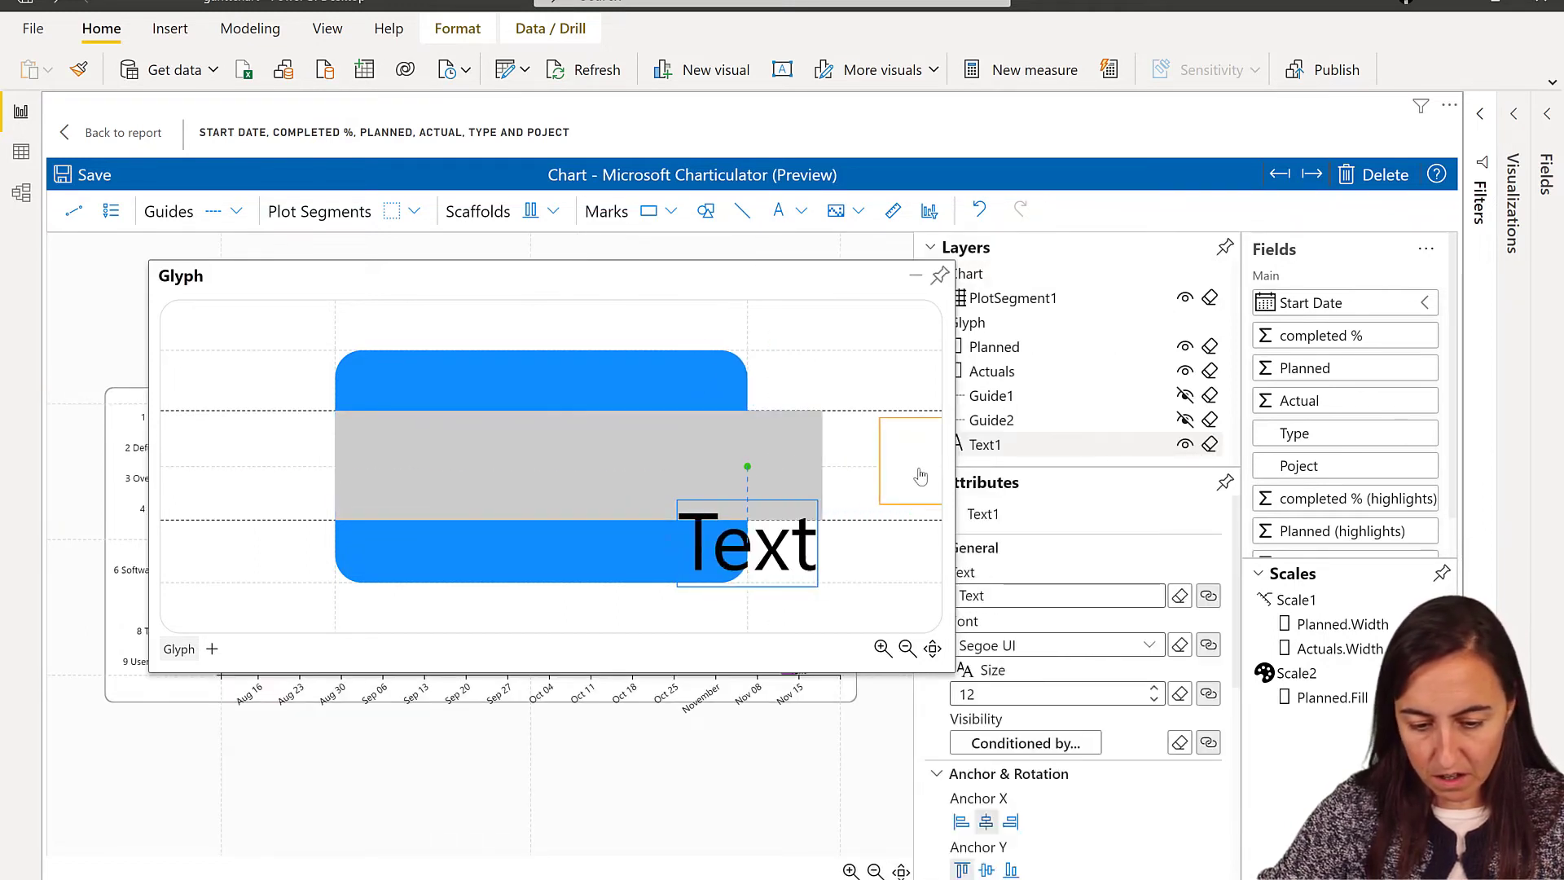
{"action": "key", "text": "Return"}
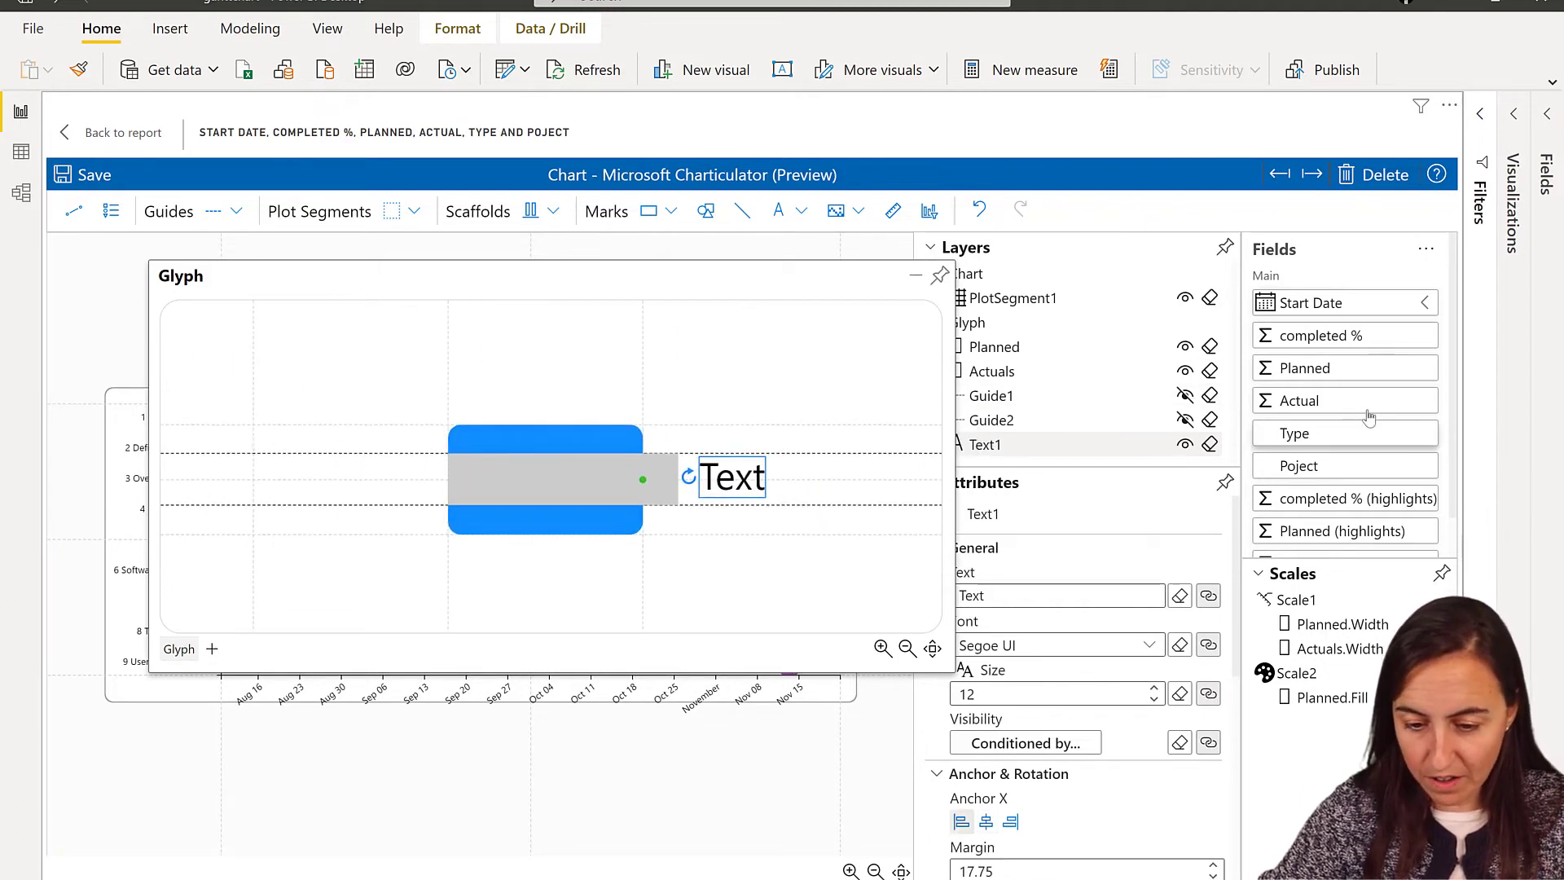
{"action": "left_click_drag", "start_coordinate": [1338, 335], "coordinate": [728, 489]}
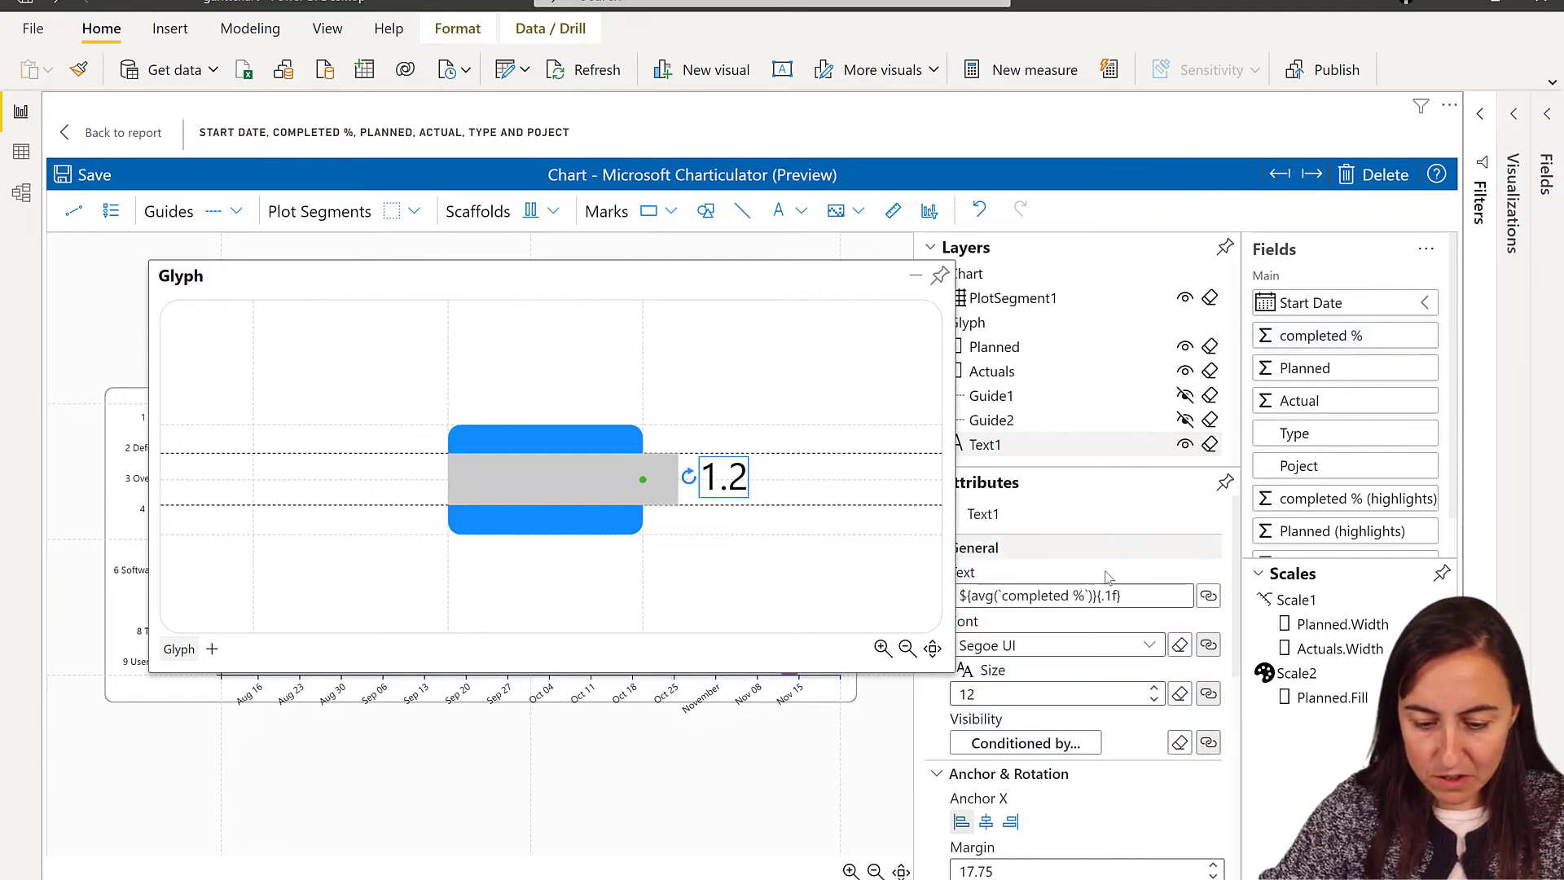
Dock and collapse the glyph editor, and set the completed % label's number format to {.3p}.
{"action": "left_click", "coordinate": [1113, 595]}
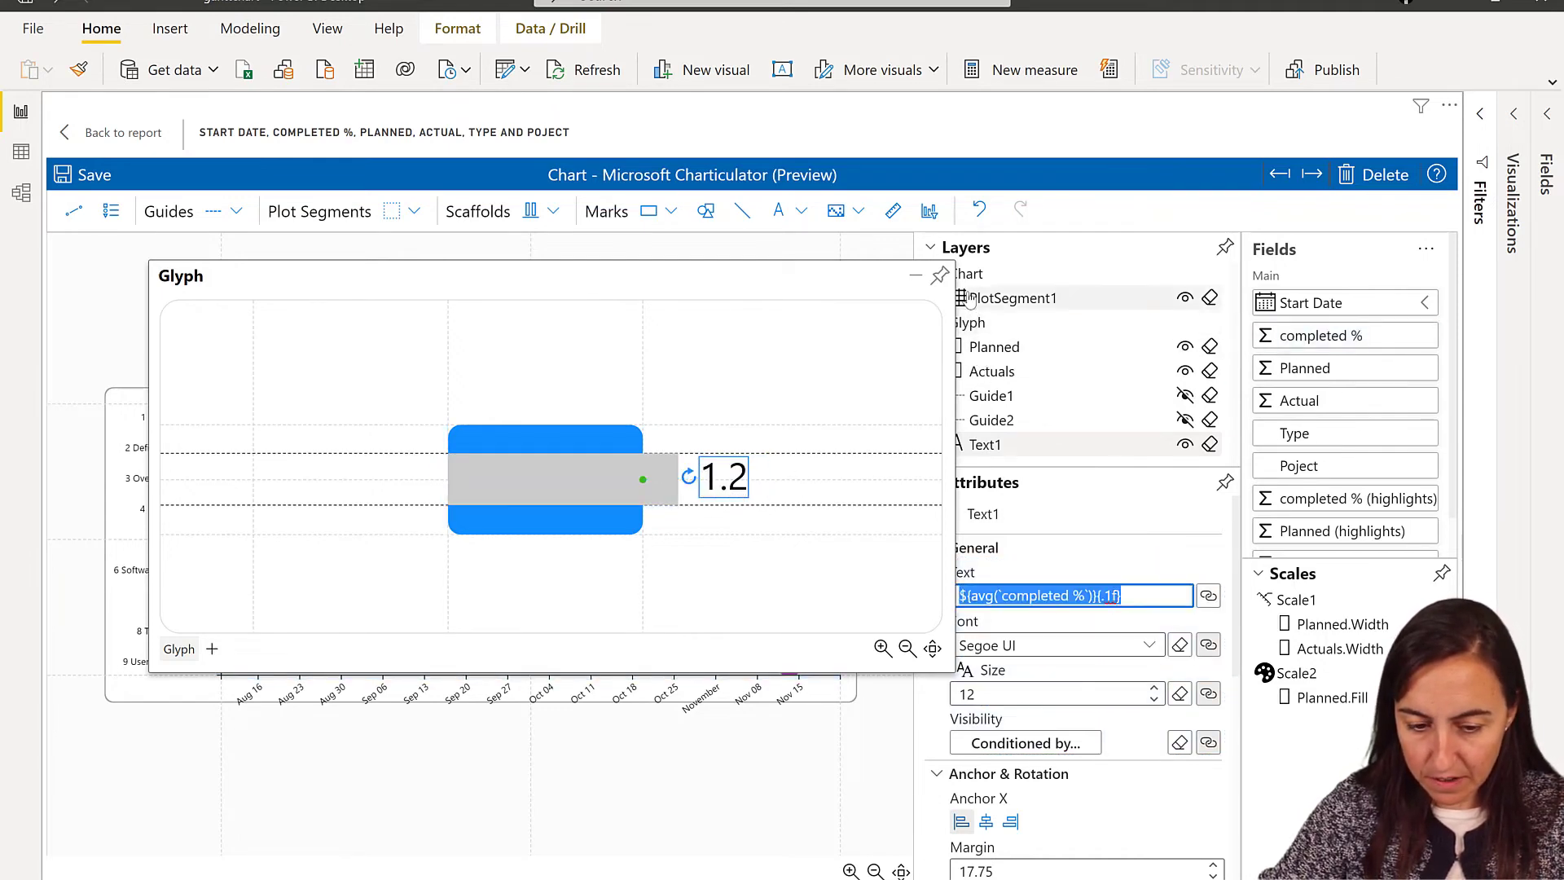
{"action": "left_click", "coordinate": [940, 276]}
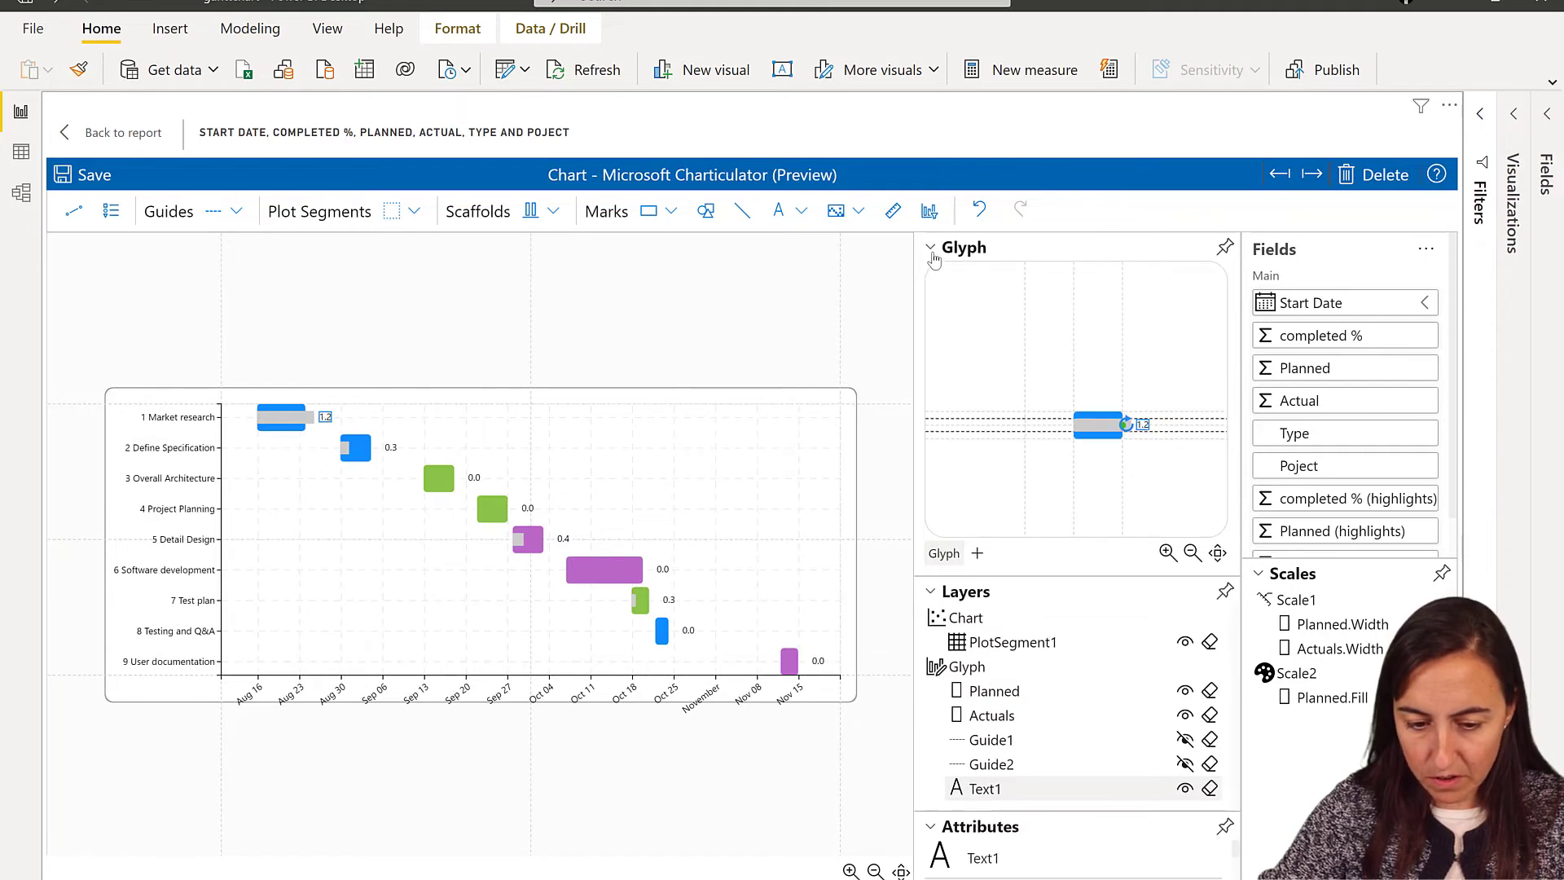
{"action": "left_click", "coordinate": [930, 247]}
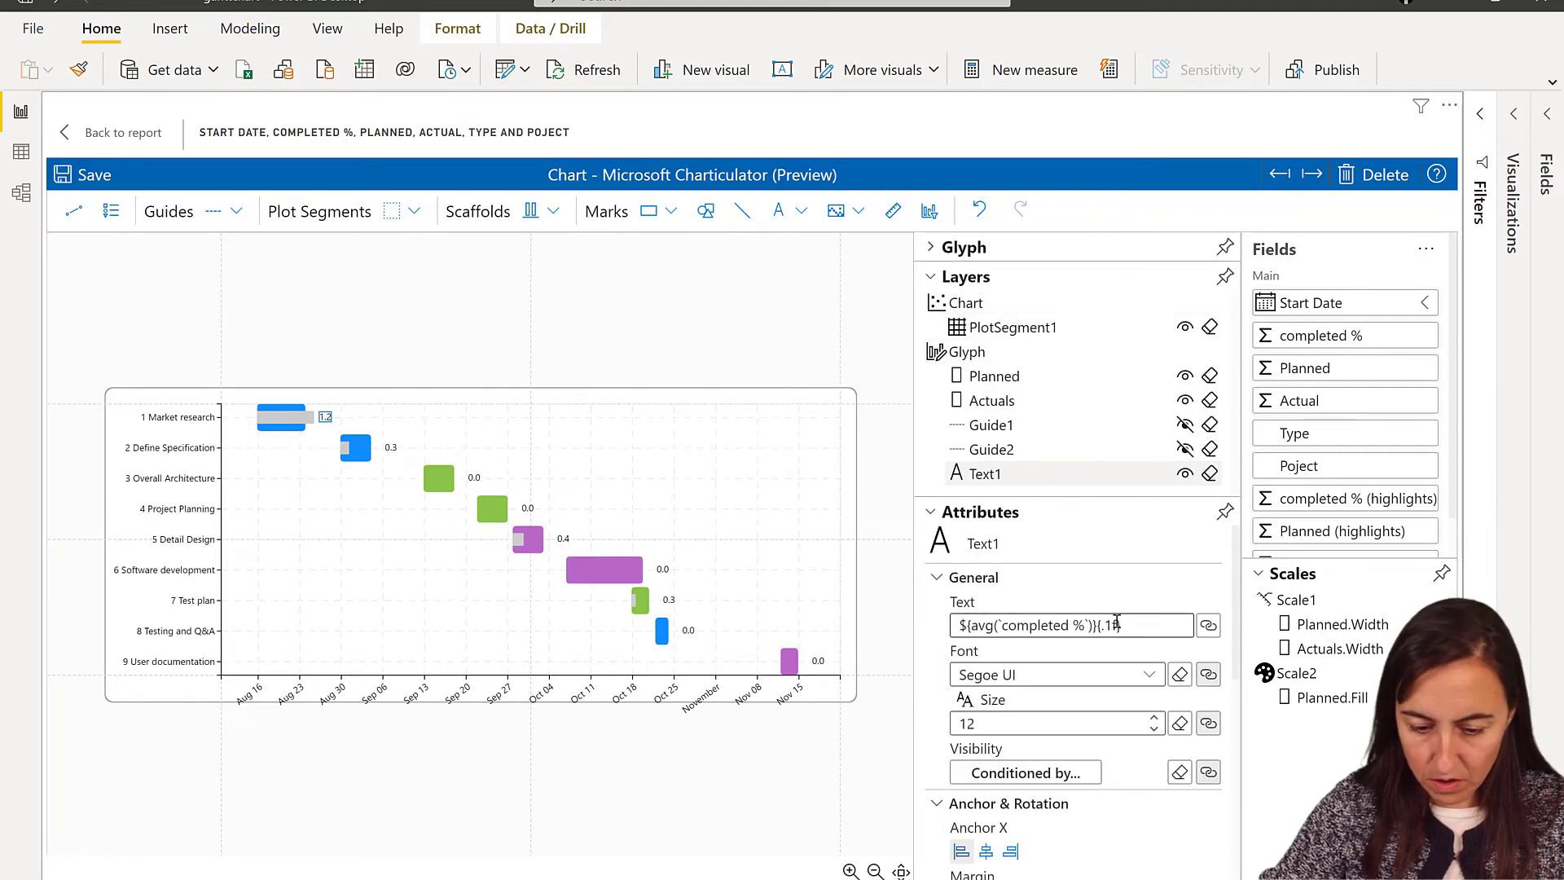
{"action": "left_click", "coordinate": [1116, 623]}
{"action": "left_click", "coordinate": [1109, 633]}
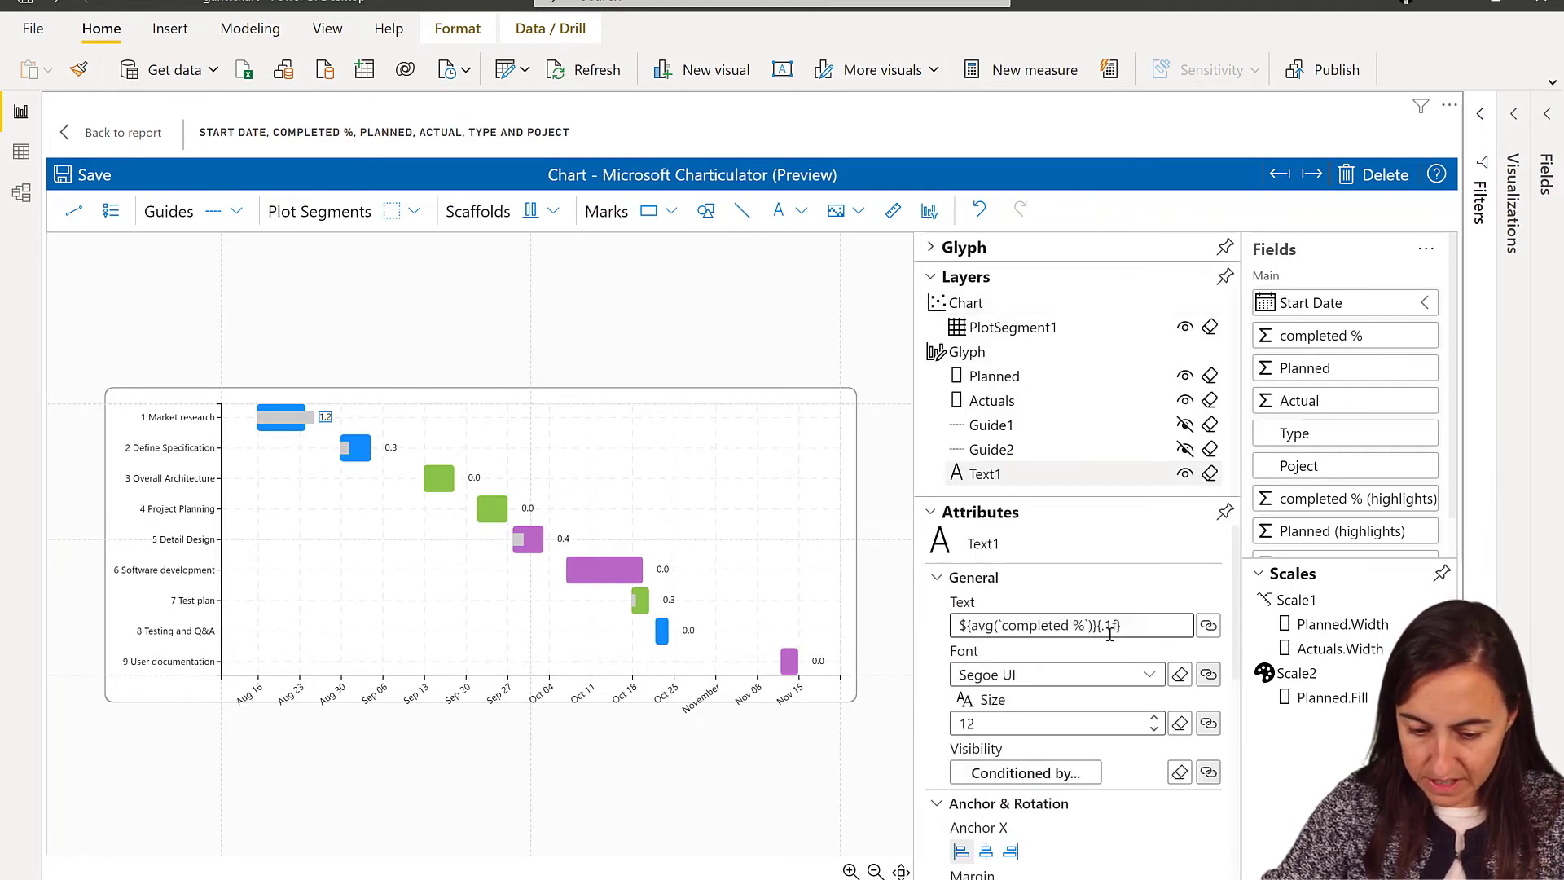
{"action": "left_click", "coordinate": [1109, 633]}
{"action": "left_click", "coordinate": [1109, 633]}
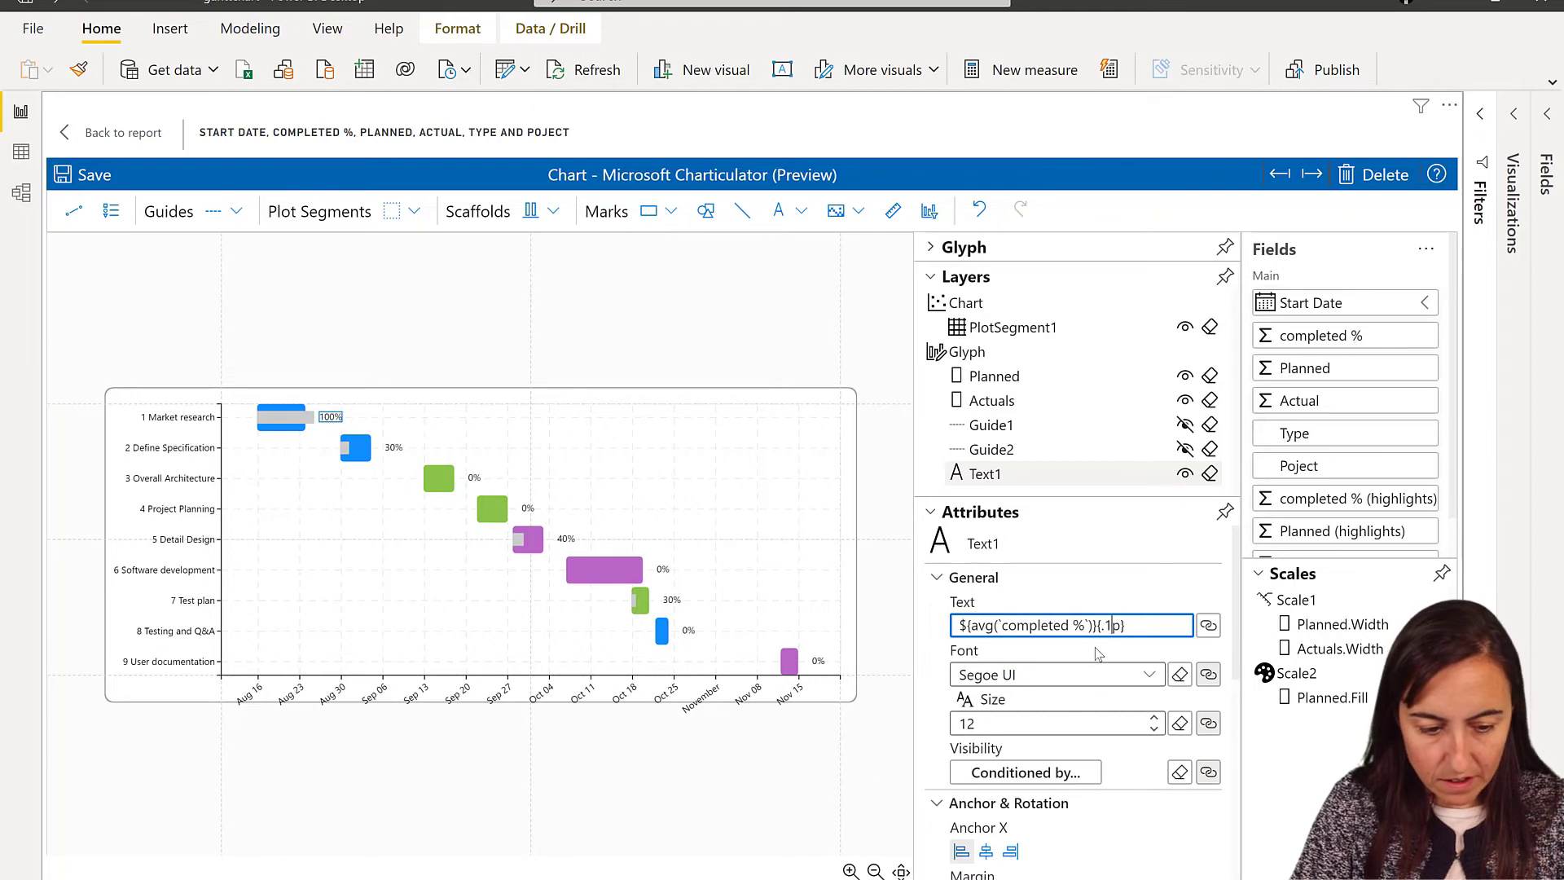
{"action": "key", "text": "BackSpace"}
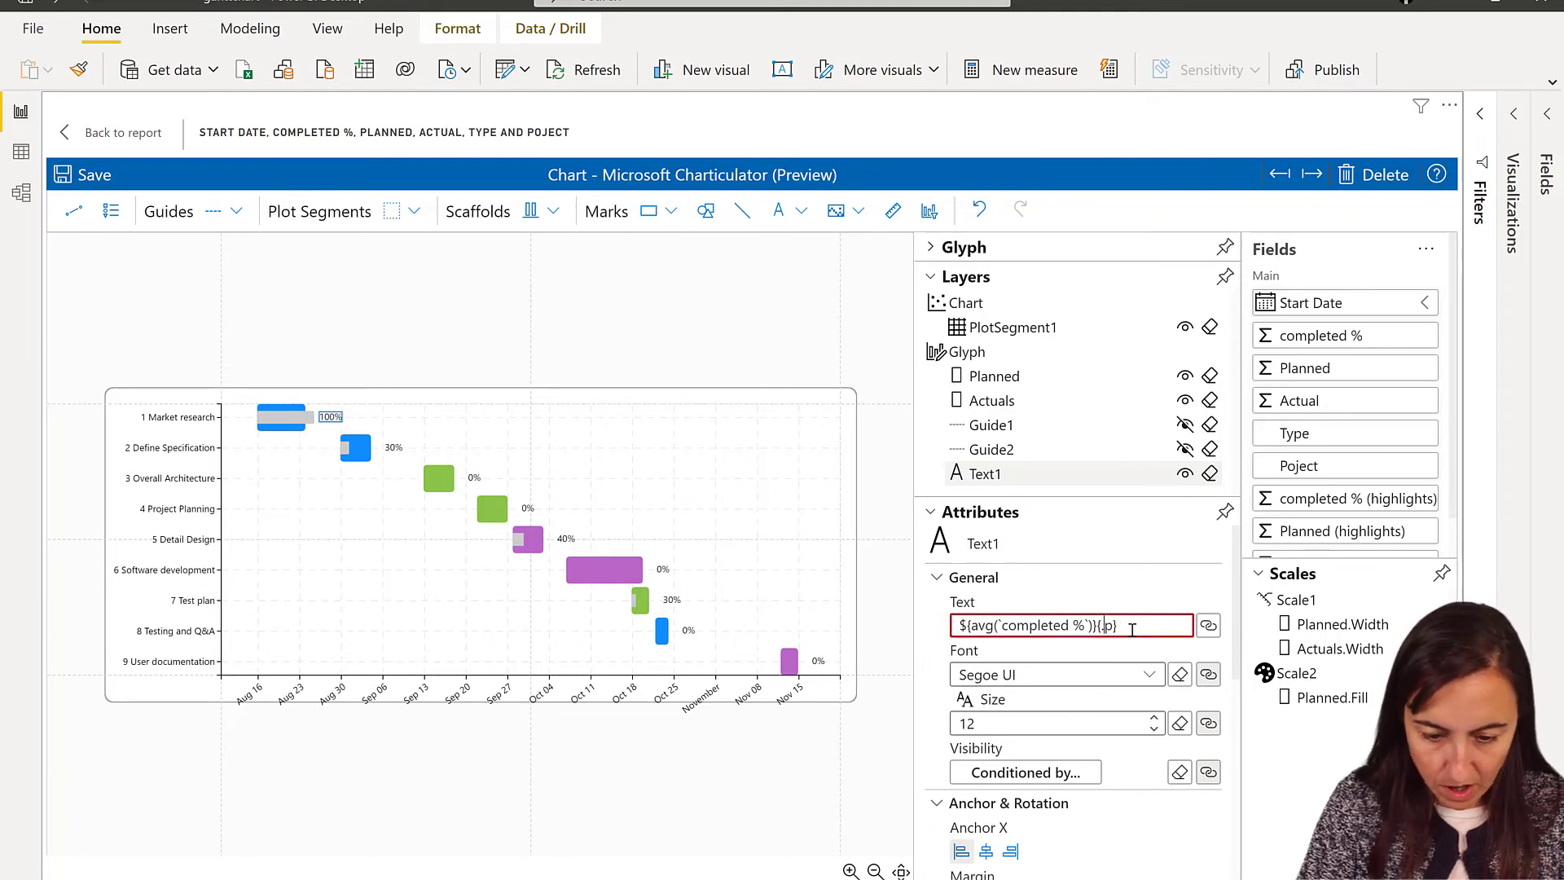
{"action": "type", "text": "2"}
{"action": "key", "text": "BackSpace"}
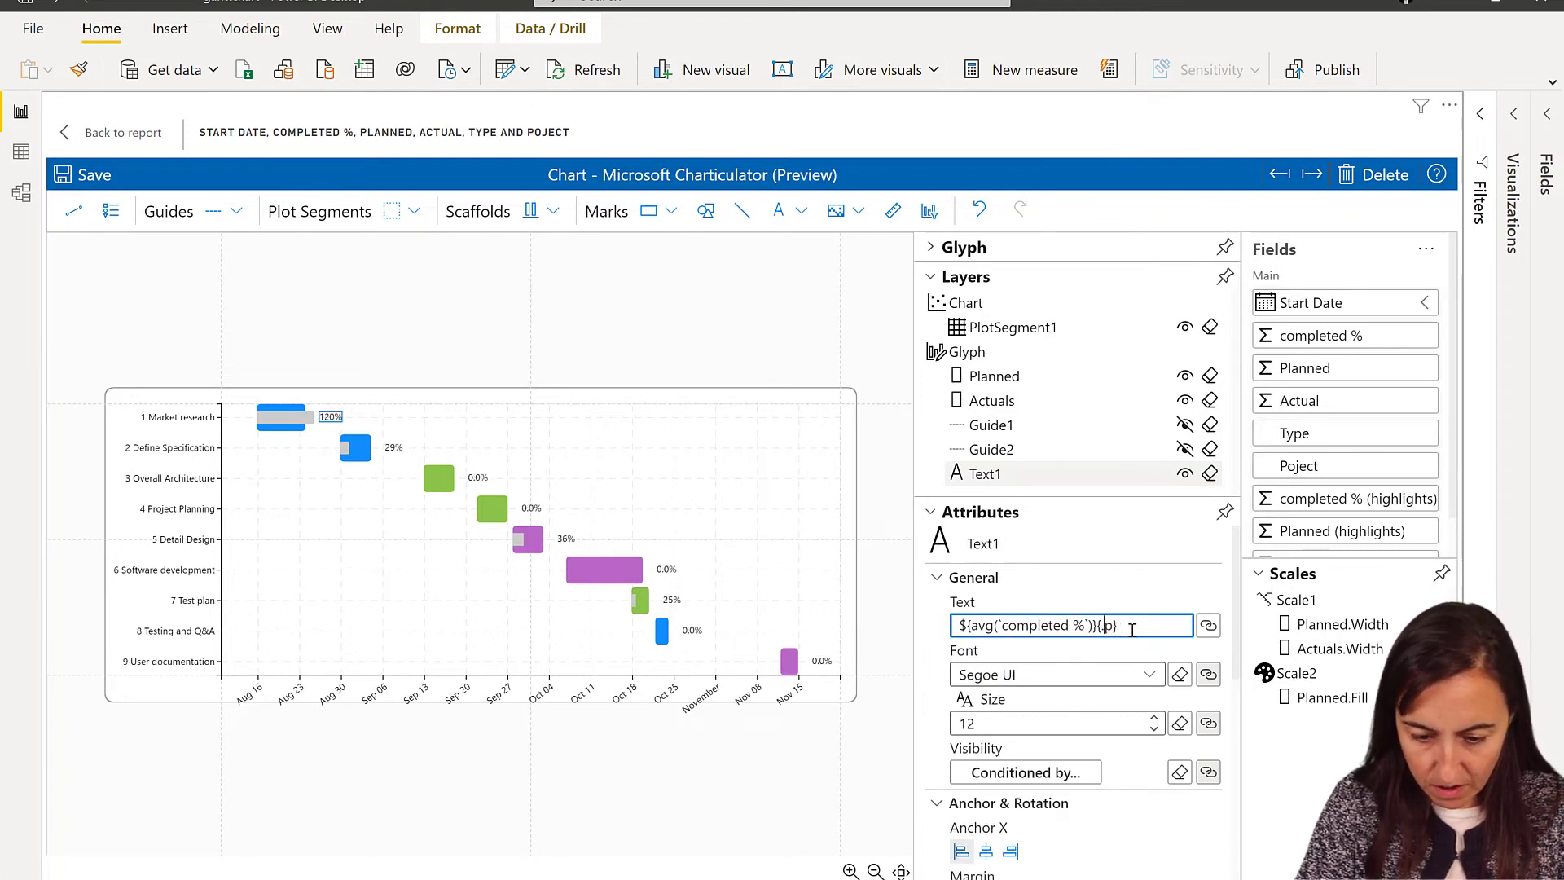
{"action": "type", "text": "3"}
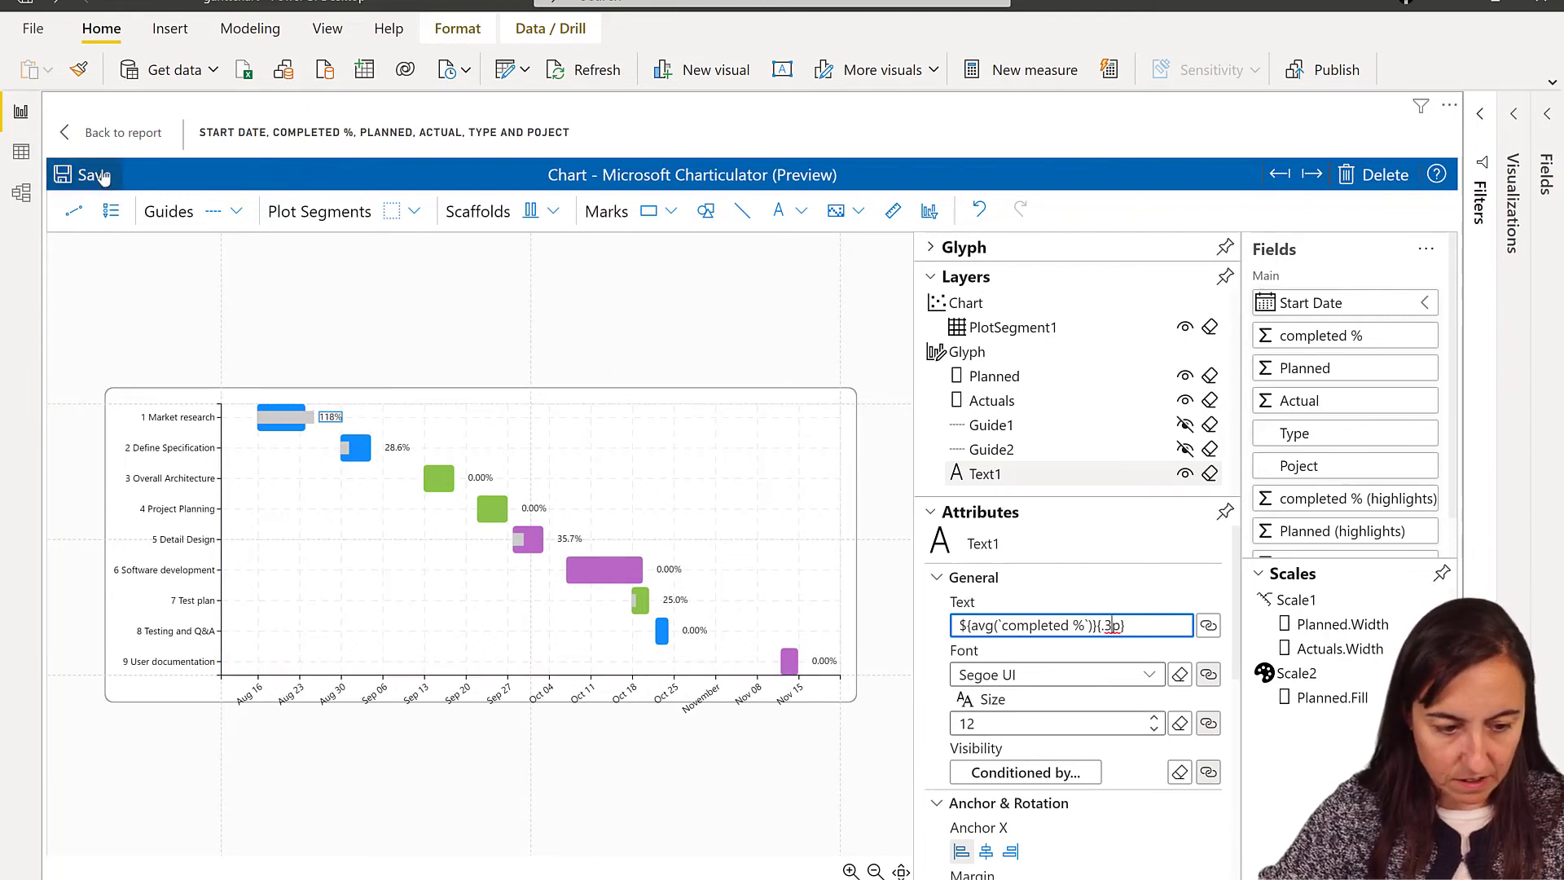
Return to the report and save the chart changes.
{"action": "left_click", "coordinate": [98, 133]}
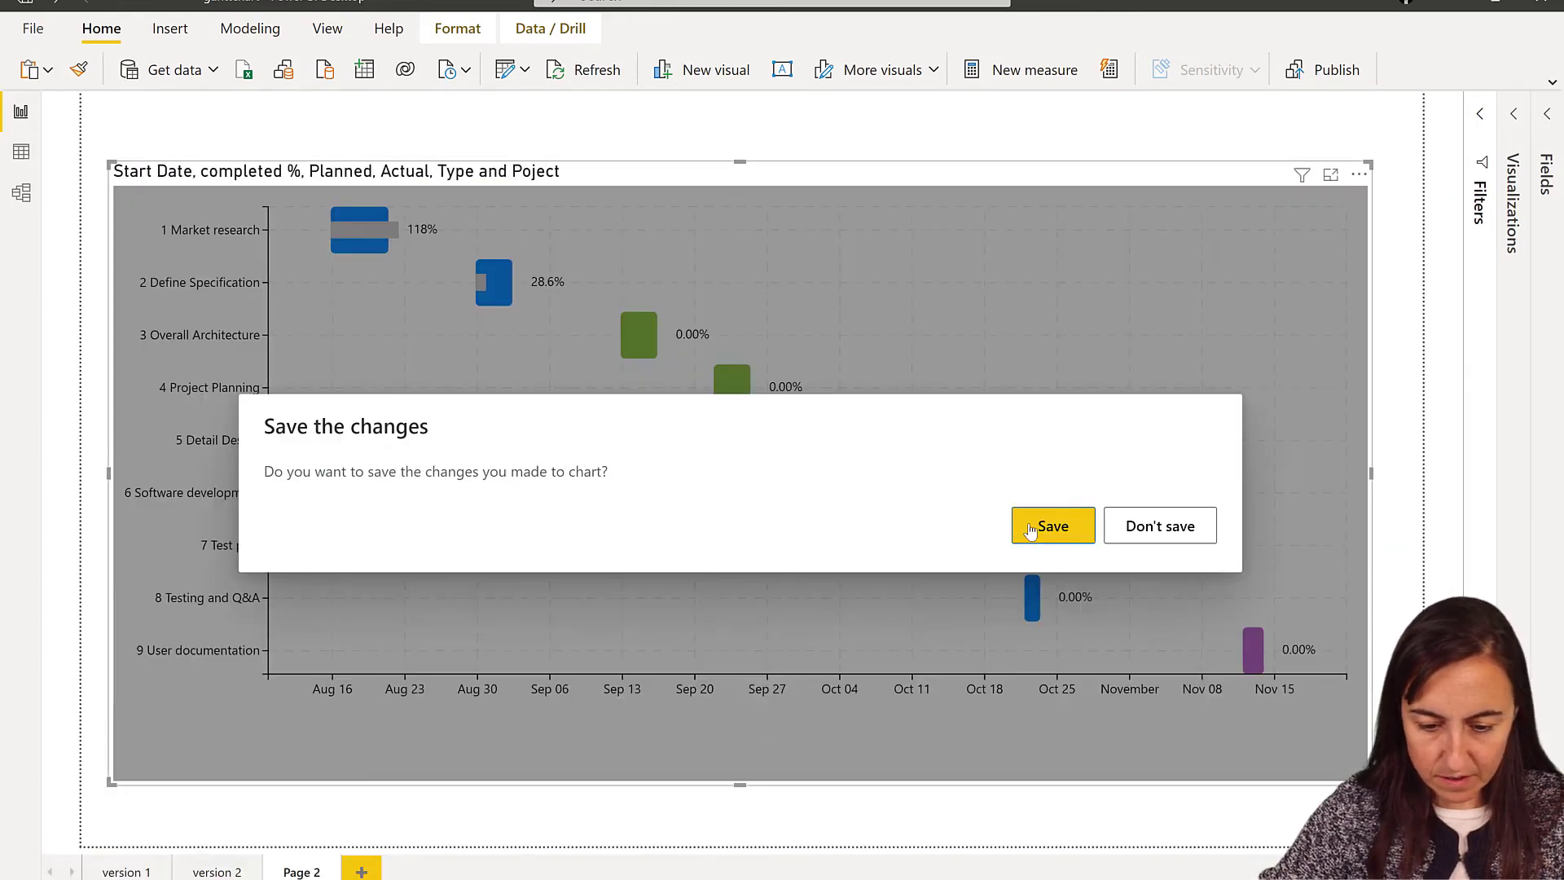
{"action": "left_click", "coordinate": [1047, 529]}
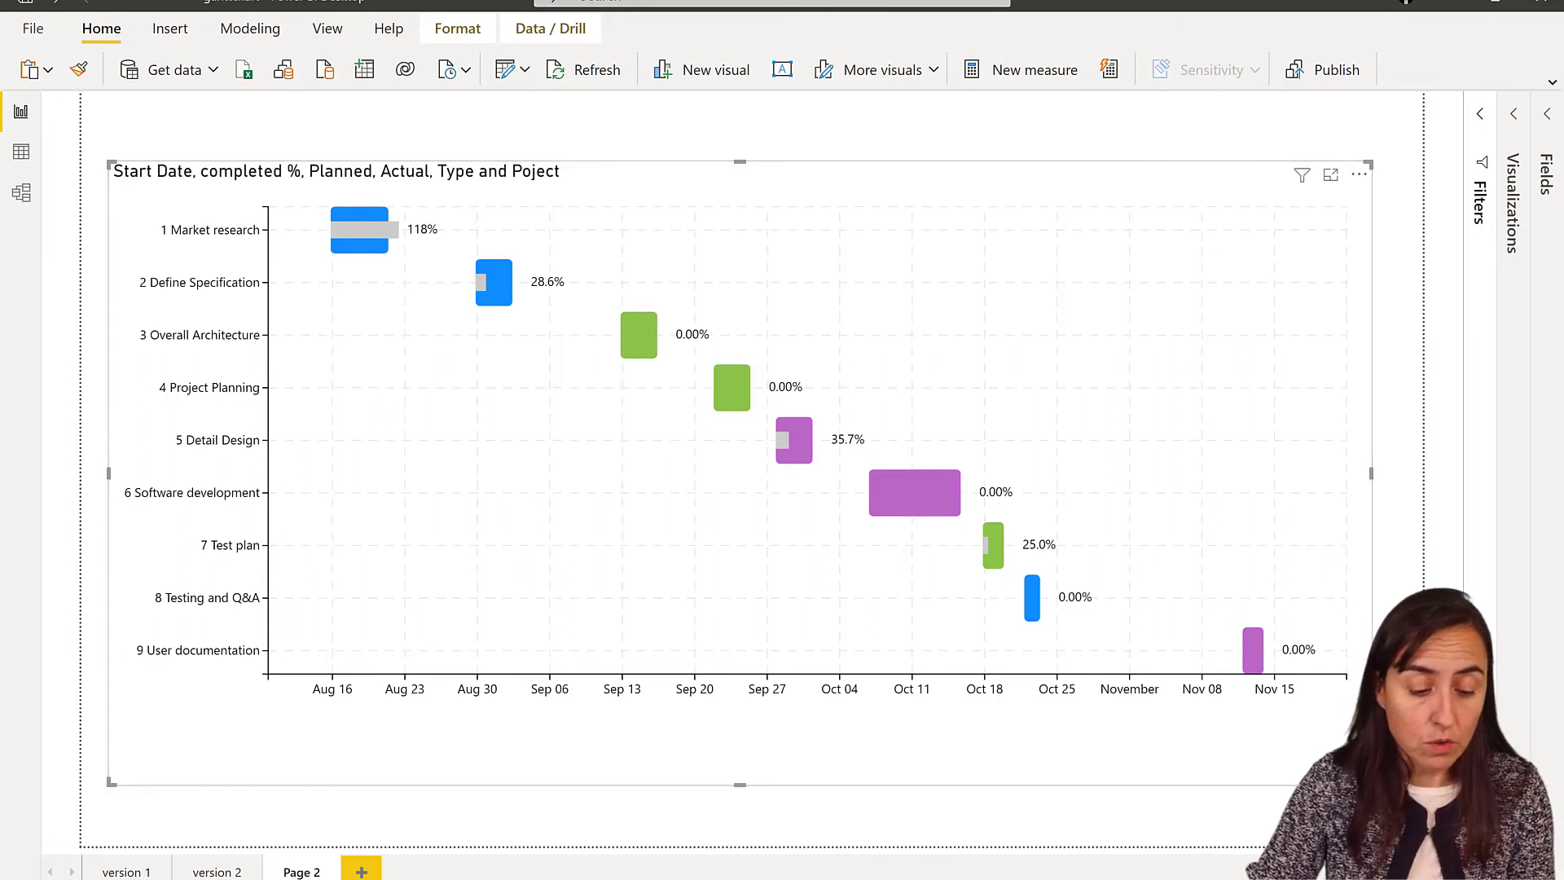
Open the version 2 page and enlarge its Gantt chart to fill the page width and cover the table beneath.
{"action": "left_click", "coordinate": [222, 872]}
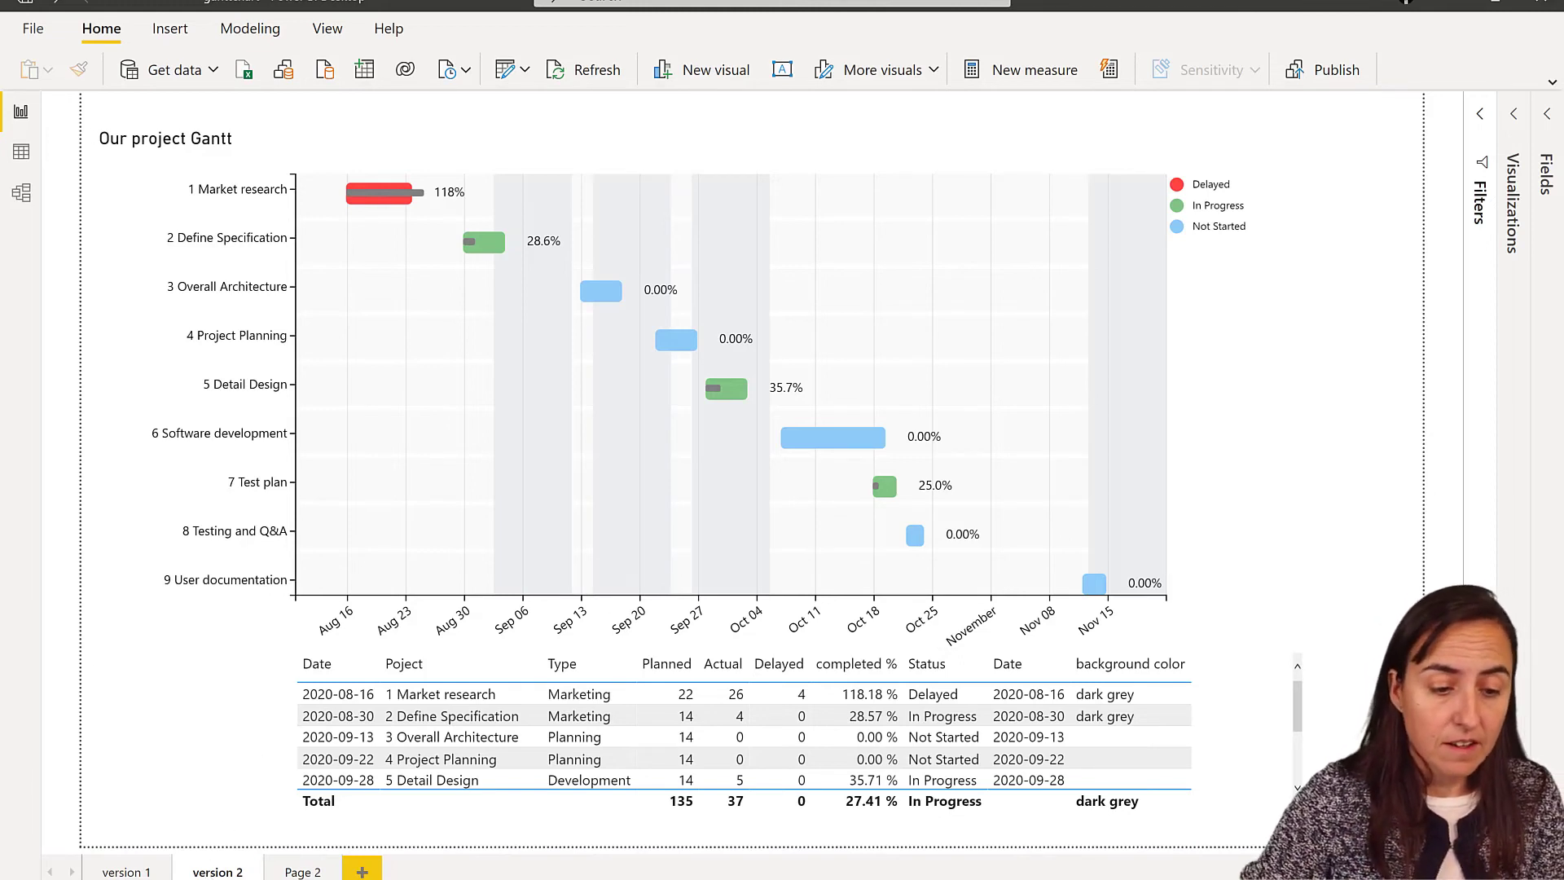
{"action": "left_click_drag", "start_coordinate": [1305, 664], "coordinate": [1405, 845]}
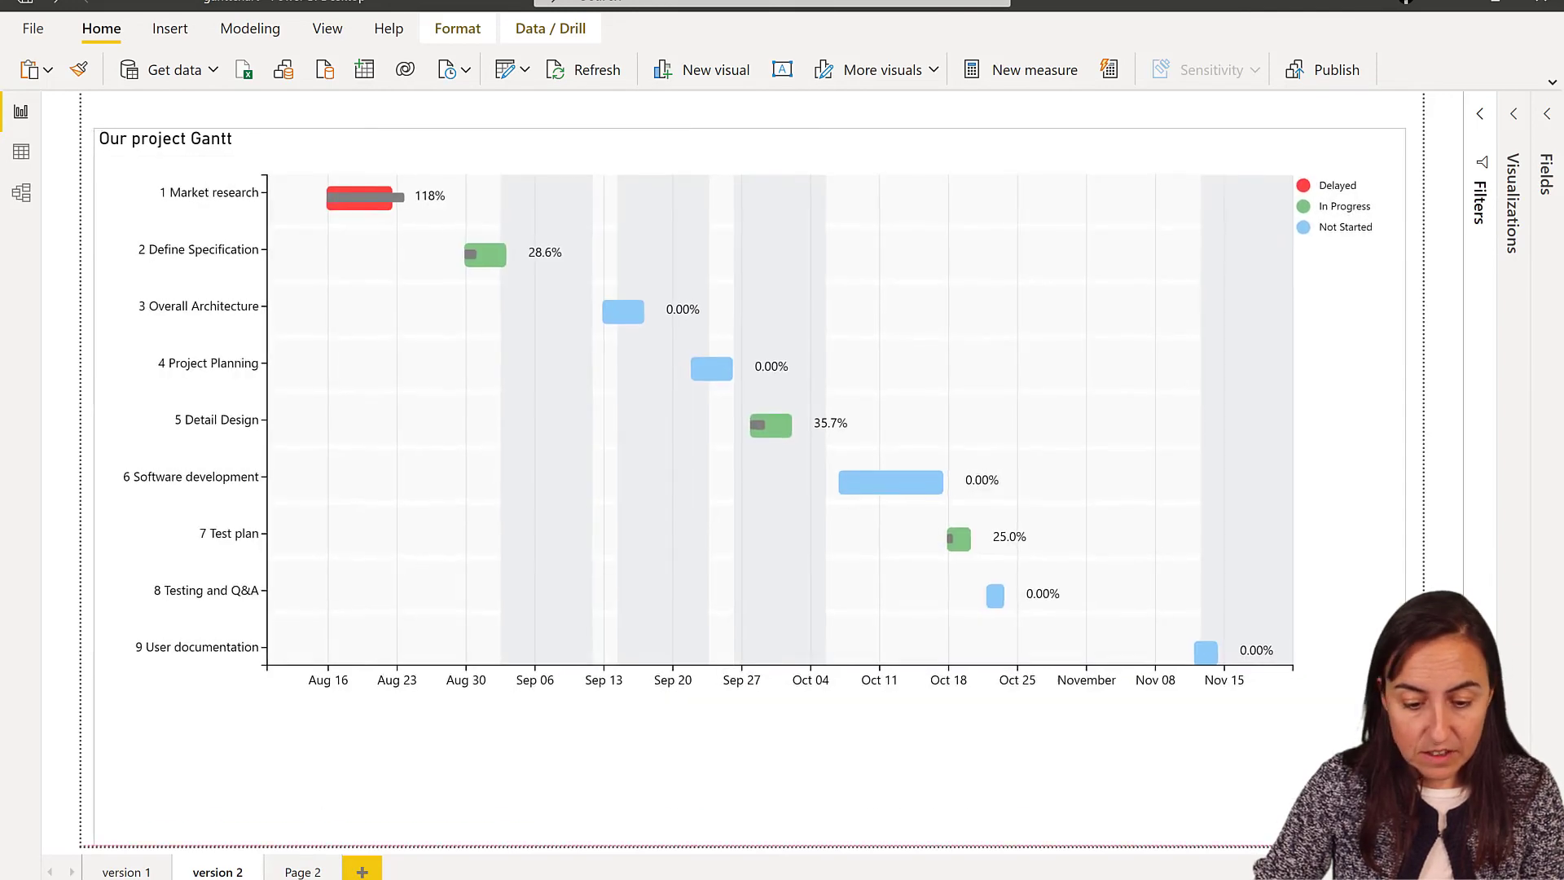